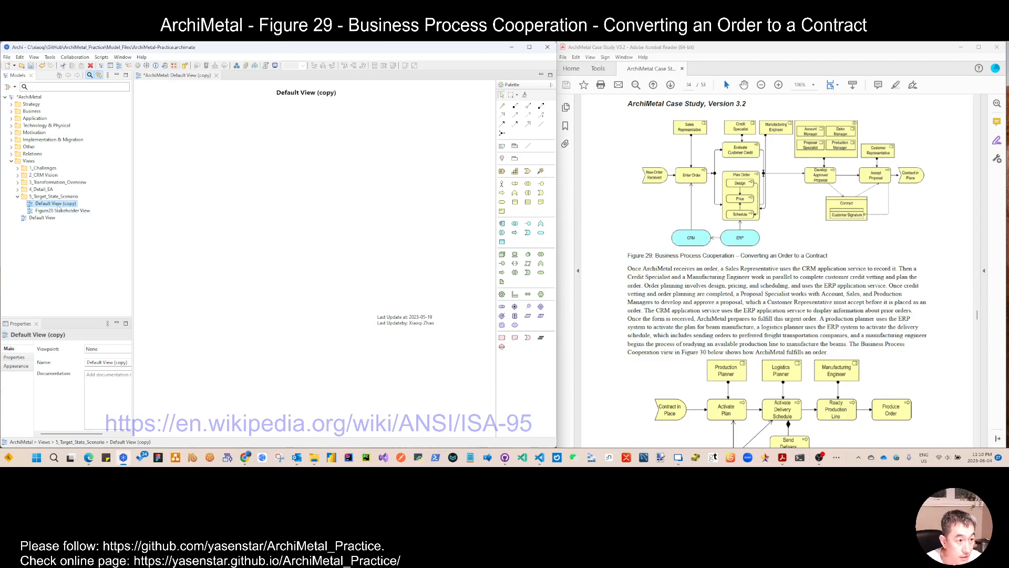
Step: Rename the copied view as Figure29_BusinessProcessCooperation_Convering-Order-to-Contract
{"action": "left_click", "coordinate": [58, 204]}
{"action": "type", "text": "Figure29"}
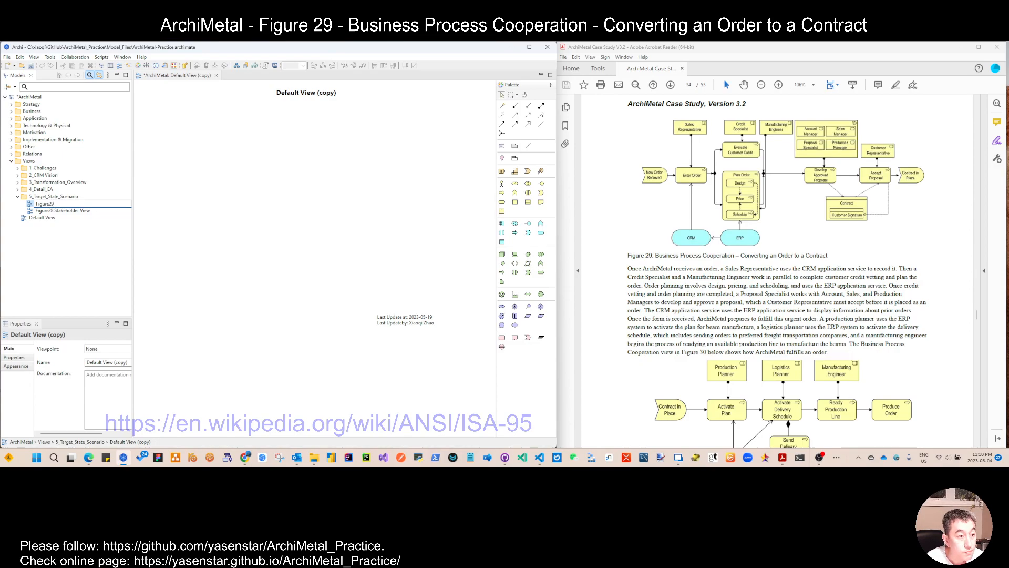
{"action": "type", "text": "_BusinessProcessCooperation"}
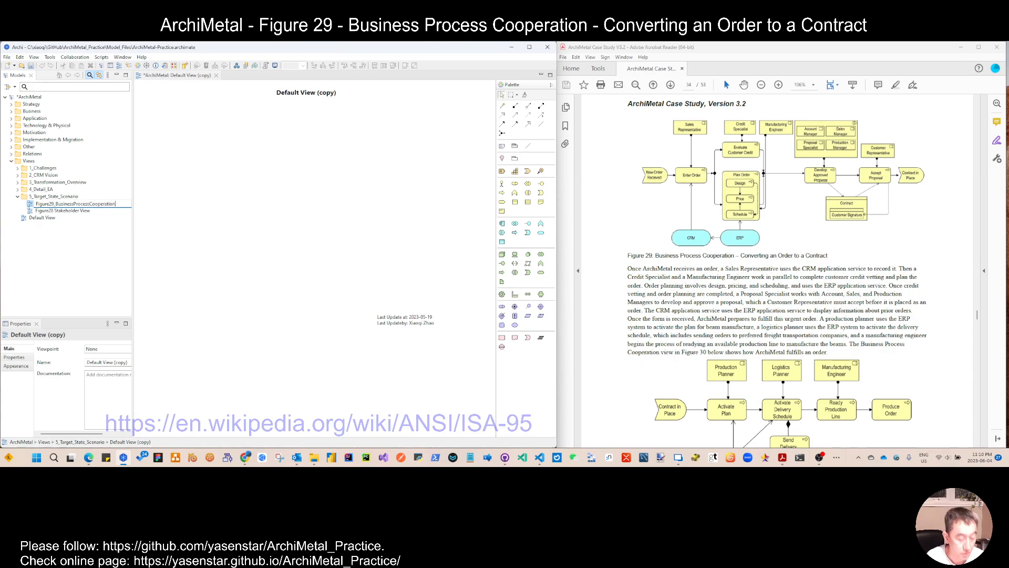
{"action": "type", "text": "_Conve"}
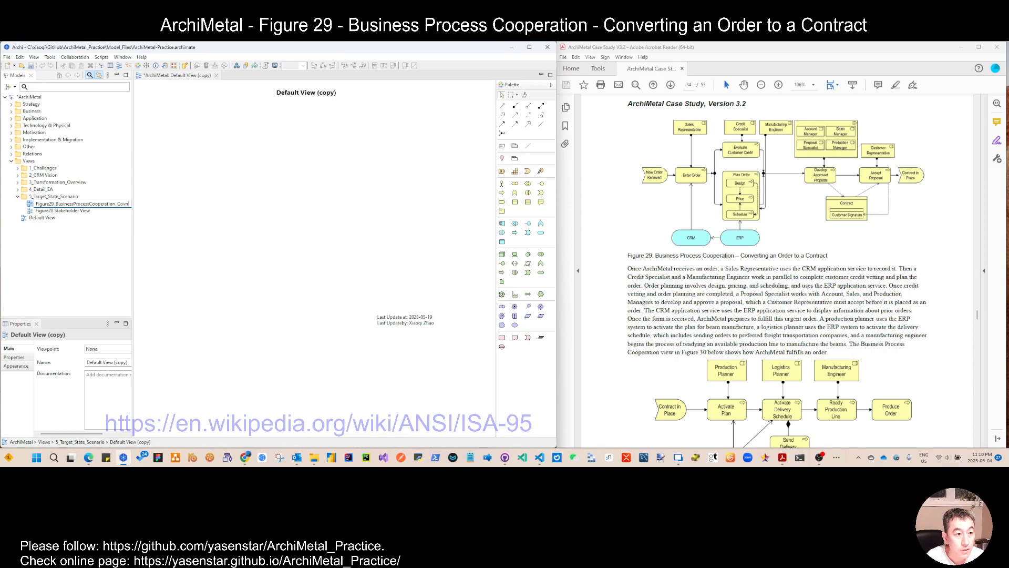
{"action": "type", "text": "rting"}
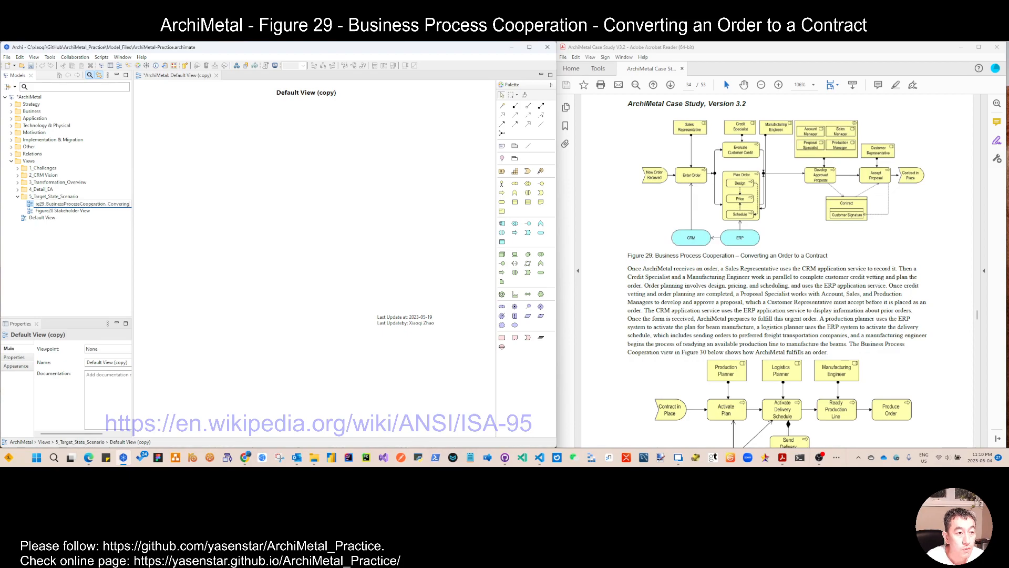
{"action": "type", "text": " Order-to"}
{"action": "type", "text": "-"}
{"action": "type", "text": "Contract"}
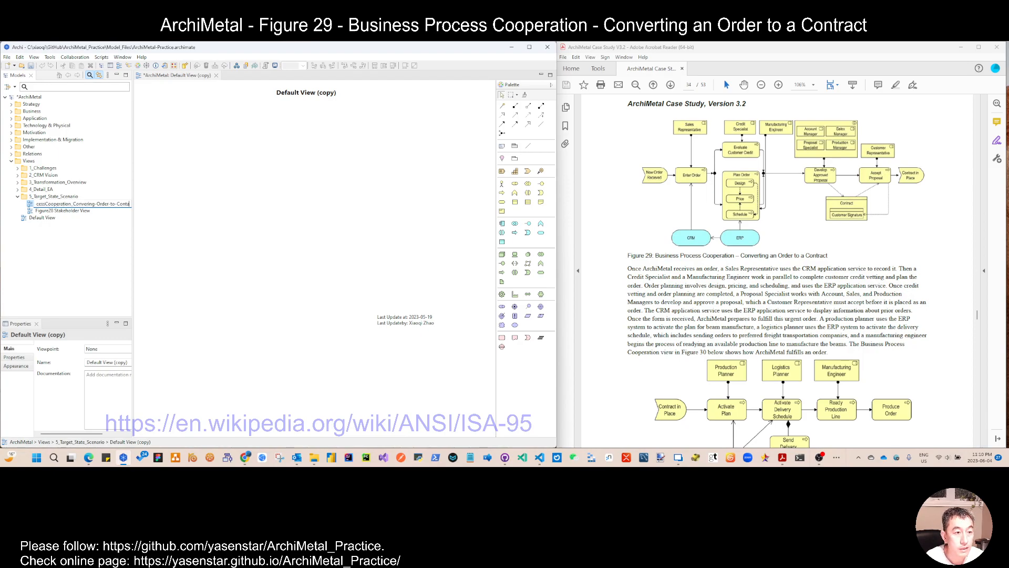
{"action": "key", "text": "Return"}
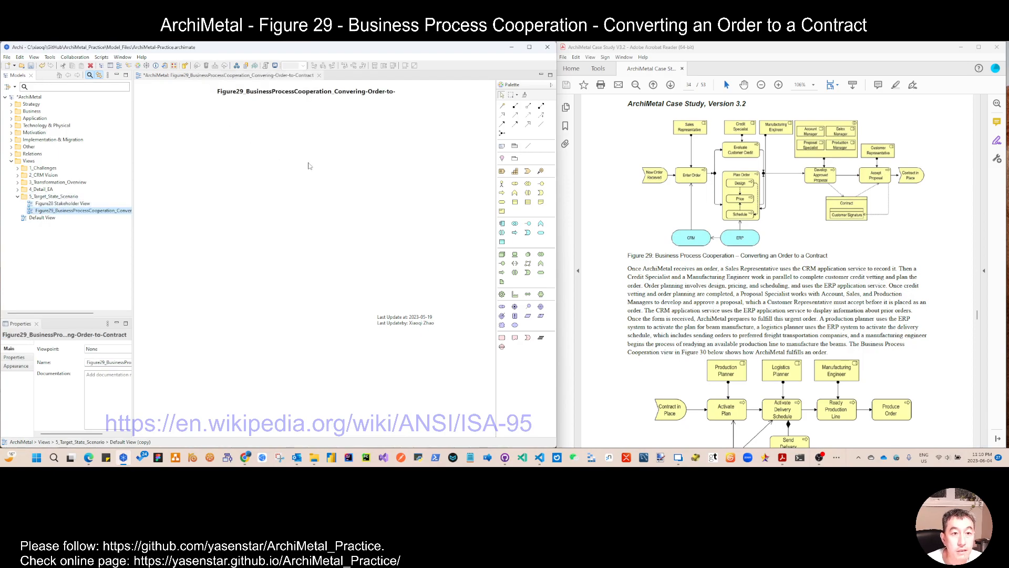
Step: Widen the view's title to show the full name and move the update note slightly down and right
{"action": "left_click", "coordinate": [365, 95]}
{"action": "left_click_drag", "start_coordinate": [399, 92], "coordinate": [447, 92]}
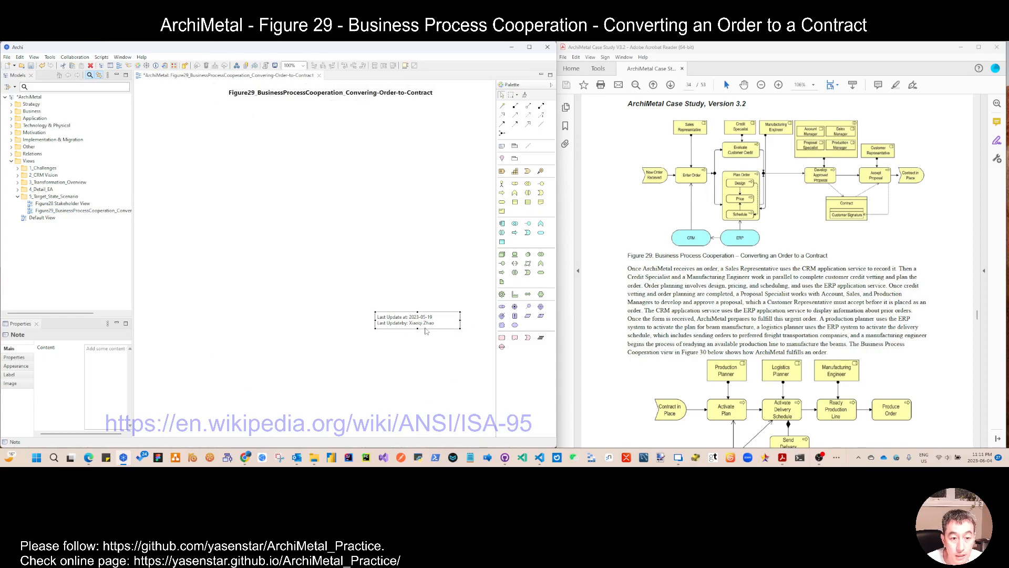
{"action": "left_click_drag", "start_coordinate": [421, 324], "coordinate": [437, 338]}
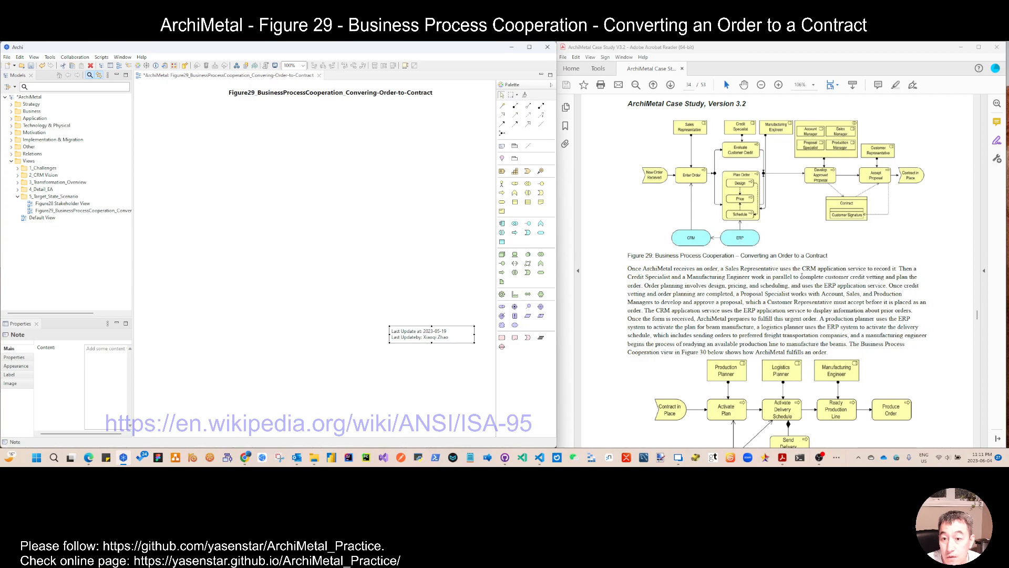
Step: Zoom the case study's Figure 29 to 125% for reference
{"action": "scroll", "coordinate": [806, 279], "scroll_direction": "up", "scroll_amount": 1}
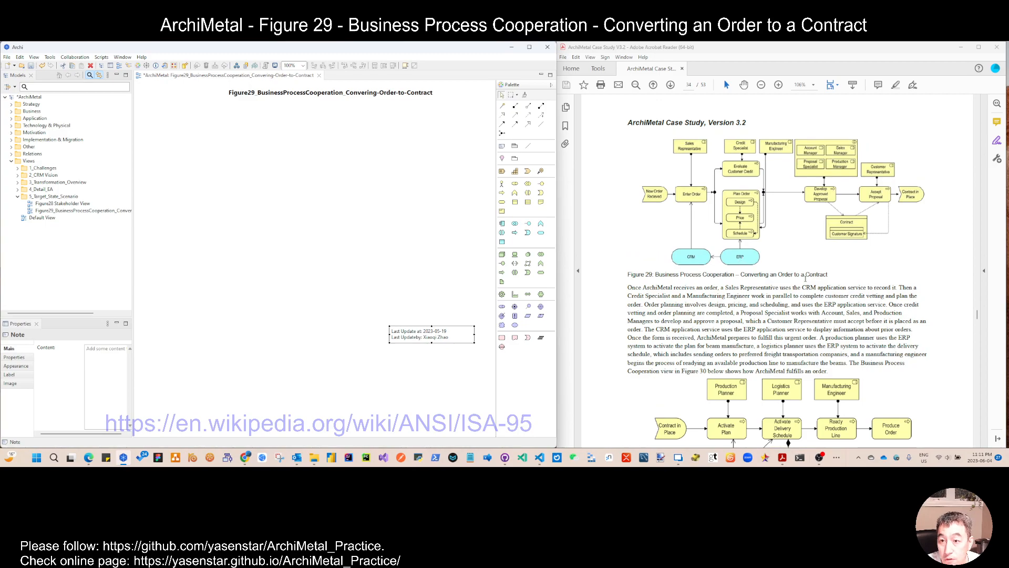
{"action": "left_click", "coordinate": [779, 85]}
{"action": "left_click_drag", "start_coordinate": [725, 445], "coordinate": [746, 445]}
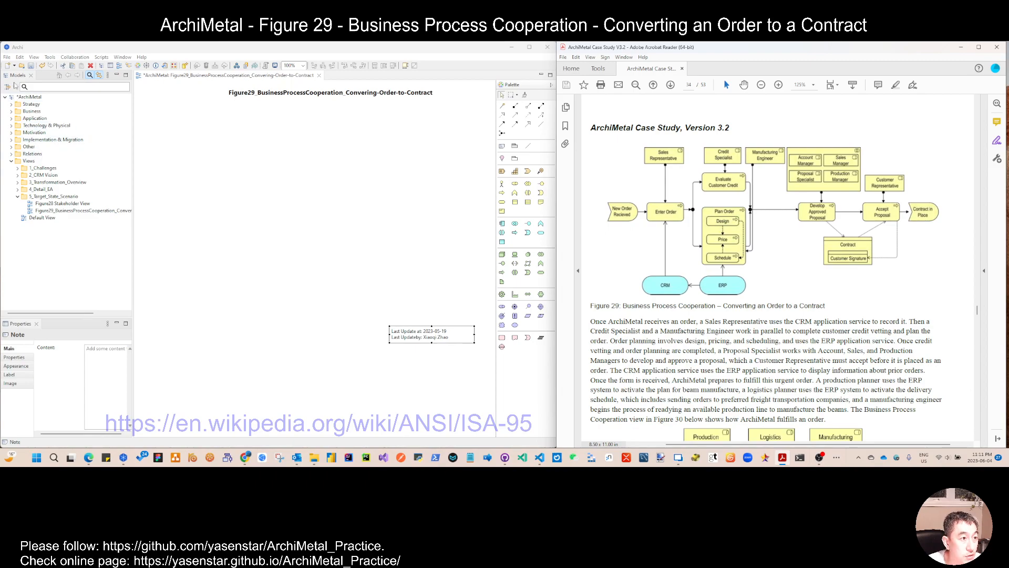
Step: Create a business event named New Order Received in the Business Event folder of the model tree
{"action": "left_click", "coordinate": [30, 66]}
{"action": "left_click_drag", "start_coordinate": [133, 163], "coordinate": [97, 155]}
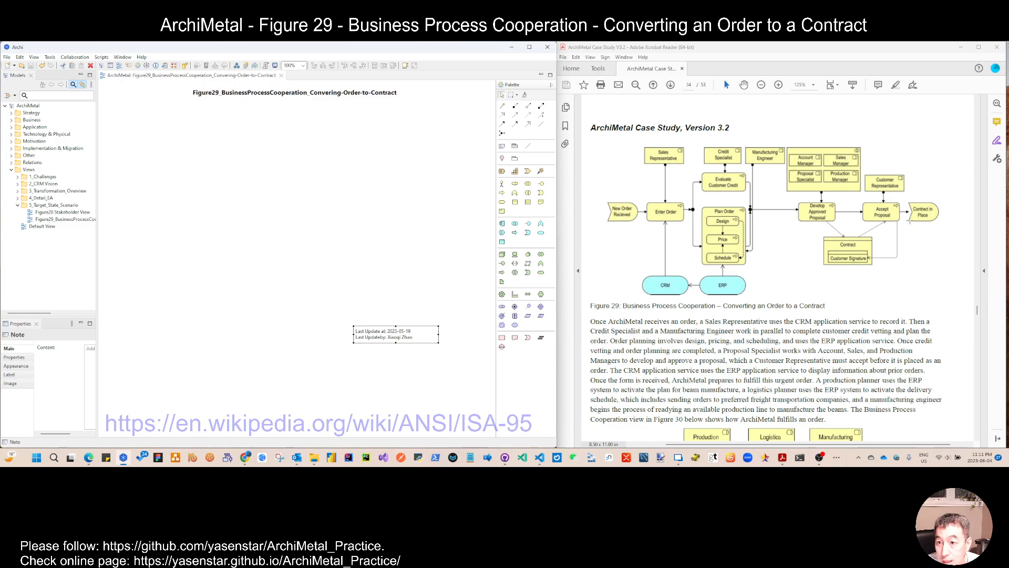
{"action": "left_click", "coordinate": [11, 120]}
{"action": "left_click", "coordinate": [18, 134]}
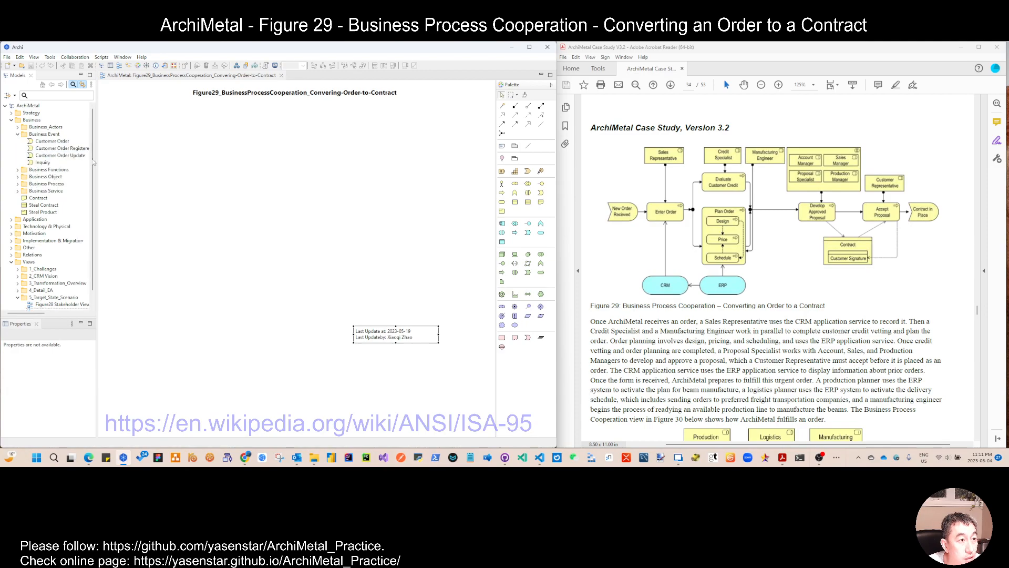
{"action": "left_click_drag", "start_coordinate": [97, 159], "coordinate": [106, 159]}
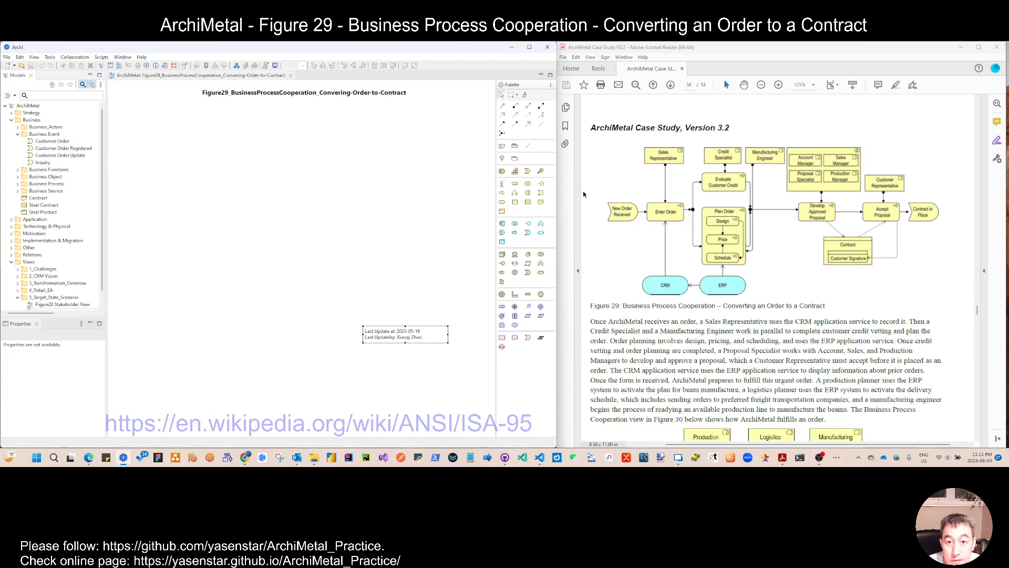
{"action": "right_click", "coordinate": [45, 134]}
{"action": "mouse_move", "coordinate": [158, 138]}
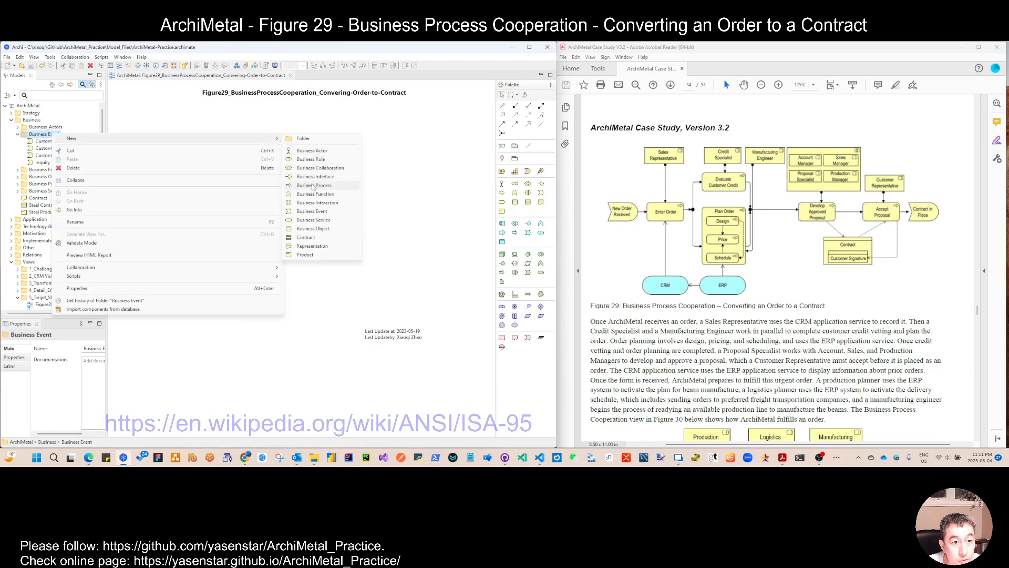
{"action": "left_click", "coordinate": [313, 211]}
{"action": "type", "text": "New Order Receiv"}
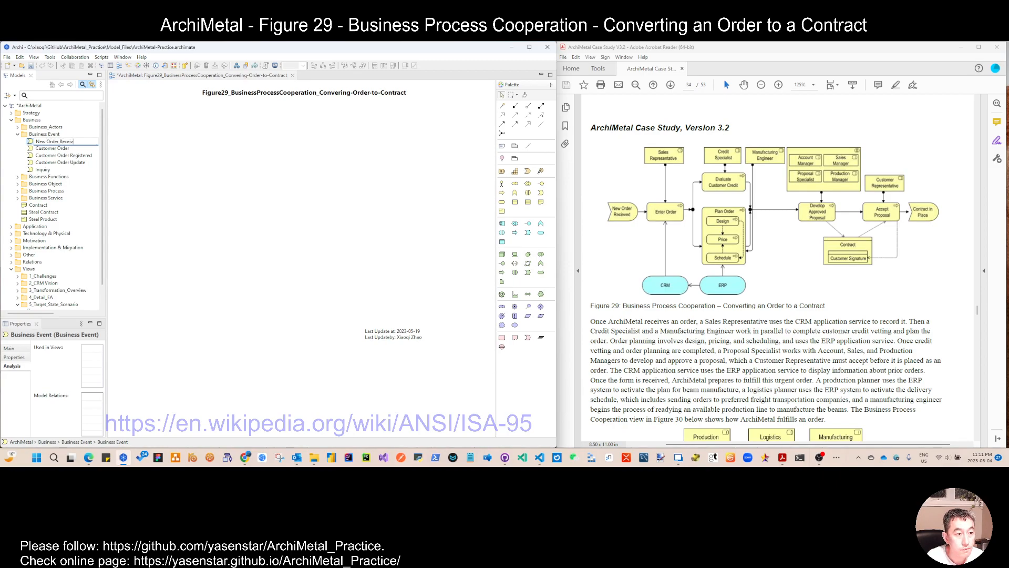
{"action": "type", "text": "ed"}
{"action": "key", "text": "Return"}
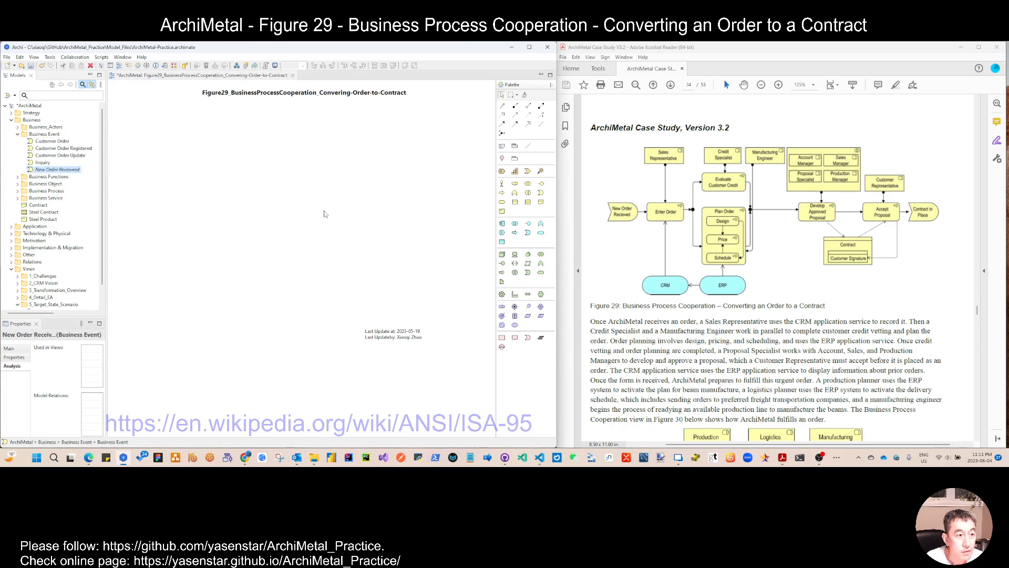
{"action": "key", "text": "F2"}
{"action": "key", "text": "Left"}
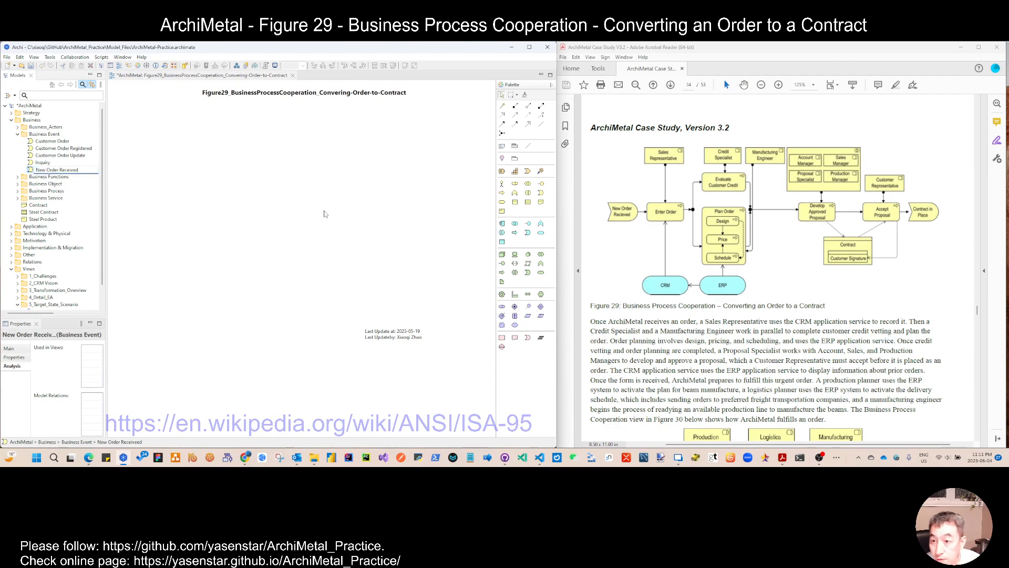
{"action": "key", "text": "Return"}
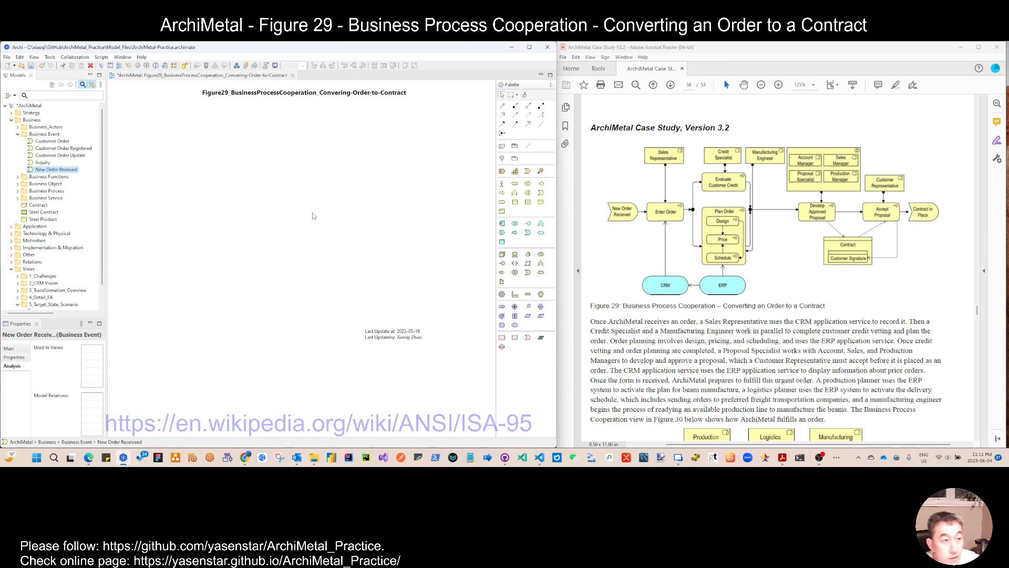
Step: Create another business event named Contract in Place in the Business Event folder
{"action": "right_click", "coordinate": [47, 134]}
{"action": "mouse_move", "coordinate": [252, 142]}
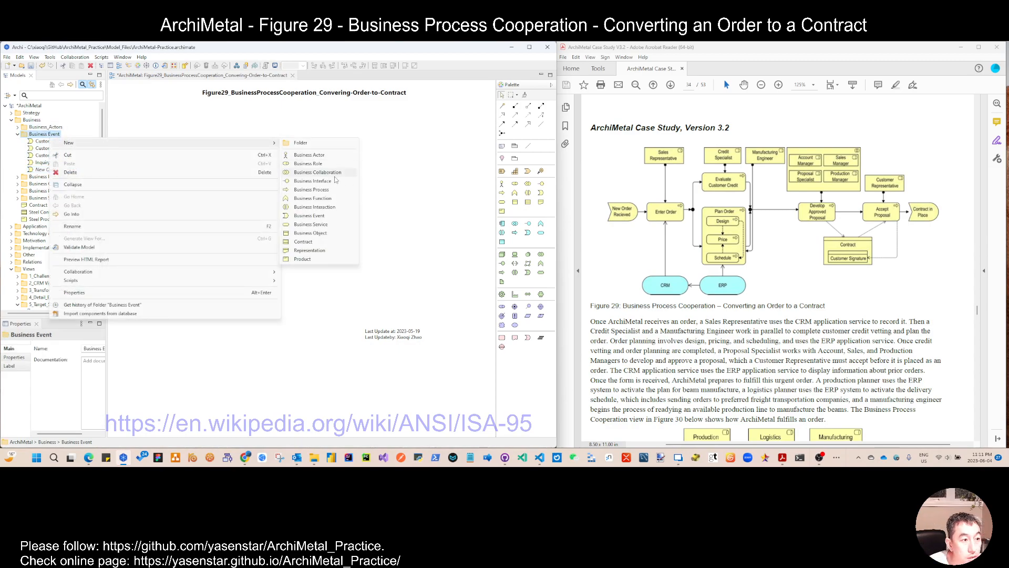
{"action": "left_click", "coordinate": [312, 216]}
{"action": "type", "text": "Contract"}
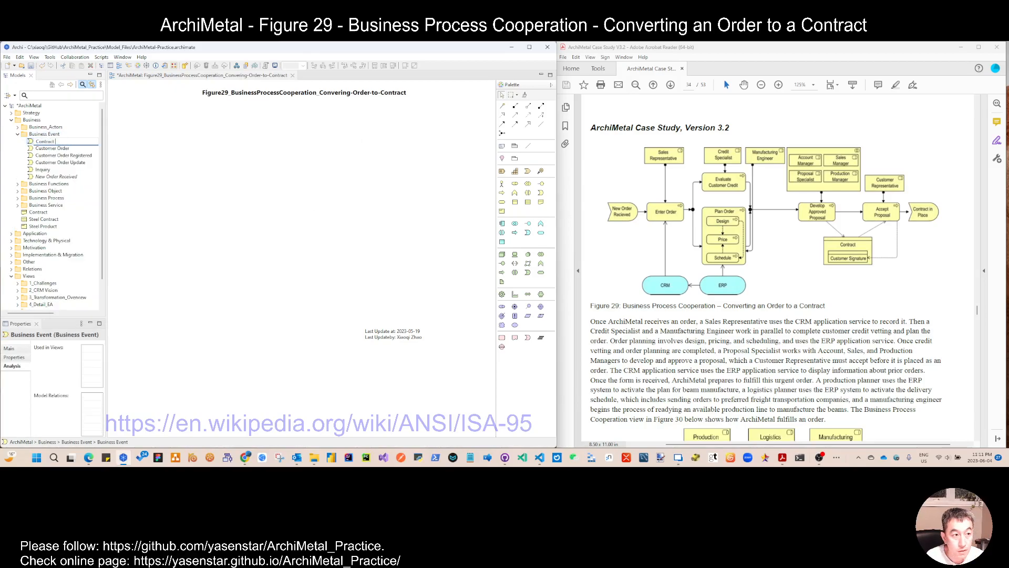
{"action": "type", "text": " in Place"}
{"action": "key", "text": "Return"}
Step: Add both events to the view, New Order Received at the left edge and Contract in Place at the right
{"action": "left_click", "coordinate": [55, 177], "text": "ctrl"}
{"action": "left_click_drag", "start_coordinate": [55, 177], "coordinate": [227, 204]}
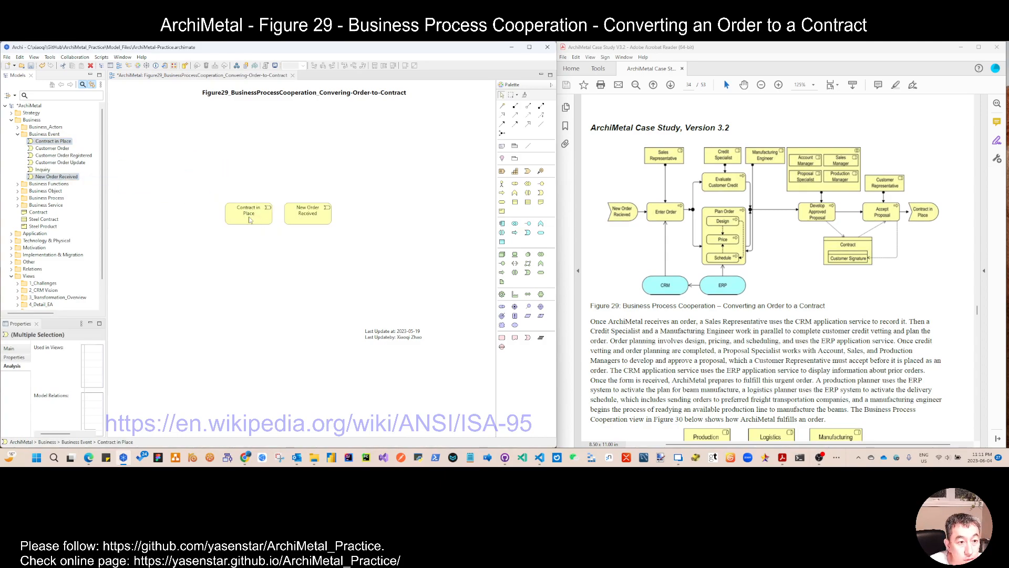
{"action": "left_click_drag", "start_coordinate": [305, 215], "coordinate": [137, 169]}
{"action": "left_click", "coordinate": [269, 213]}
{"action": "left_click_drag", "start_coordinate": [268, 216], "coordinate": [480, 170]}
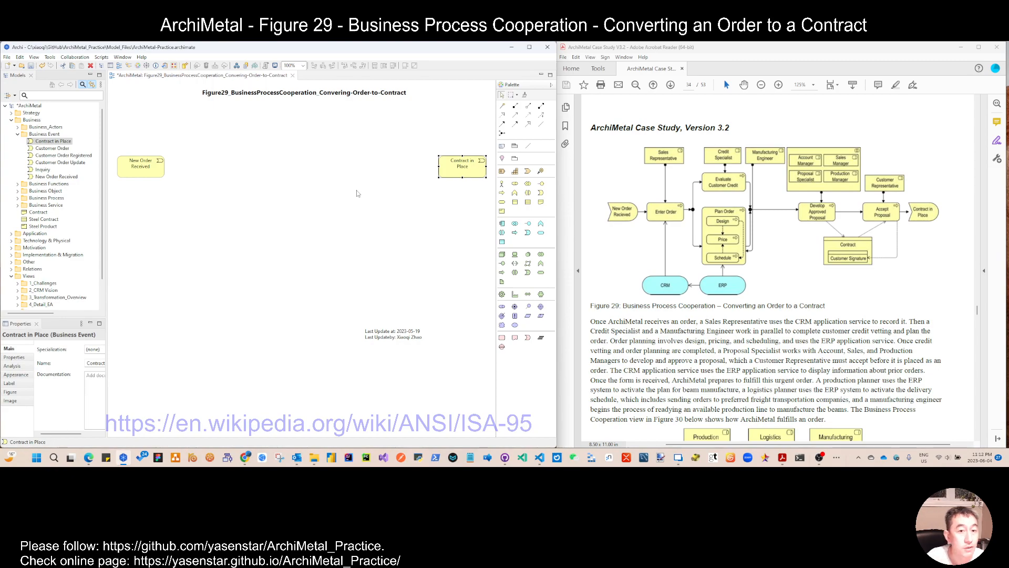
{"action": "left_click_drag", "start_coordinate": [160, 172], "coordinate": [151, 173]}
{"action": "left_click_drag", "start_coordinate": [480, 176], "coordinate": [489, 175]}
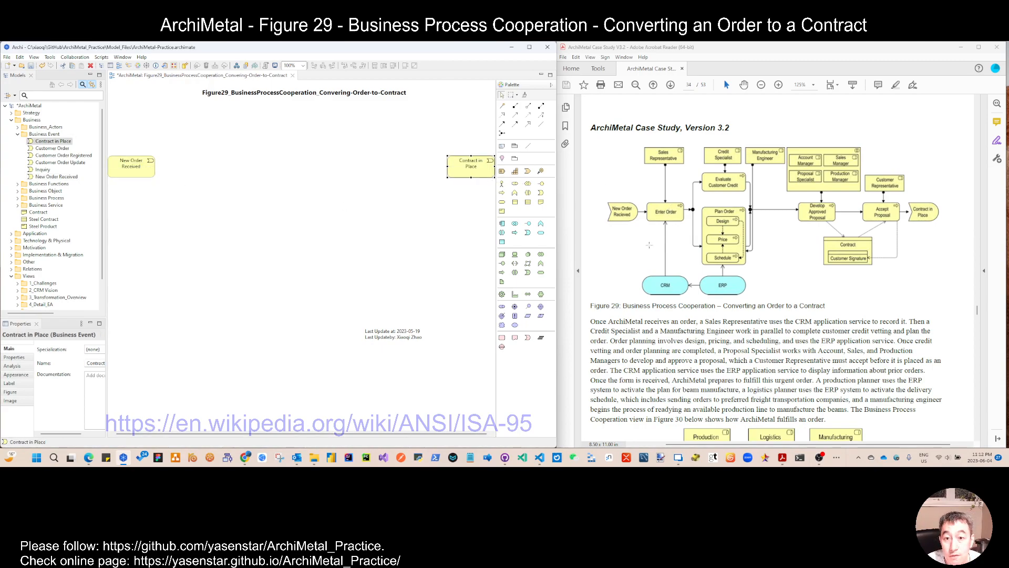
Step: Search the model for Accept Proposal and place it on the view below Contract in Place
{"action": "left_click", "coordinate": [18, 135]}
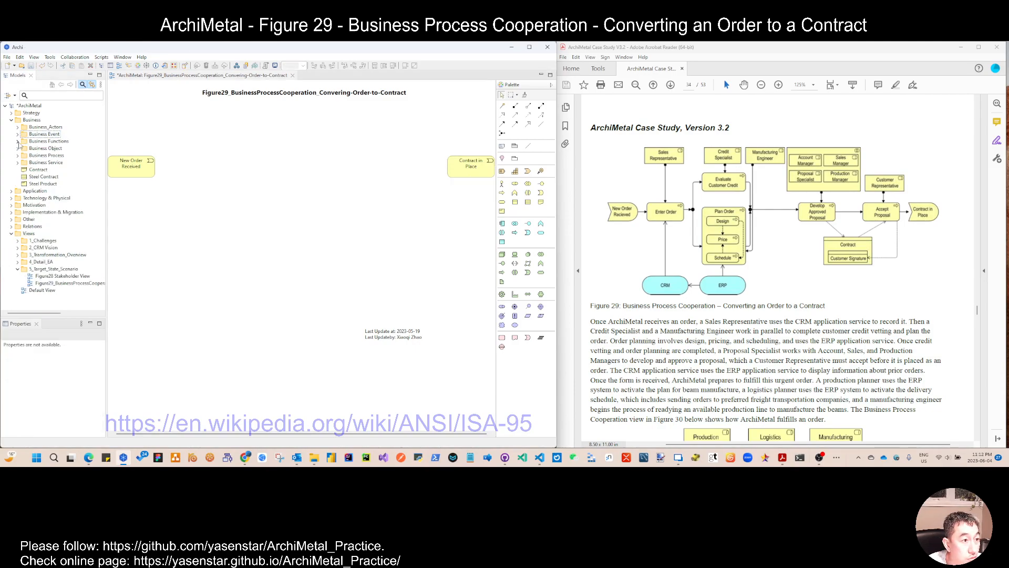
{"action": "left_click", "coordinate": [58, 97]}
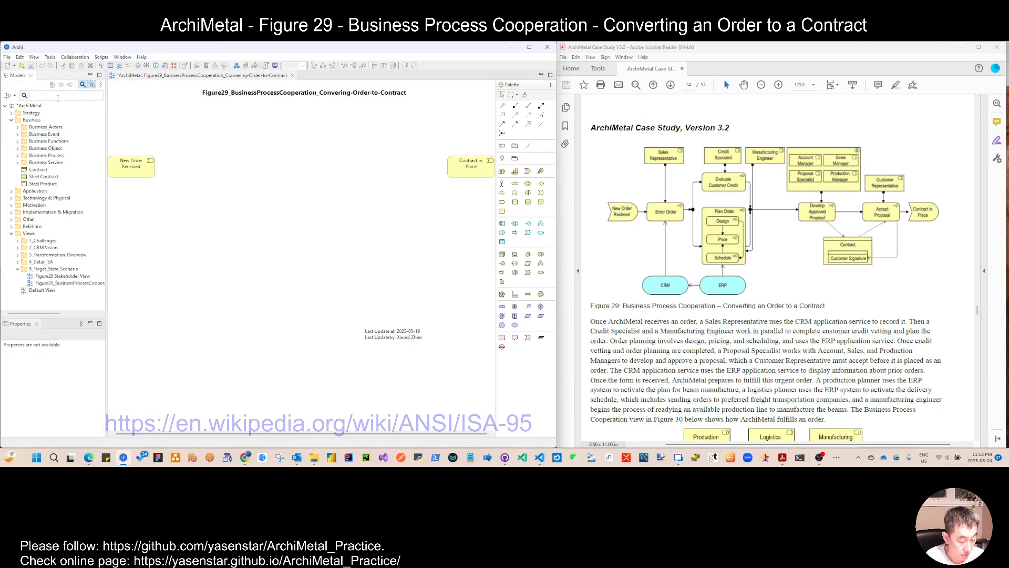
{"action": "type", "text": "Enter Oer"}
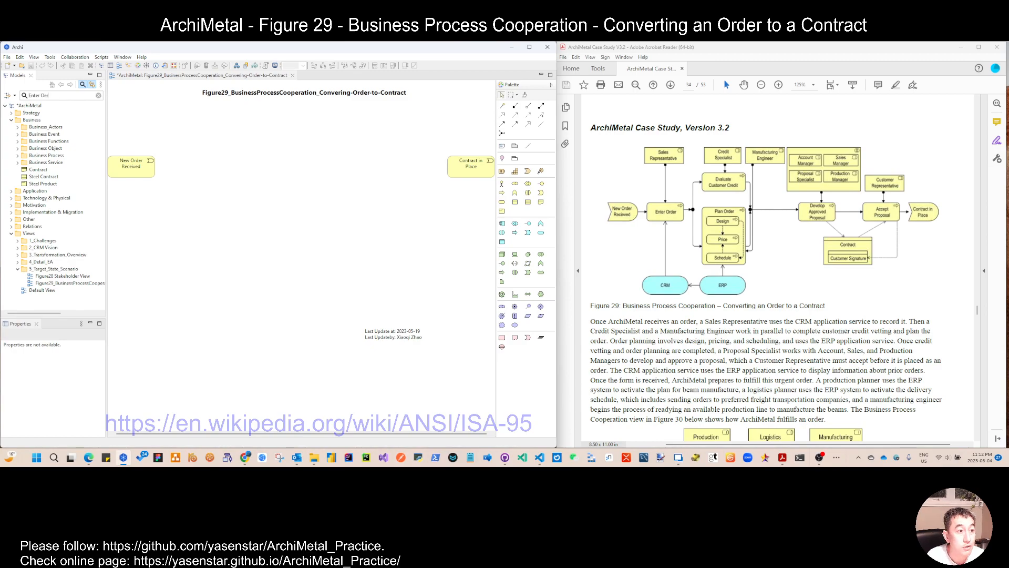
{"action": "key", "text": "BackSpace"}
{"action": "key", "text": "BackSpace"}
{"action": "type", "text": "rder"}
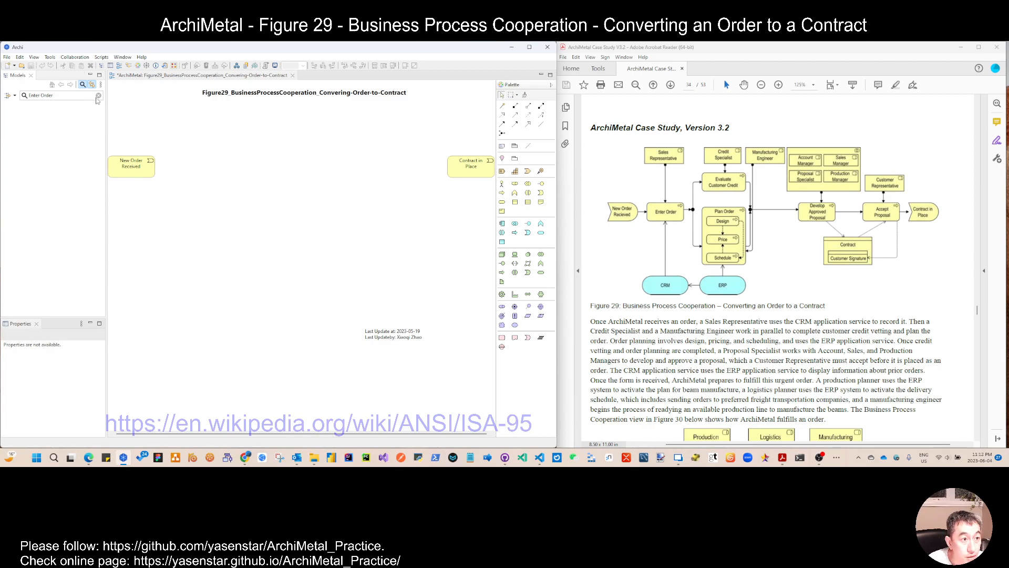
{"action": "left_click_drag", "start_coordinate": [58, 96], "coordinate": [25, 96]}
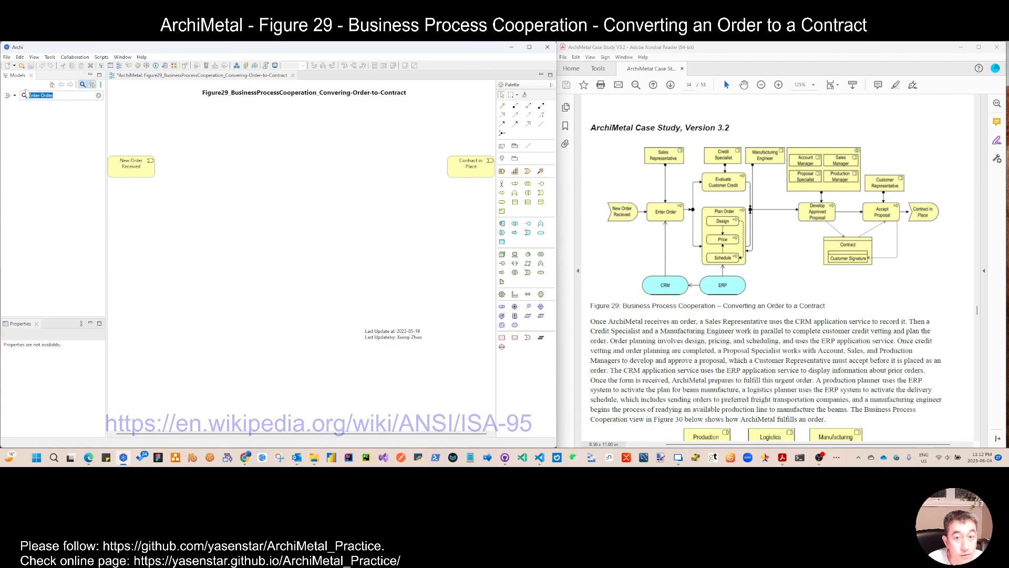
{"action": "type", "text": "Develop"}
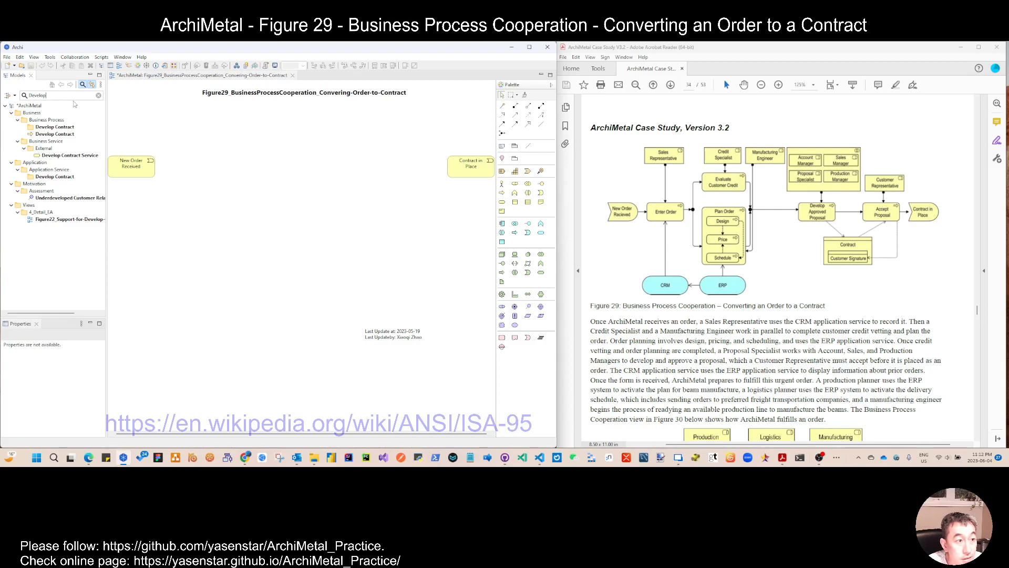
{"action": "double_click", "coordinate": [37, 96]}
{"action": "type", "text": "Accept"}
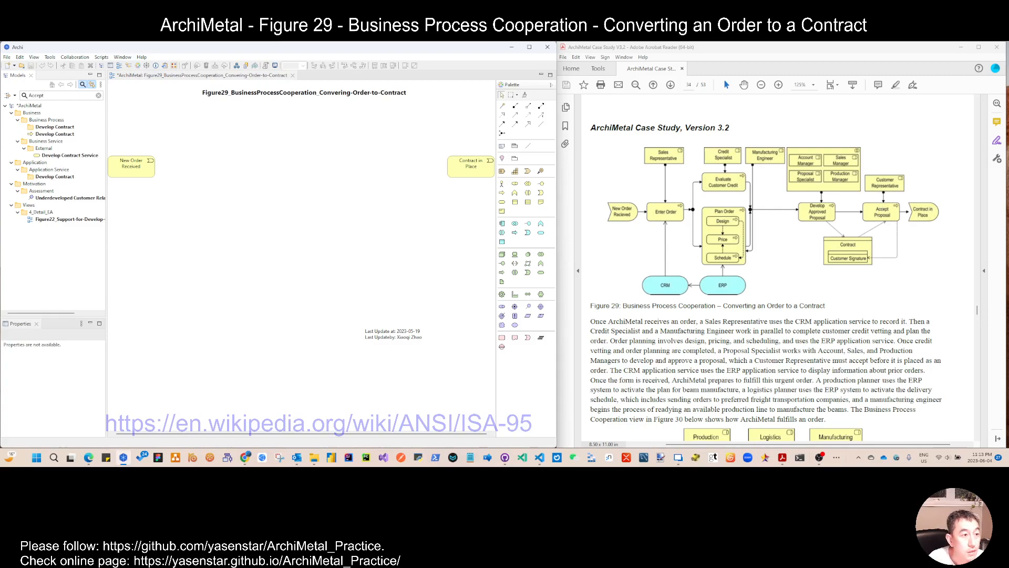
{"action": "left_click_drag", "start_coordinate": [72, 136], "coordinate": [403, 174]}
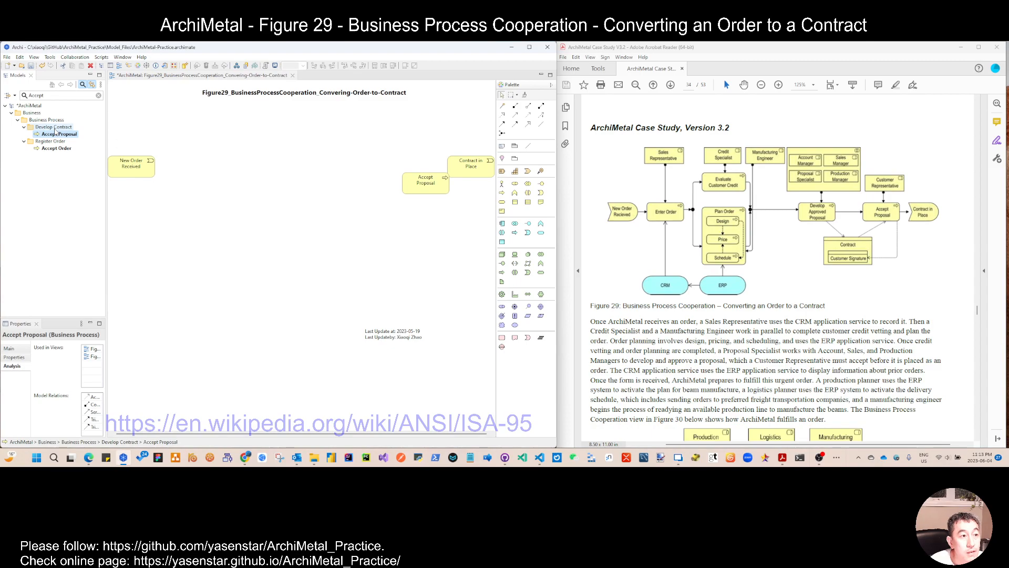
{"action": "left_click_drag", "start_coordinate": [433, 189], "coordinate": [419, 228]}
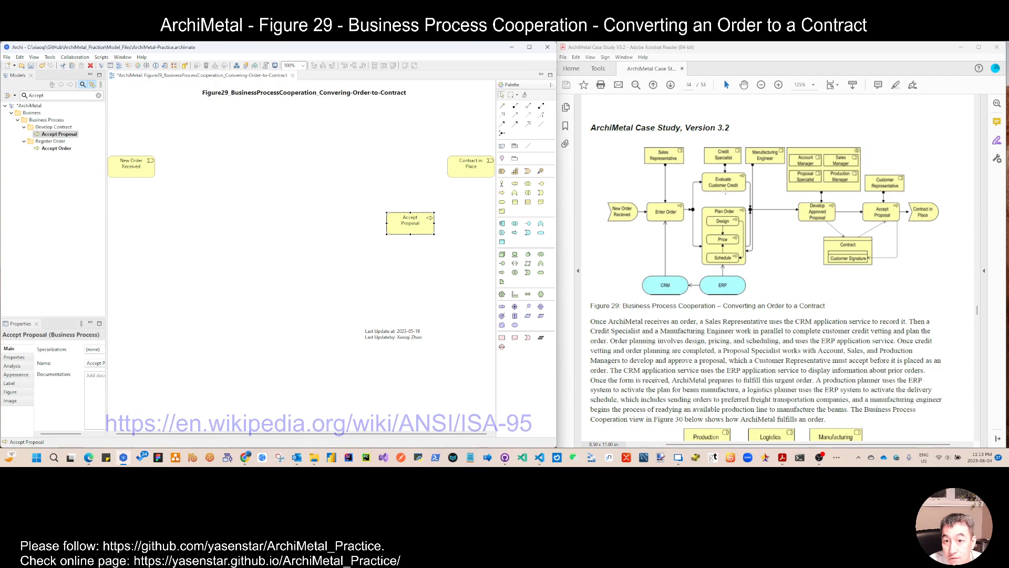
Step: Search for Evaluate Credit Risk and place it near the top middle of the view
{"action": "double_click", "coordinate": [37, 96]}
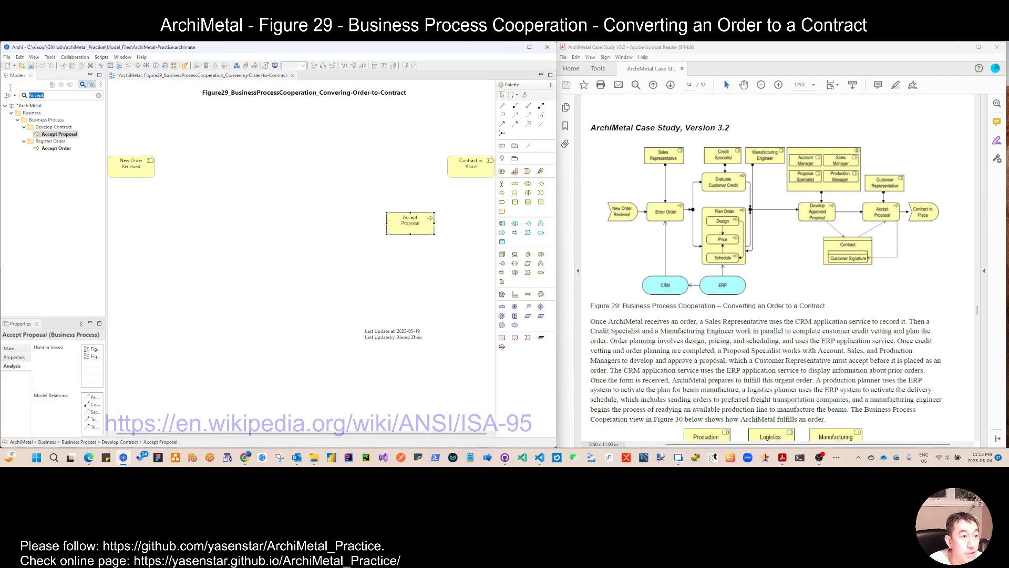
{"action": "type", "text": "Eva"}
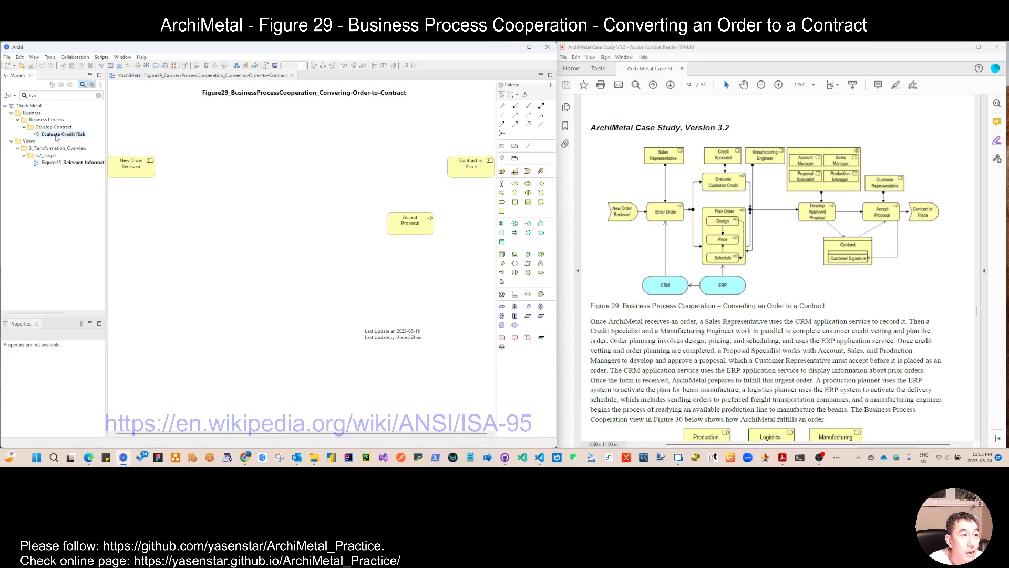
{"action": "left_click_drag", "start_coordinate": [56, 138], "coordinate": [244, 140]}
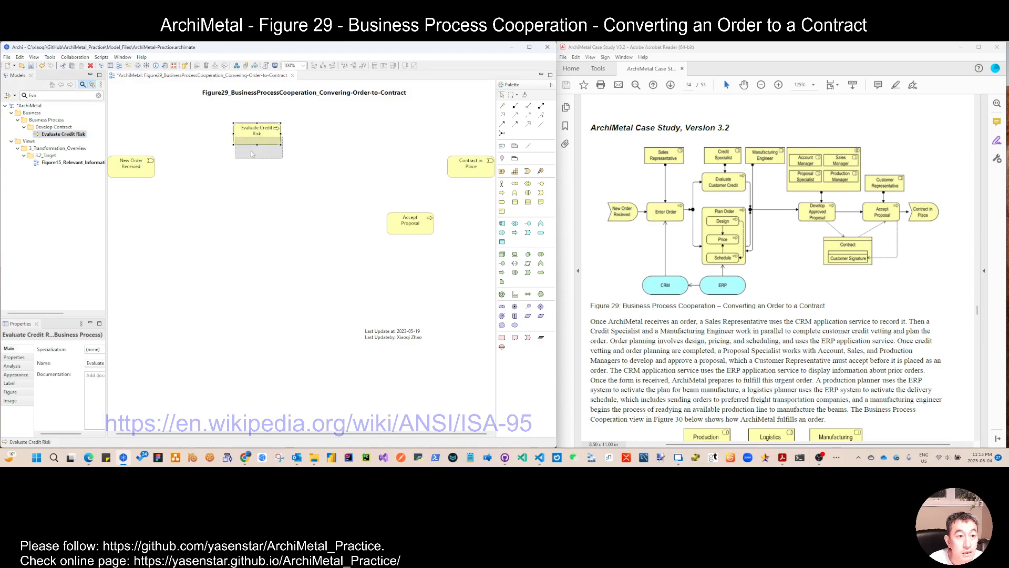
Step: Nudge Accept Proposal slightly right on the view, then search the model tree for Proposal and clear the filter
{"action": "left_click_drag", "start_coordinate": [419, 233], "coordinate": [405, 227]}
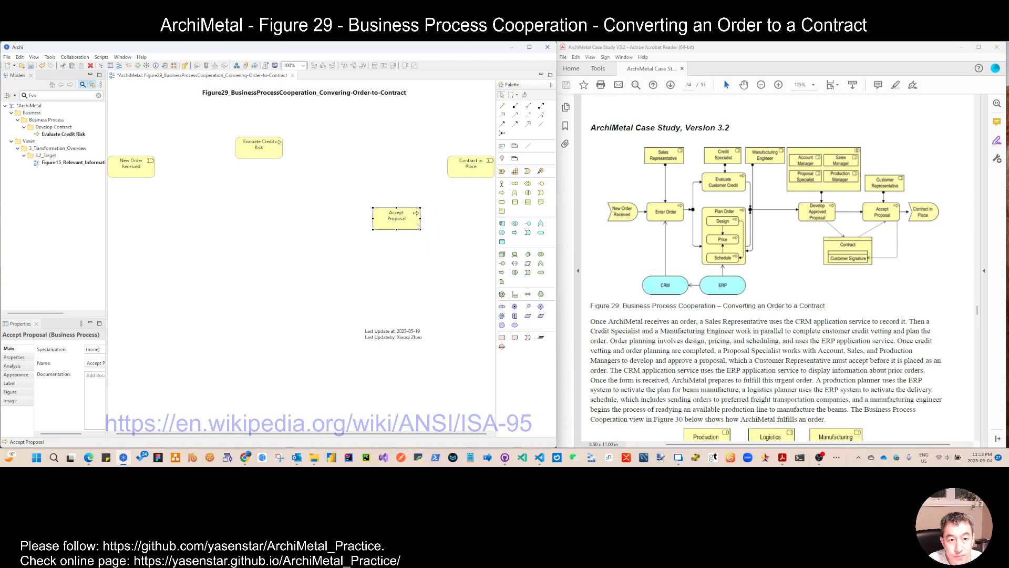
{"action": "left_click_drag", "start_coordinate": [413, 224], "coordinate": [422, 225]}
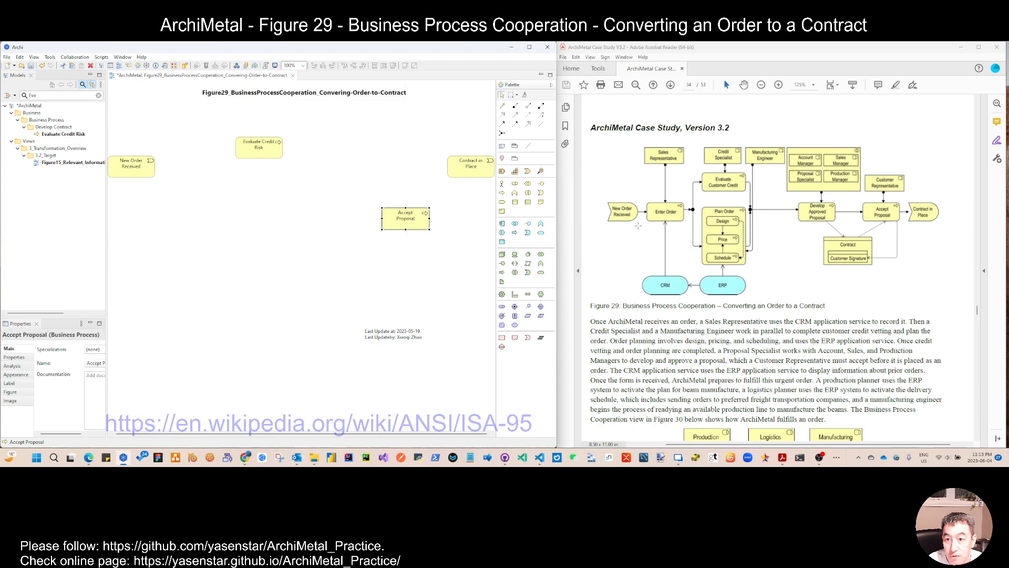
{"action": "left_click", "coordinate": [44, 96]}
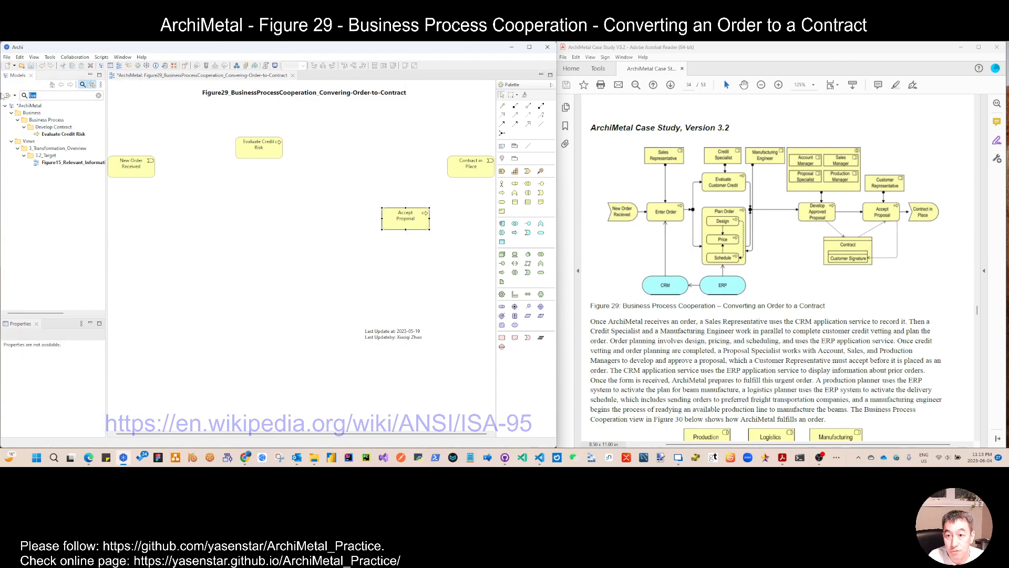
{"action": "type", "text": "Prop"}
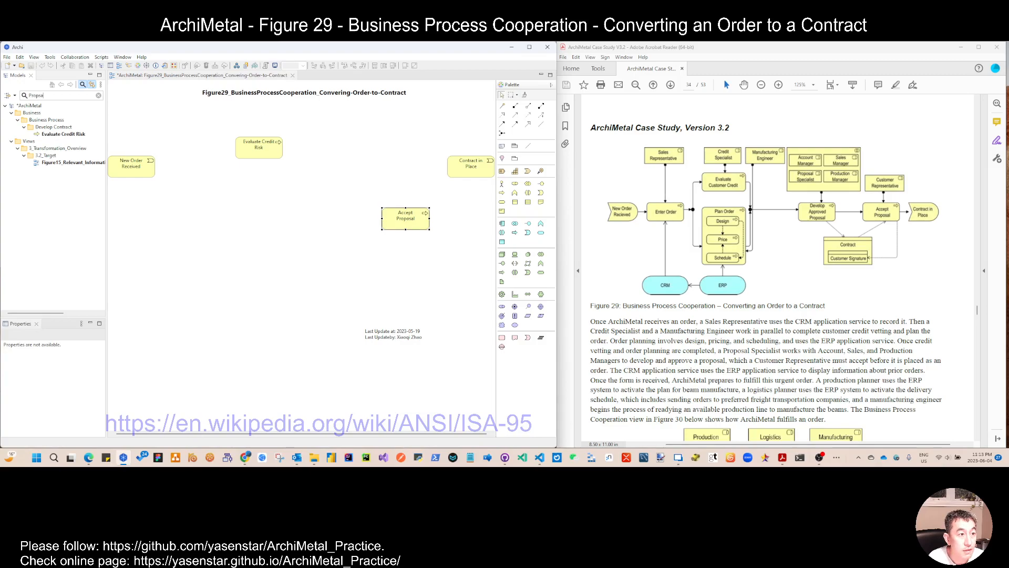
{"action": "type", "text": "osal"}
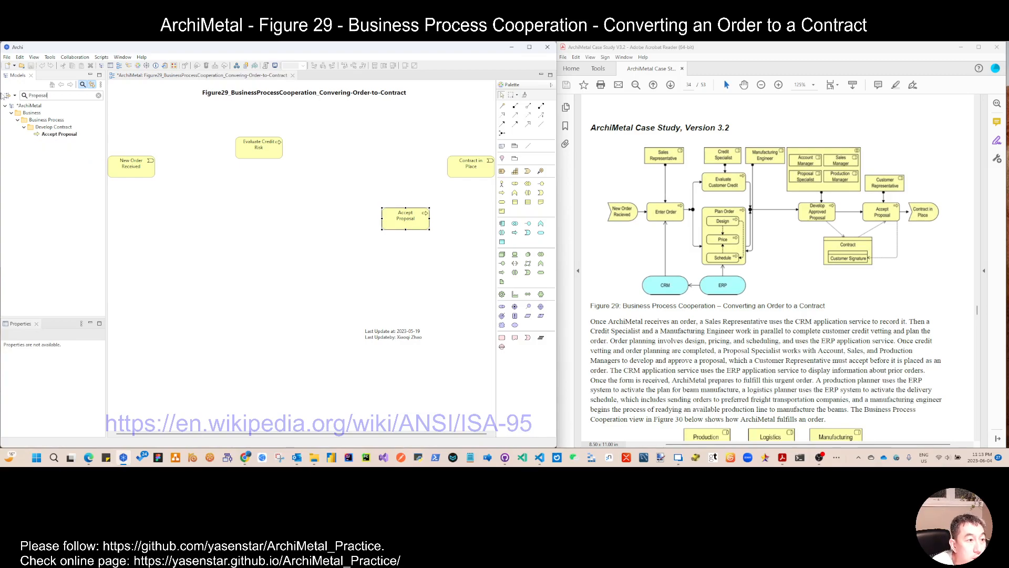
{"action": "left_click", "coordinate": [98, 95]}
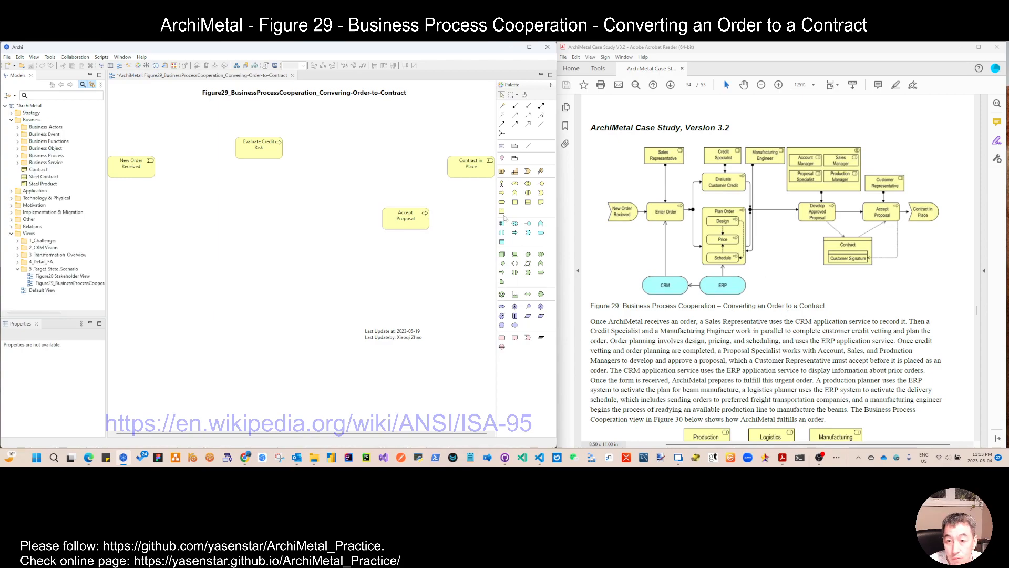
Step: Create a new folder named Convert Order to Contract inside the Business Process folder
{"action": "right_click", "coordinate": [33, 121]}
{"action": "left_click", "coordinate": [7, 134]}
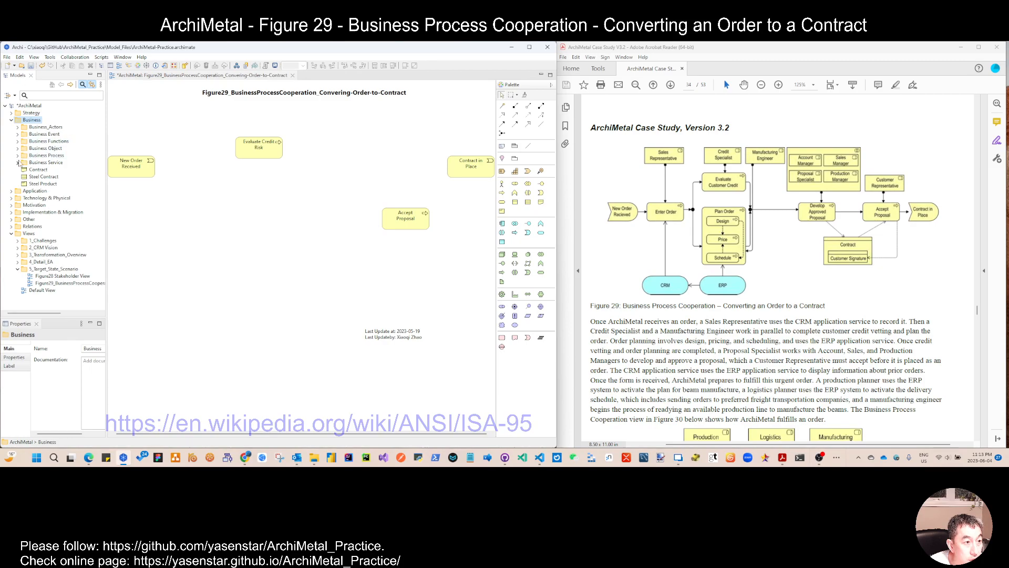
{"action": "left_click", "coordinate": [18, 155]}
{"action": "mouse_move", "coordinate": [274, 160]}
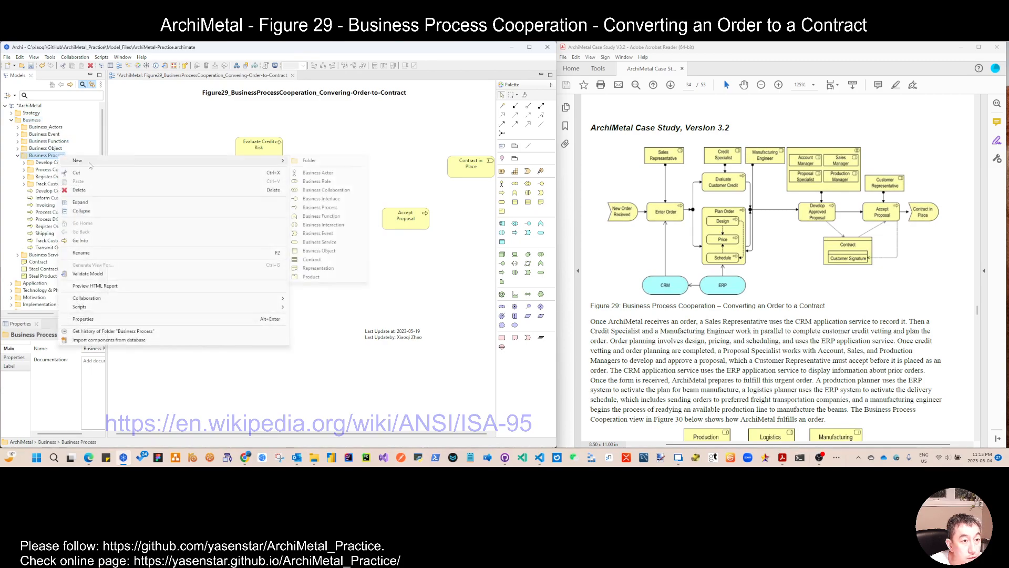
{"action": "left_click", "coordinate": [322, 166]}
{"action": "type", "text": "Converting"}
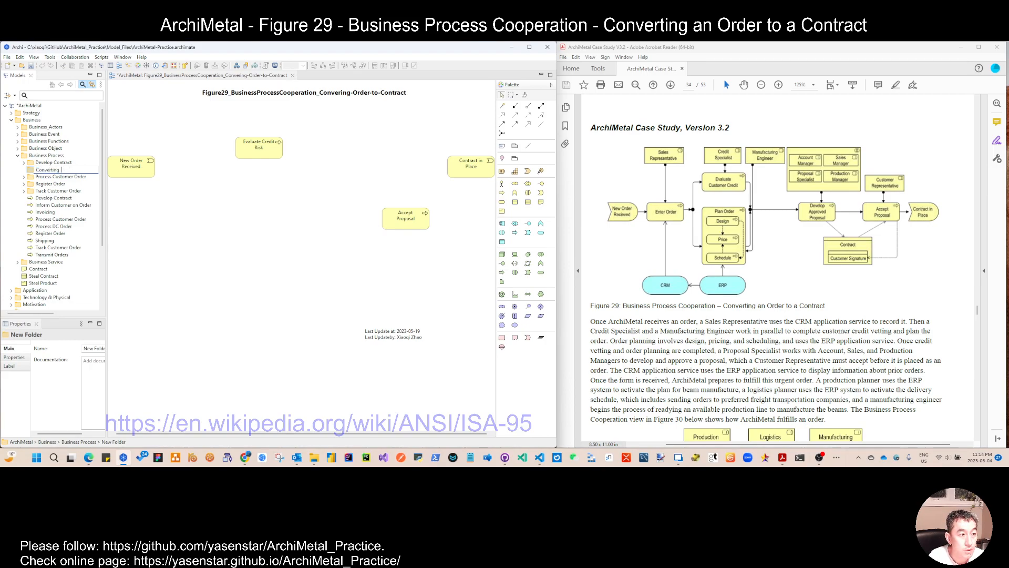
{"action": "type", "text": " O"}
{"action": "key", "text": "BackSpace"}
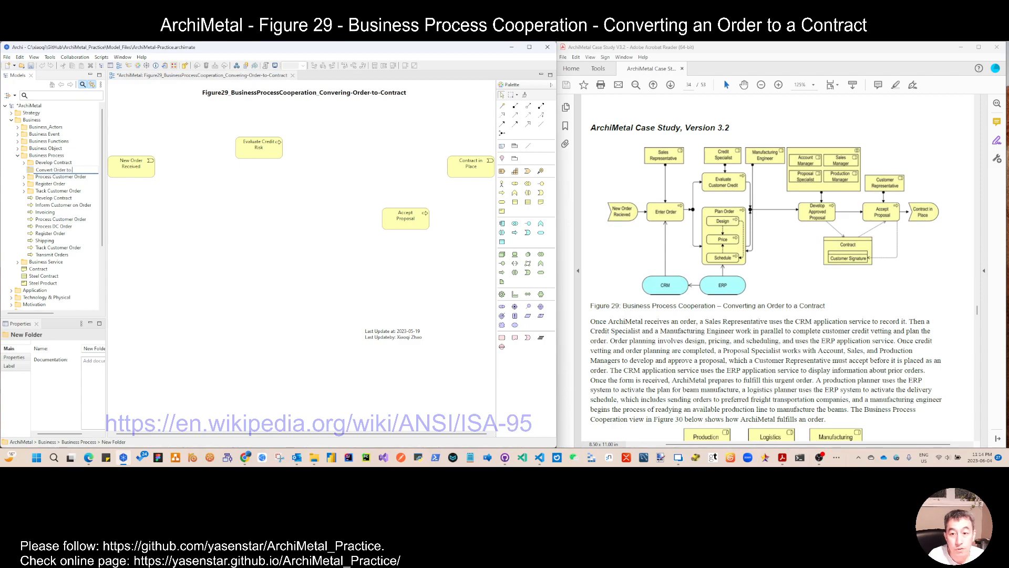
{"action": "key", "text": "Return"}
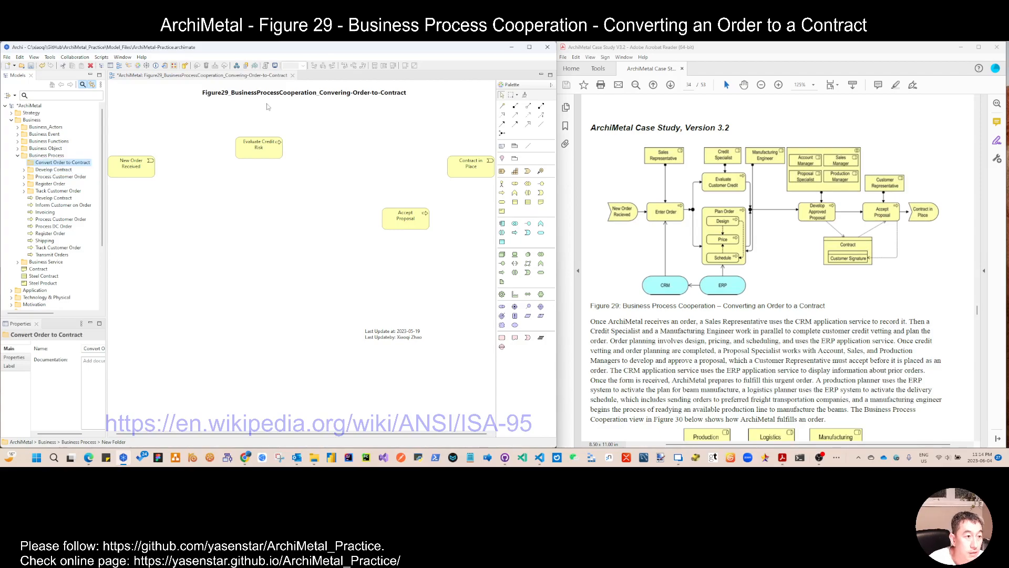
Step: Add a new business process named Enter Order to the Convert Order to Contract folder
{"action": "right_click", "coordinate": [79, 163]}
{"action": "mouse_move", "coordinate": [90, 167]}
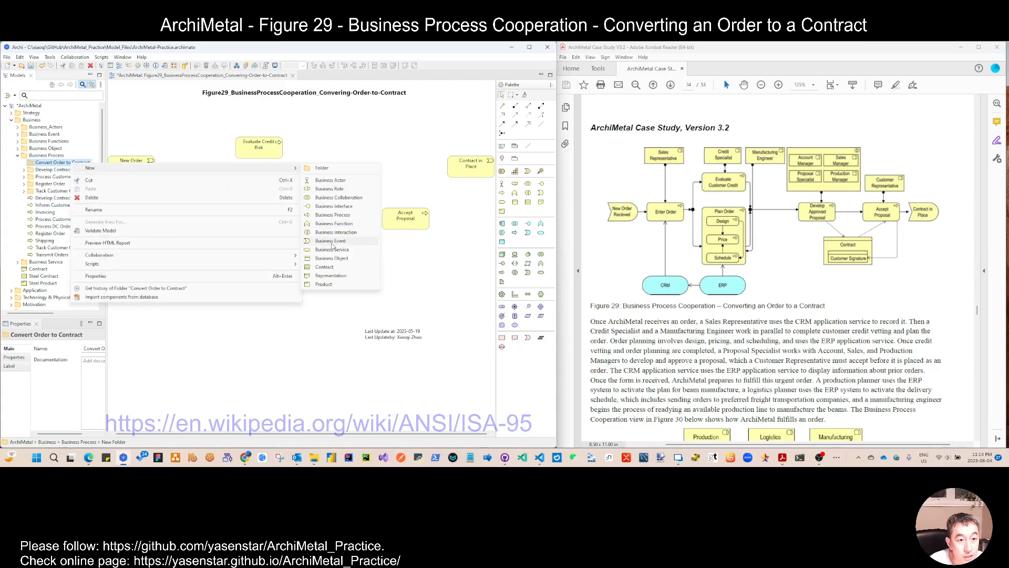
{"action": "left_click", "coordinate": [339, 215]}
{"action": "type", "text": "Enter Order"}
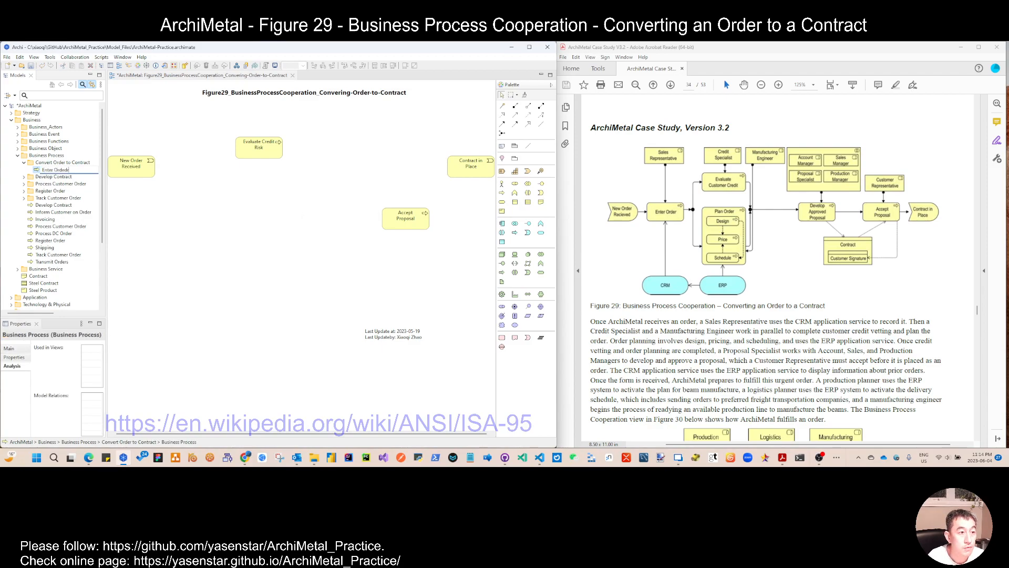
{"action": "key", "text": "Return"}
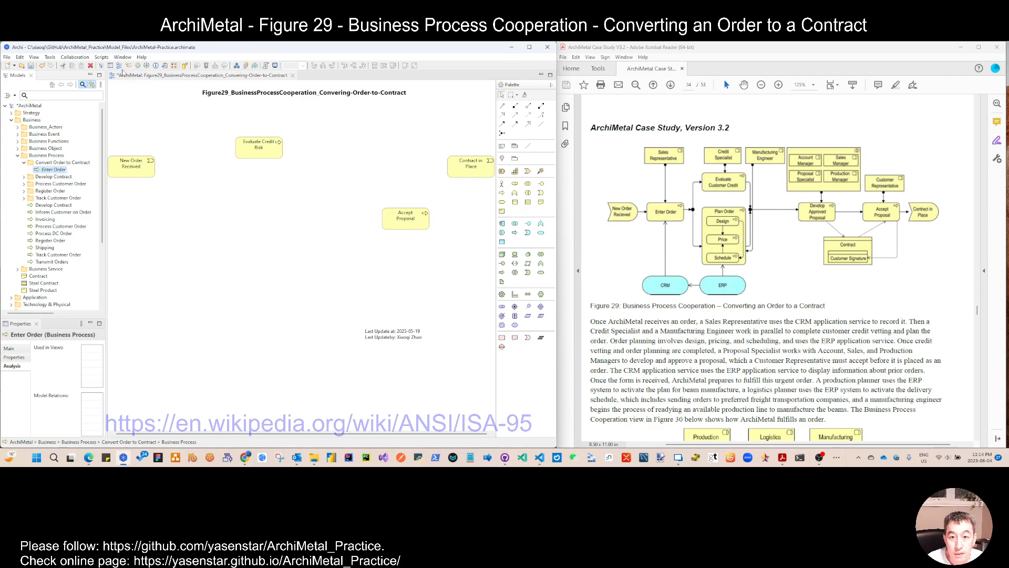
Step: Add another business process named Plan Order to the Convert Order to Contract folder
{"action": "right_click", "coordinate": [62, 163]}
{"action": "mouse_move", "coordinate": [236, 169]}
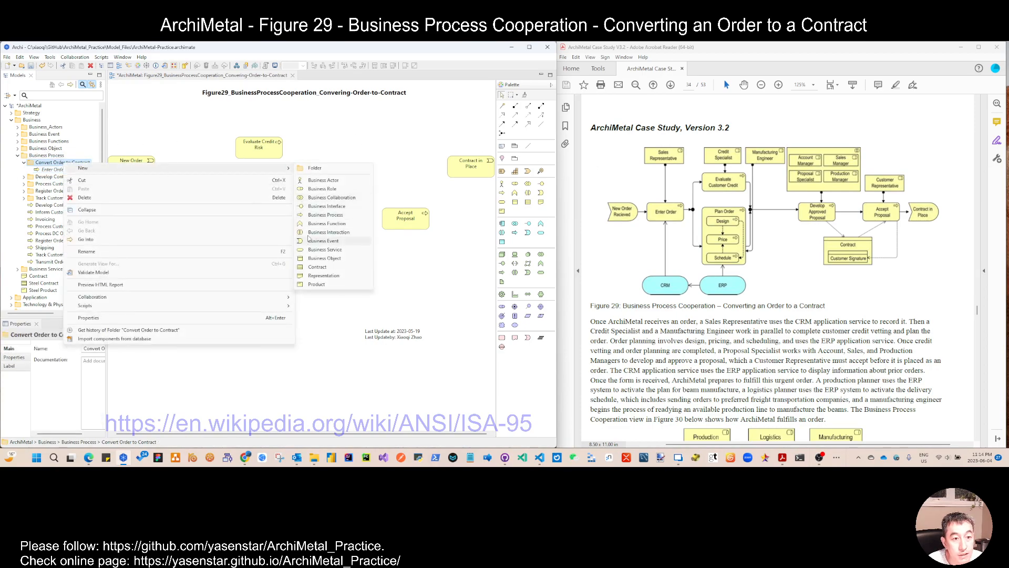
{"action": "left_click", "coordinate": [336, 216]}
{"action": "type", "text": "Plan"}
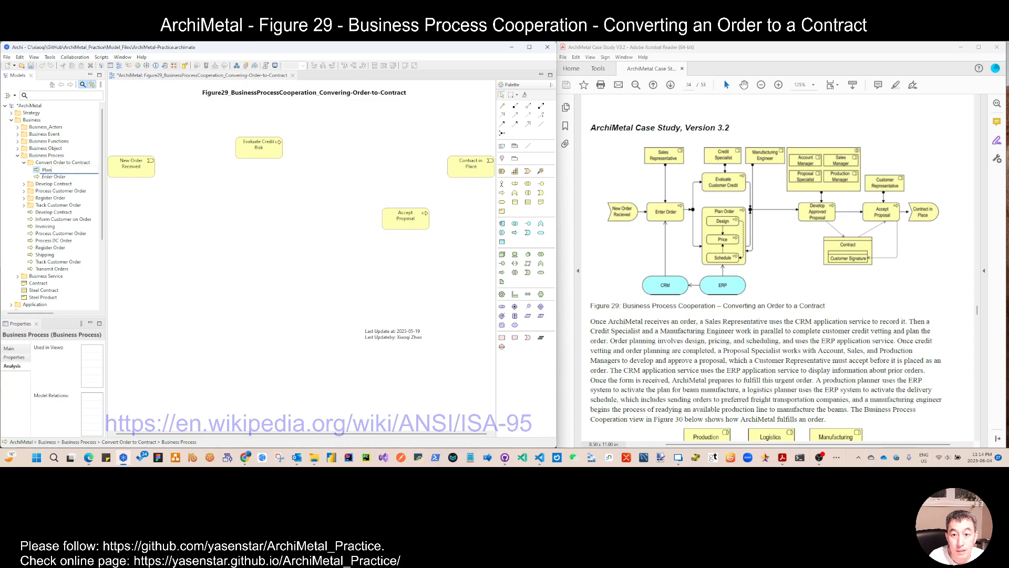
{"action": "type", "text": " Order"}
{"action": "key", "text": "Return"}
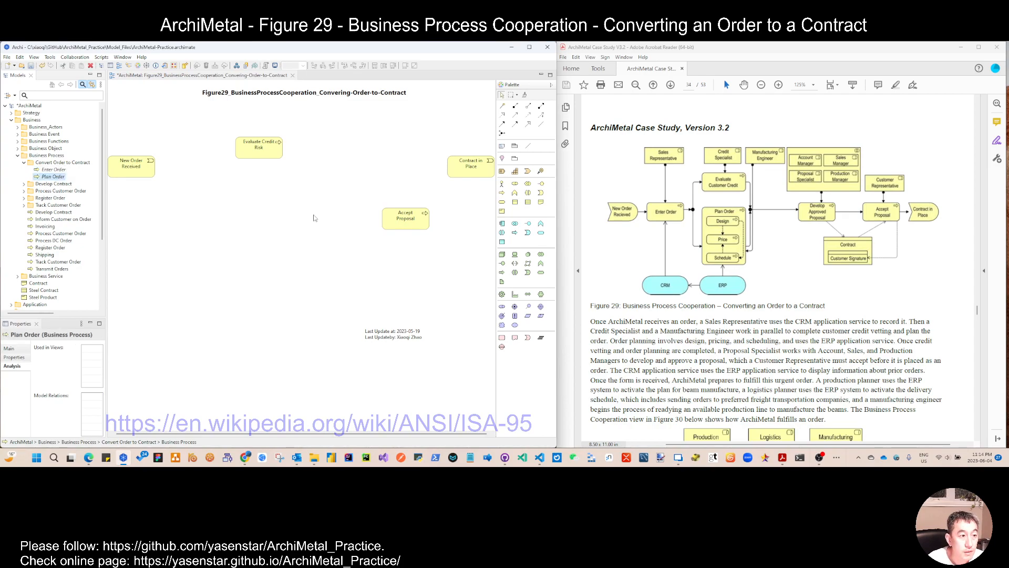
Step: Add a business process named Develop Approved Proposal to the Convert Order to Contract folder
{"action": "right_click", "coordinate": [84, 162]}
{"action": "mouse_move", "coordinate": [104, 169]}
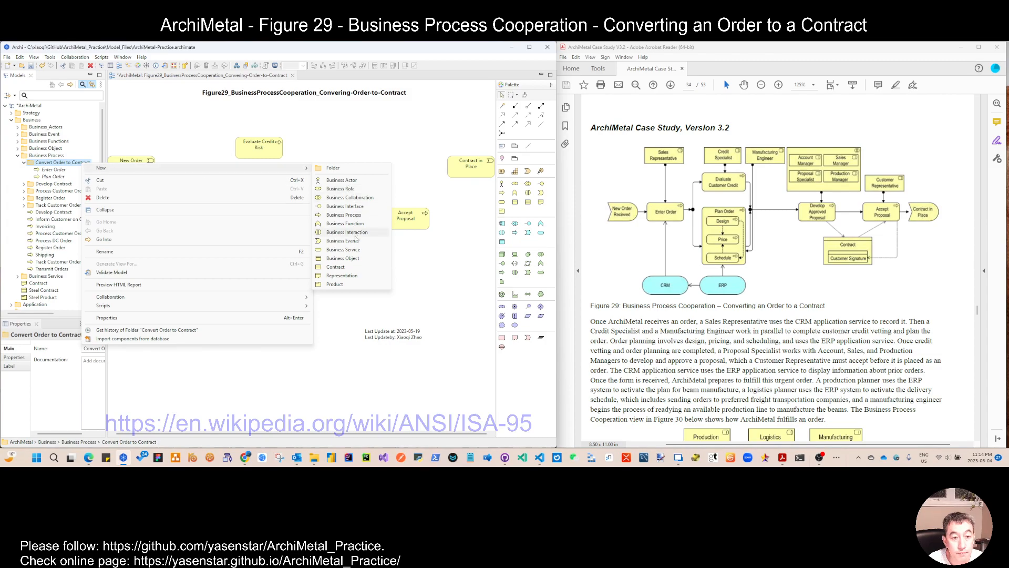
{"action": "left_click", "coordinate": [357, 215]}
{"action": "type", "text": "Dev"}
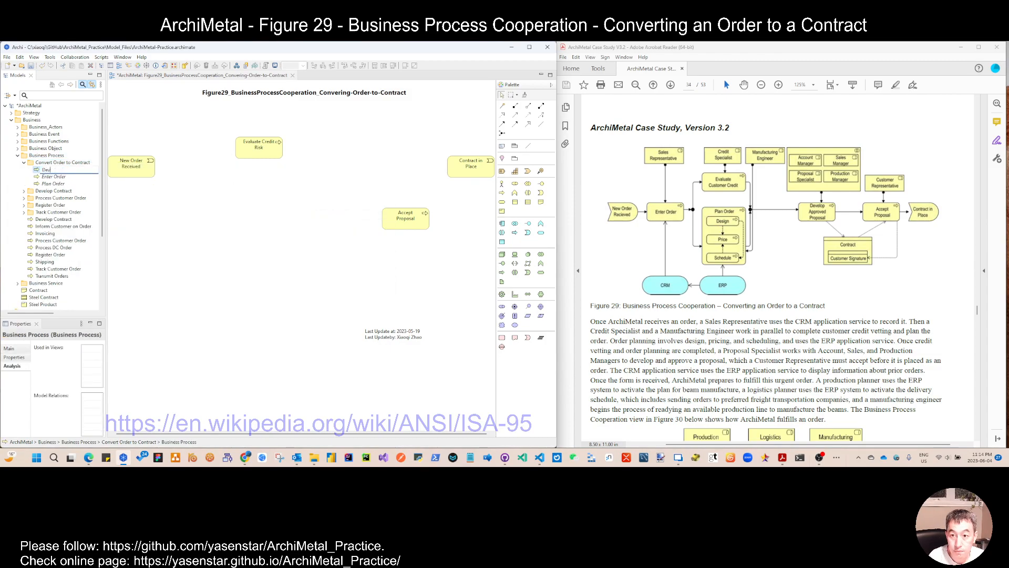
{"action": "type", "text": "elop Approved Proposal"}
{"action": "key", "text": "Return"}
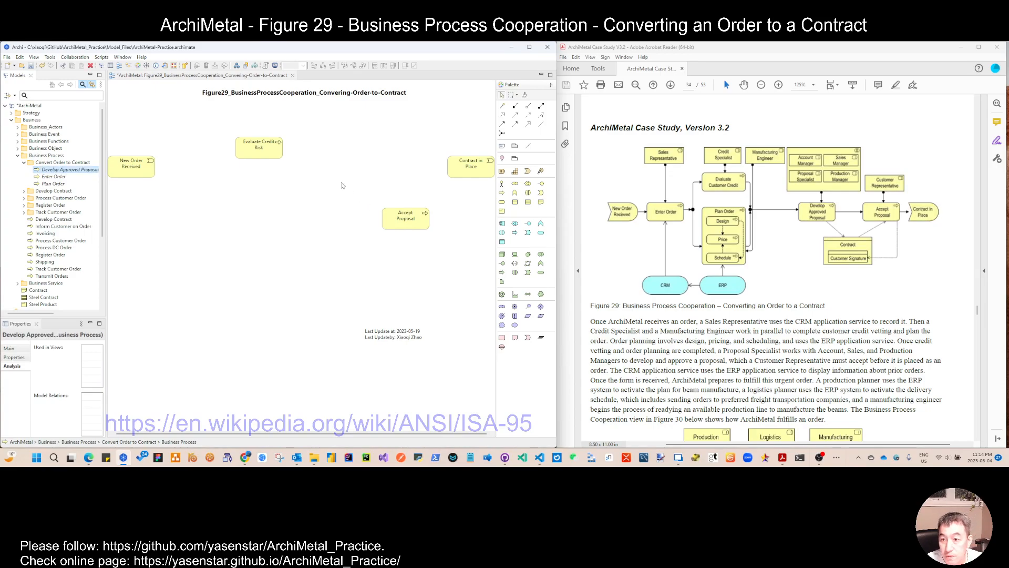
Step: Place the three new processes on the view: Enter Order left, Plan Order enlarged in the middle, Develop Approved Proposal below
{"action": "left_click", "coordinate": [51, 184], "text": "shift"}
{"action": "left_click_drag", "start_coordinate": [46, 181], "coordinate": [214, 228]}
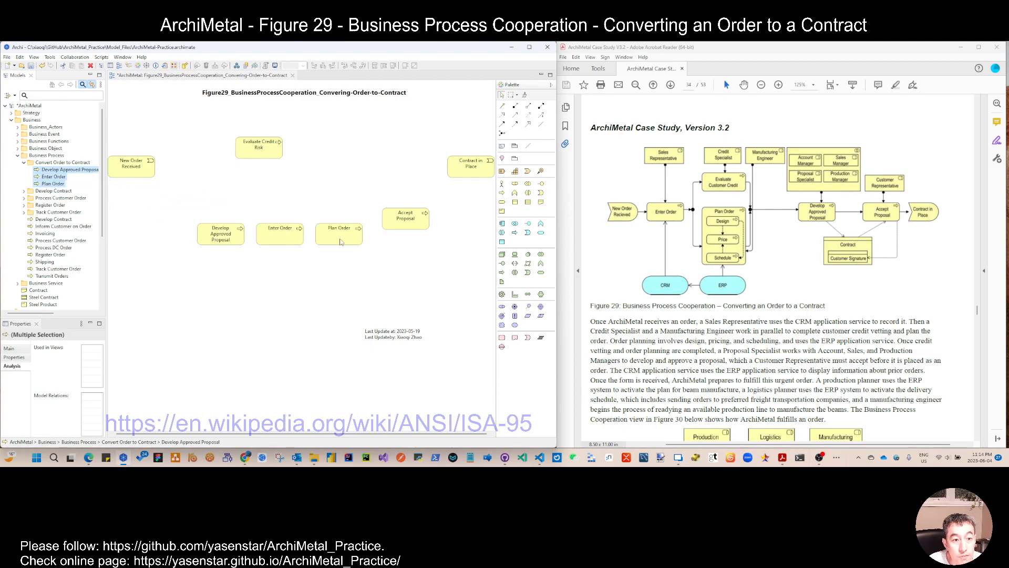
{"action": "left_click_drag", "start_coordinate": [289, 233], "coordinate": [168, 208]}
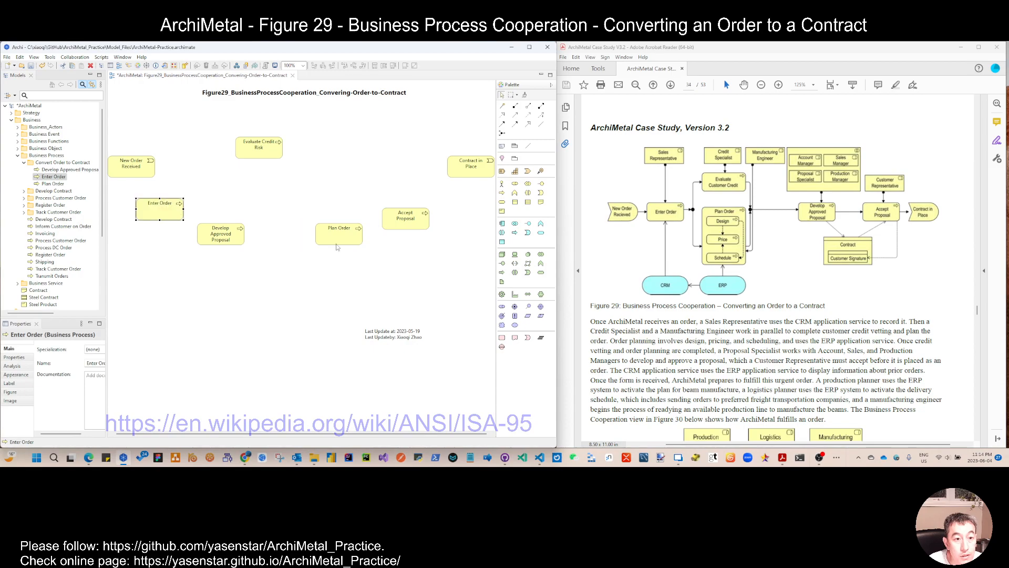
{"action": "left_click_drag", "start_coordinate": [230, 236], "coordinate": [273, 330]}
{"action": "left_click_drag", "start_coordinate": [345, 239], "coordinate": [298, 270]}
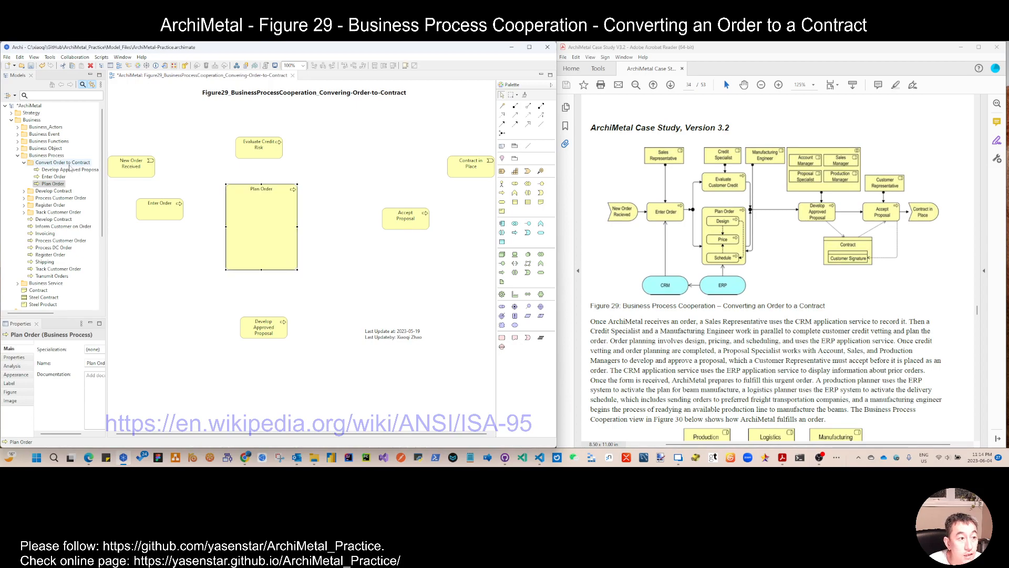
Step: Create a subfolder named Plan Order inside the Convert Order to Contract folder
{"action": "left_click", "coordinate": [38, 185]}
{"action": "right_click", "coordinate": [46, 155]}
{"action": "right_click", "coordinate": [36, 164]}
{"action": "mouse_move", "coordinate": [73, 168]}
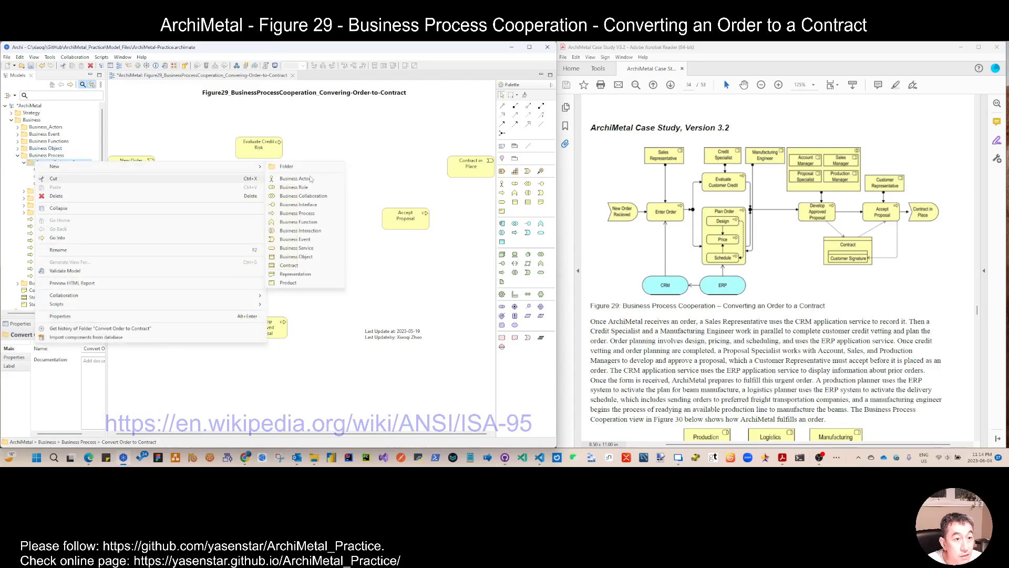
{"action": "left_click", "coordinate": [287, 168]}
{"action": "type", "text": "Plan Order"}
{"action": "key", "text": "Return"}
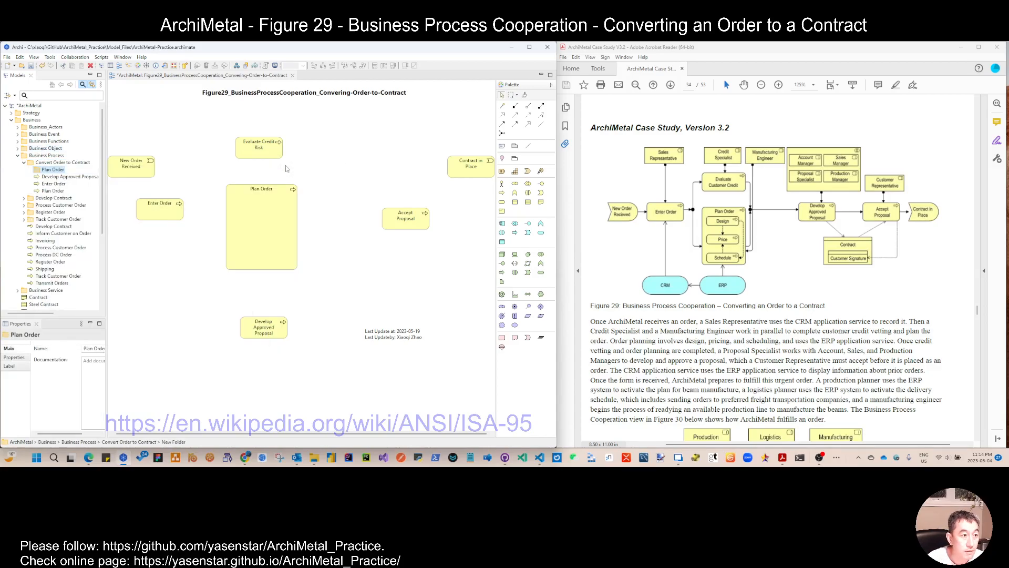
Step: Add a business process named Design to the Plan Order subfolder
{"action": "right_click", "coordinate": [61, 170]}
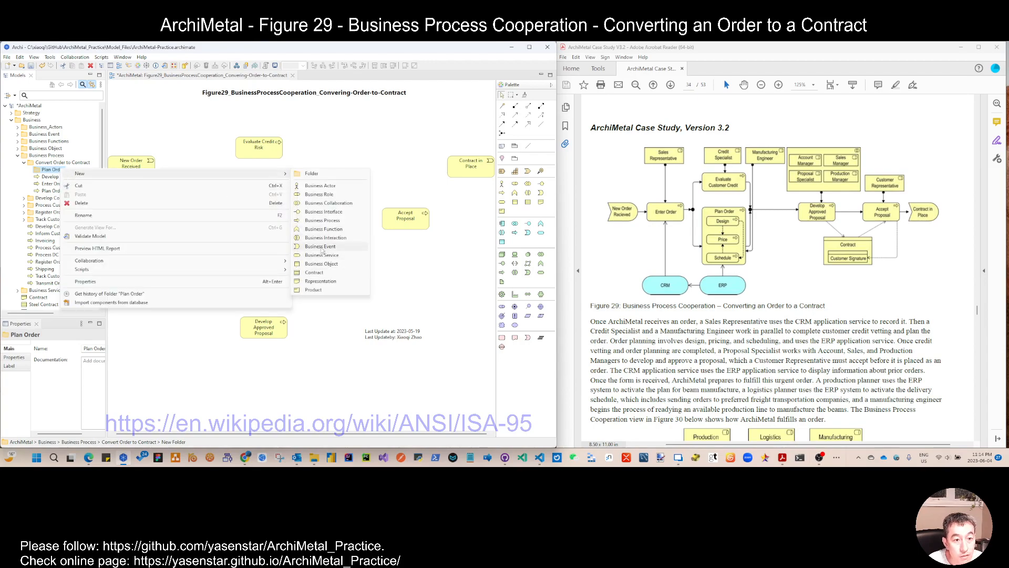
{"action": "left_click", "coordinate": [333, 220]}
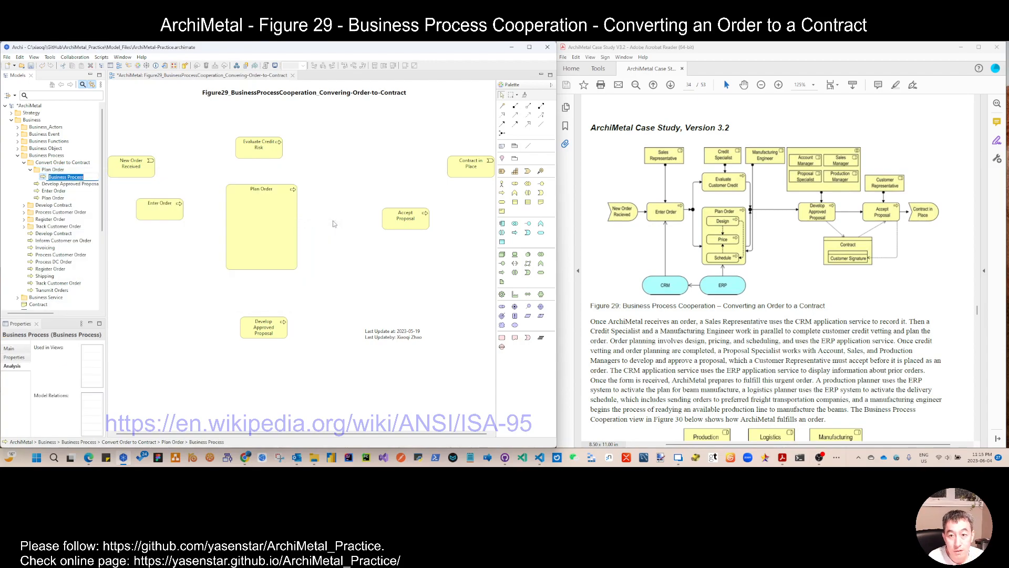
{"action": "type", "text": "Design"}
{"action": "key", "text": "Return"}
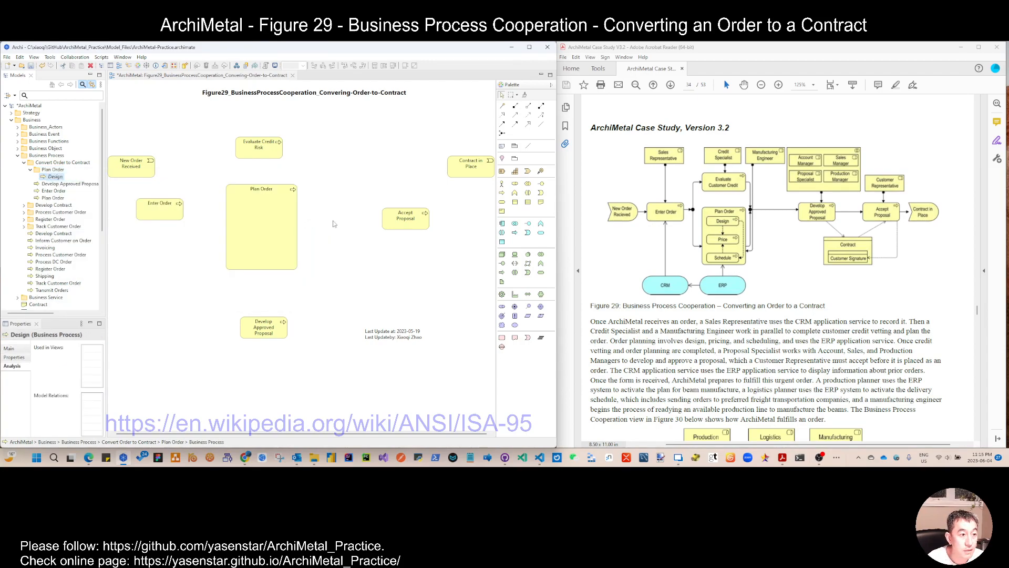
Step: Add a business process named Price to the Plan Order subfolder
{"action": "right_click", "coordinate": [52, 179]}
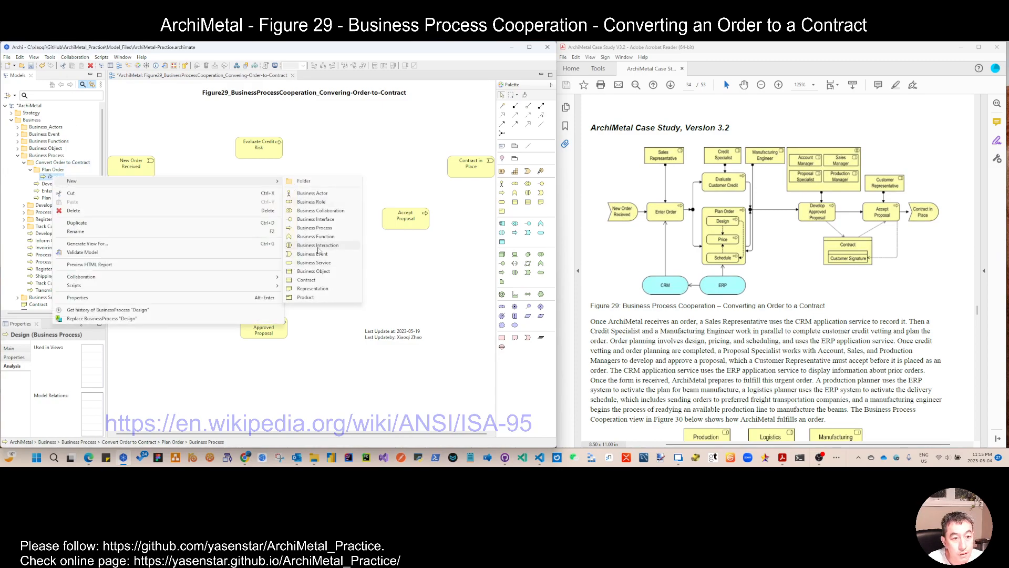
{"action": "left_click", "coordinate": [320, 230]}
{"action": "type", "text": "P"}
{"action": "key", "text": "Return"}
Step: Add a business process named Schedule to the Plan Order subfolder
{"action": "right_click", "coordinate": [70, 187]}
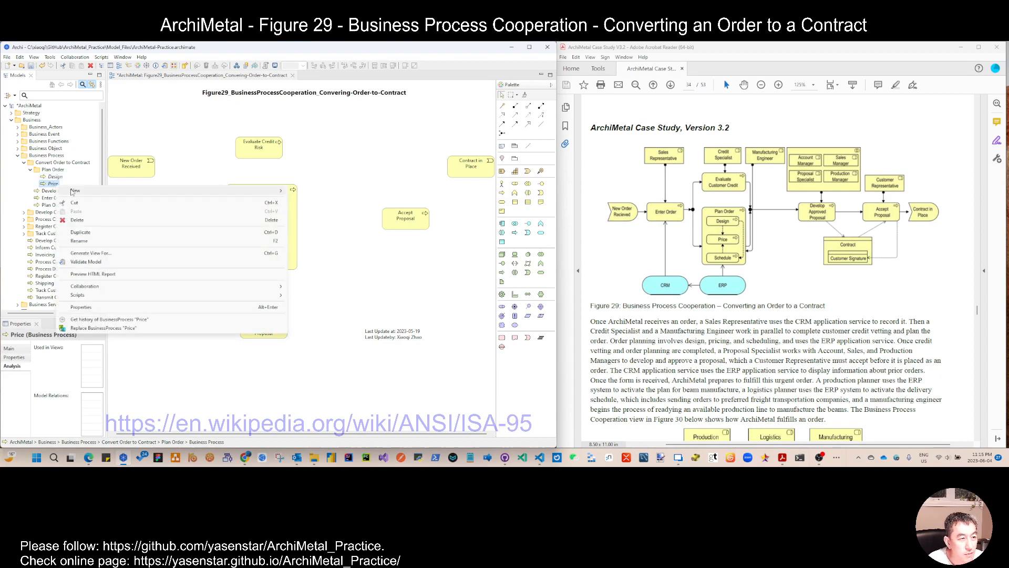
{"action": "mouse_move", "coordinate": [74, 191]}
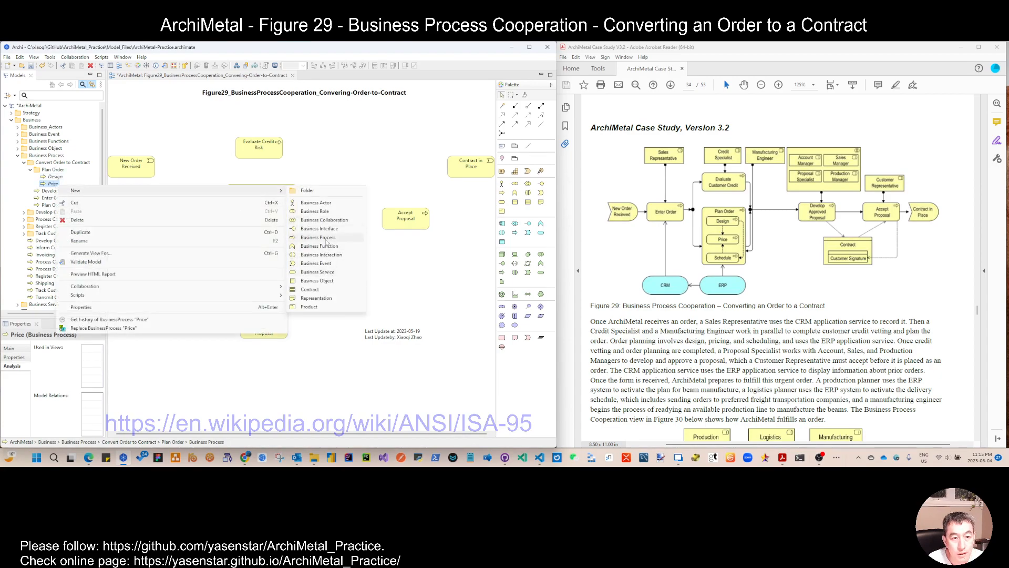
{"action": "left_click", "coordinate": [325, 238]}
{"action": "type", "text": "S"}
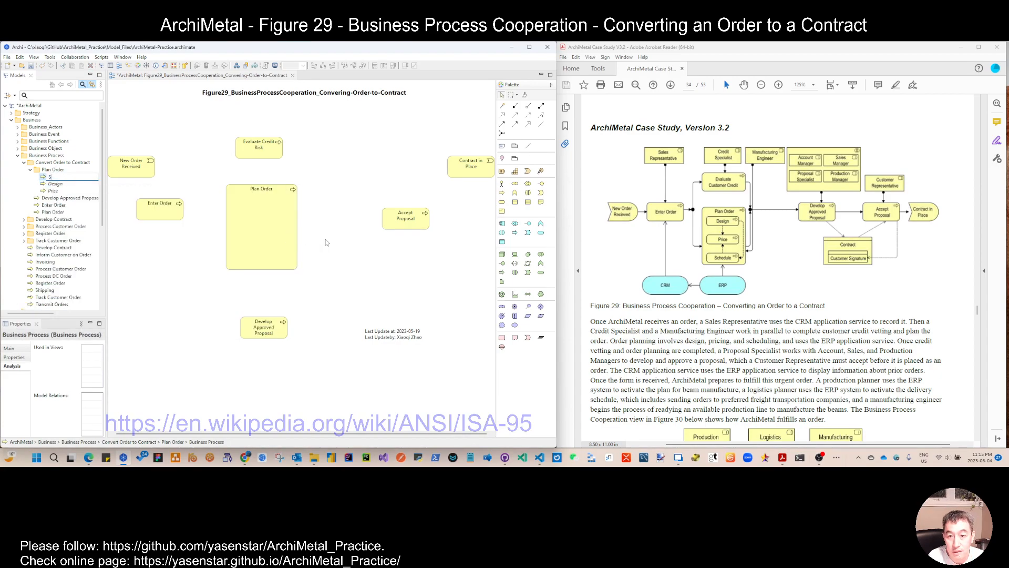
{"action": "type", "text": "chedule"}
{"action": "key", "text": "Return"}
{"action": "key", "text": "F2"}
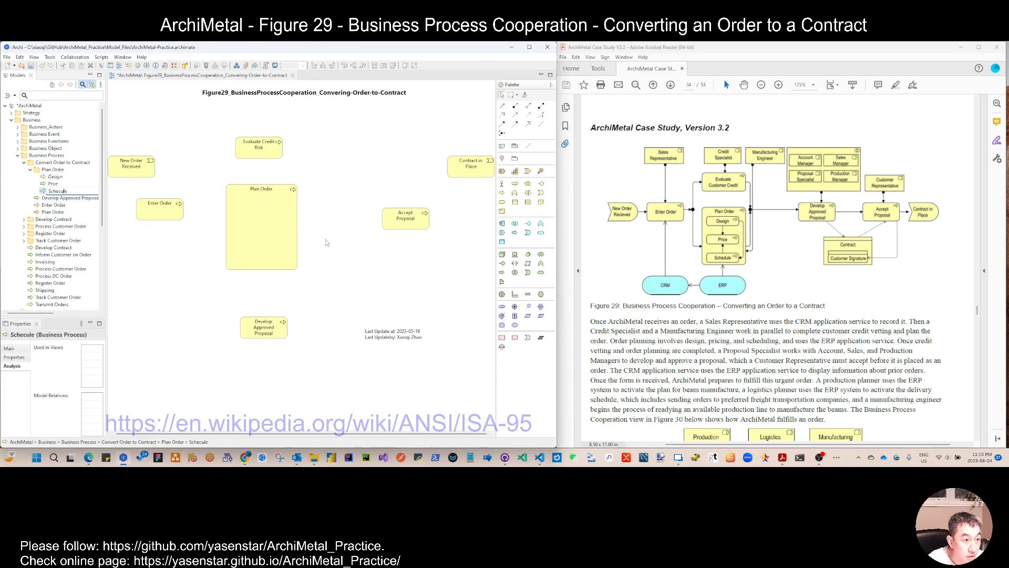
{"action": "key", "text": "Return"}
Step: Place Design, Price and Schedule on the view, stacked vertically below Enter Order
{"action": "left_click", "coordinate": [55, 176], "text": "shift"}
{"action": "left_click_drag", "start_coordinate": [57, 179], "coordinate": [308, 297]}
{"action": "left_click", "coordinate": [239, 304]}
{"action": "left_click", "coordinate": [180, 307]}
{"action": "left_click", "coordinate": [177, 295]}
{"action": "left_click_drag", "start_coordinate": [172, 295], "coordinate": [167, 261]}
{"action": "left_click_drag", "start_coordinate": [230, 297], "coordinate": [165, 289]}
{"action": "left_click_drag", "start_coordinate": [290, 300], "coordinate": [168, 317]}
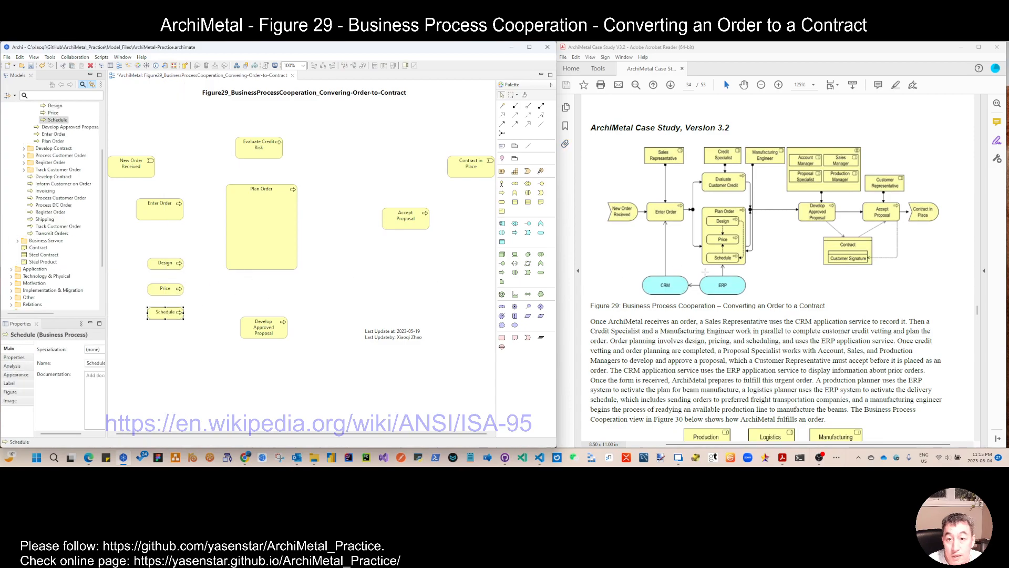
Step: Connect Design to Price with a flow relation
{"action": "left_click", "coordinate": [515, 124]}
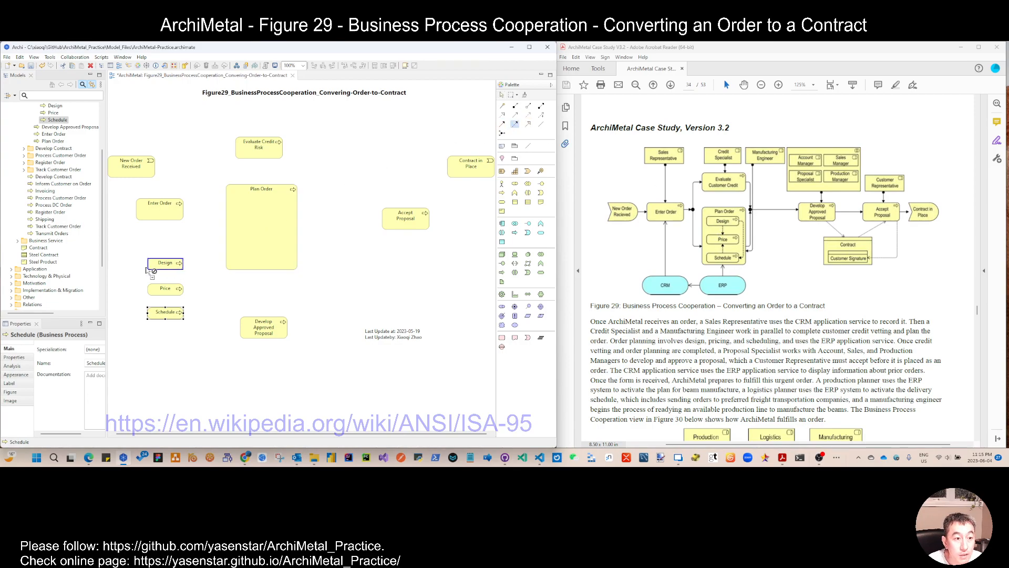
{"action": "left_click", "coordinate": [165, 265]}
{"action": "left_click", "coordinate": [166, 290]}
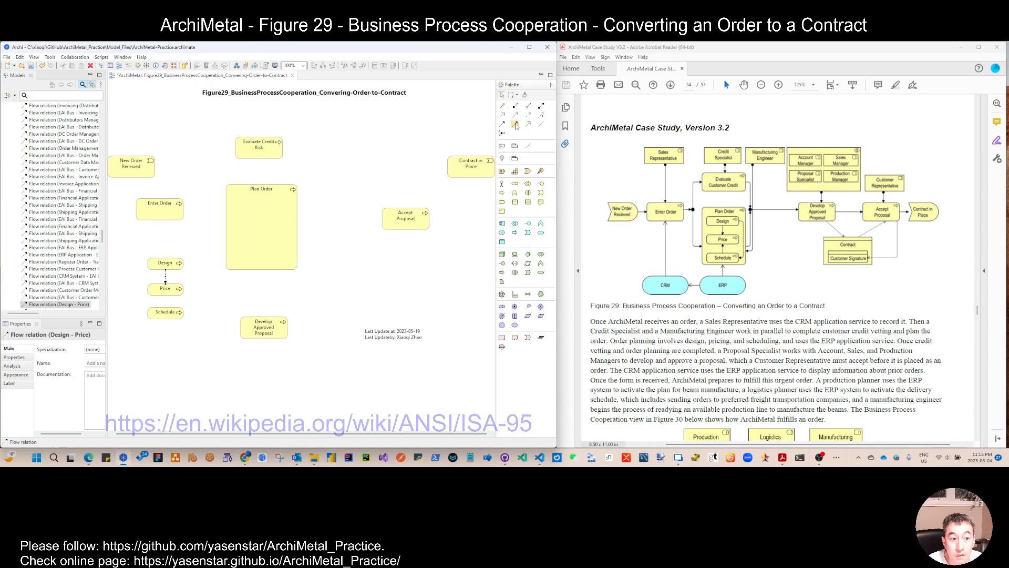
Step: Move Design, Price and Schedule together into the Plan Order process so they are nested inside it
{"action": "left_click_drag", "start_coordinate": [135, 251], "coordinate": [271, 254]}
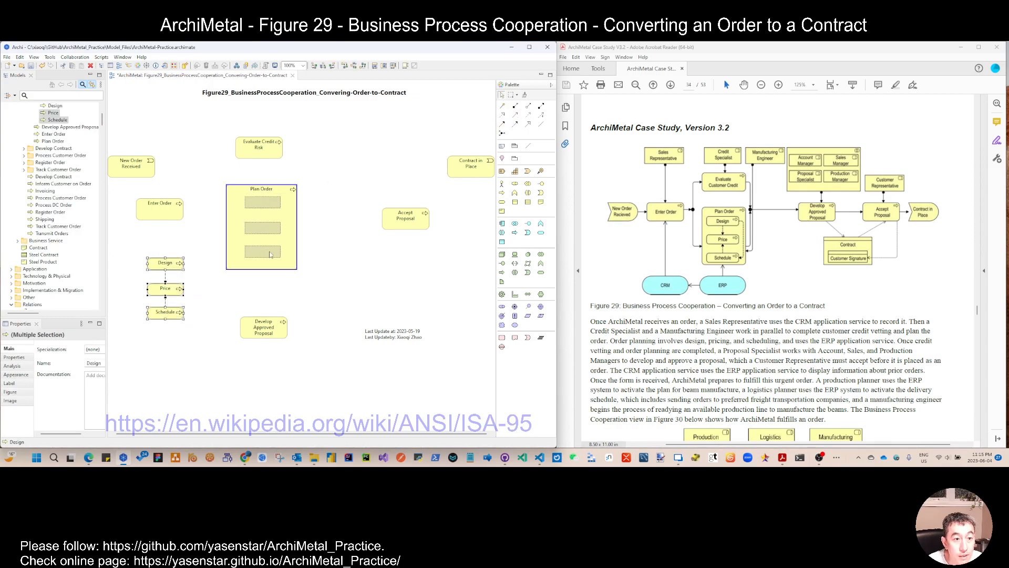
{"action": "left_click", "coordinate": [655, 297]}
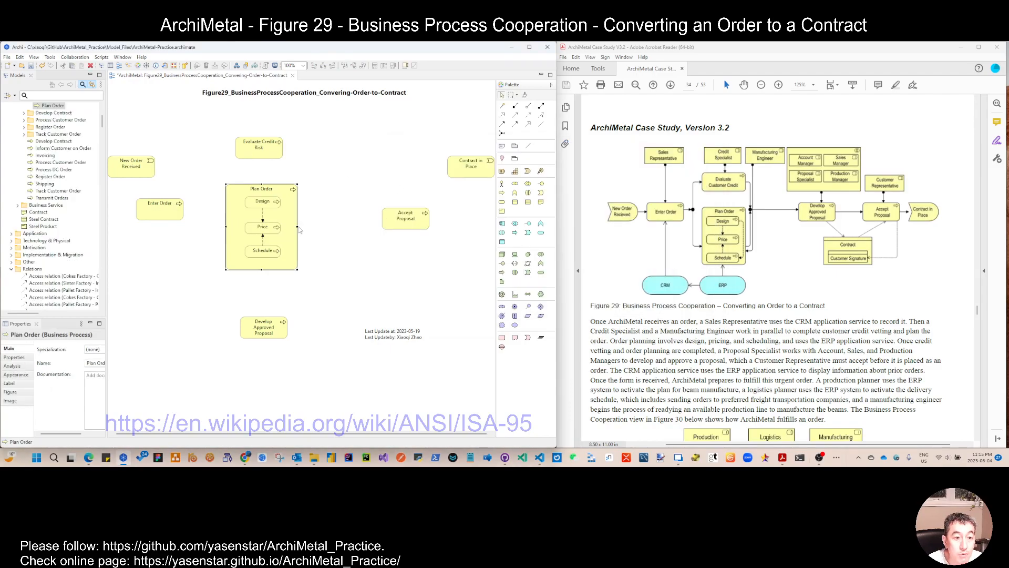
Step: Resize Plan Order narrower so it fits tightly around its three nested processes
{"action": "left_click_drag", "start_coordinate": [298, 227], "coordinate": [288, 226]}
{"action": "left_click_drag", "start_coordinate": [226, 226], "coordinate": [236, 227]}
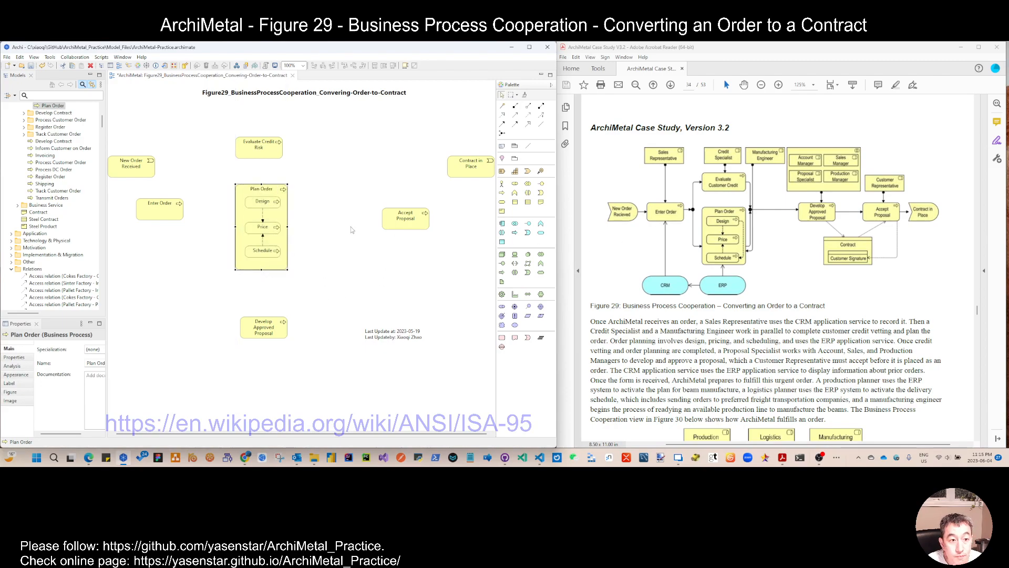
{"action": "left_click_drag", "start_coordinate": [289, 227], "coordinate": [298, 227]}
Step: Add a flow relation from Design to Schedule and route it with bendpoints around the side of Price
{"action": "left_click", "coordinate": [514, 124]}
{"action": "left_click", "coordinate": [263, 202]}
{"action": "left_click", "coordinate": [265, 252]}
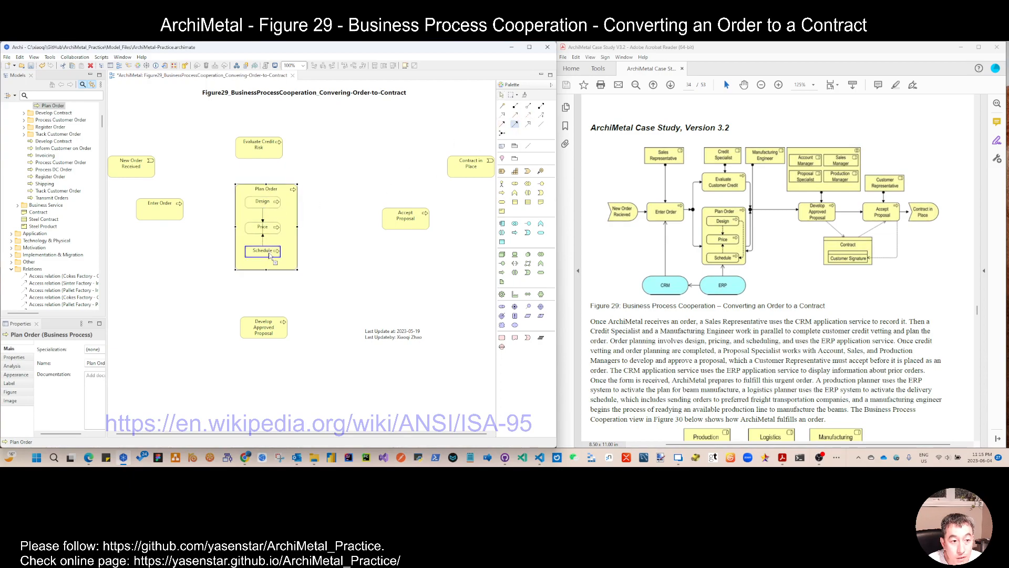
{"action": "left_click_drag", "start_coordinate": [263, 227], "coordinate": [288, 251]}
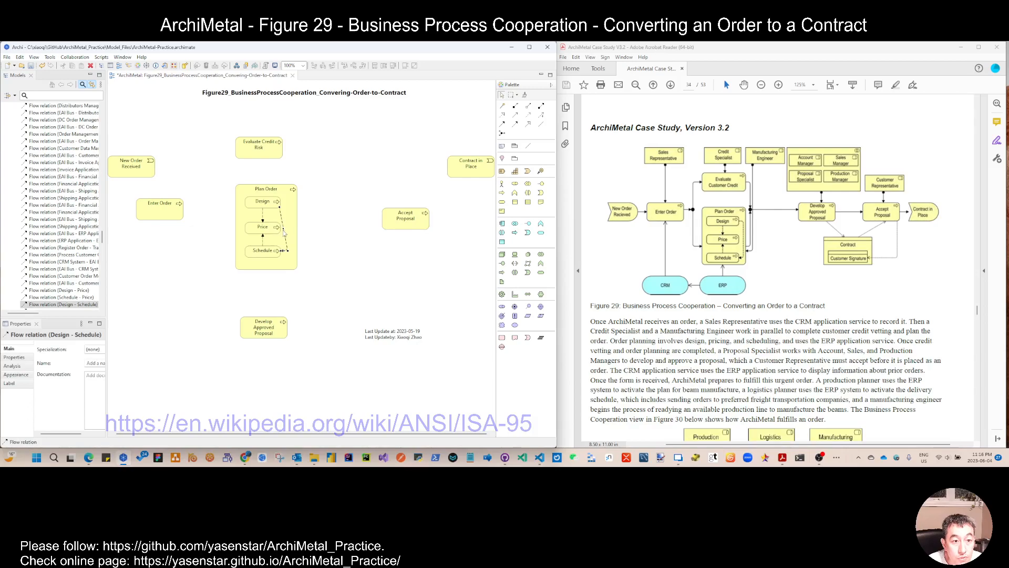
{"action": "left_click_drag", "start_coordinate": [283, 229], "coordinate": [288, 203]}
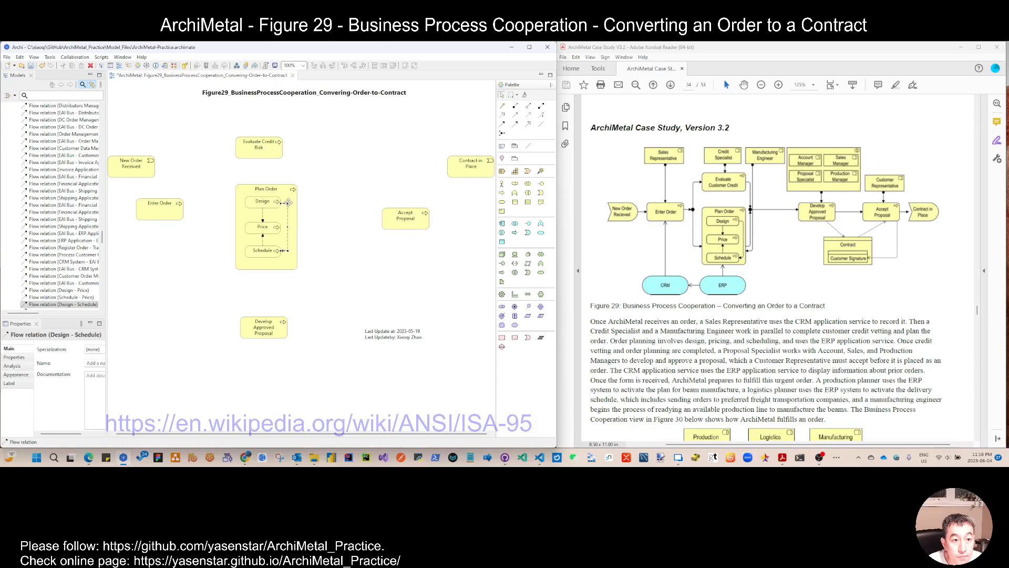
Step: Place two junctions, one left and one right of Plan Order, and align them horizontally
{"action": "left_click", "coordinate": [216, 238]}
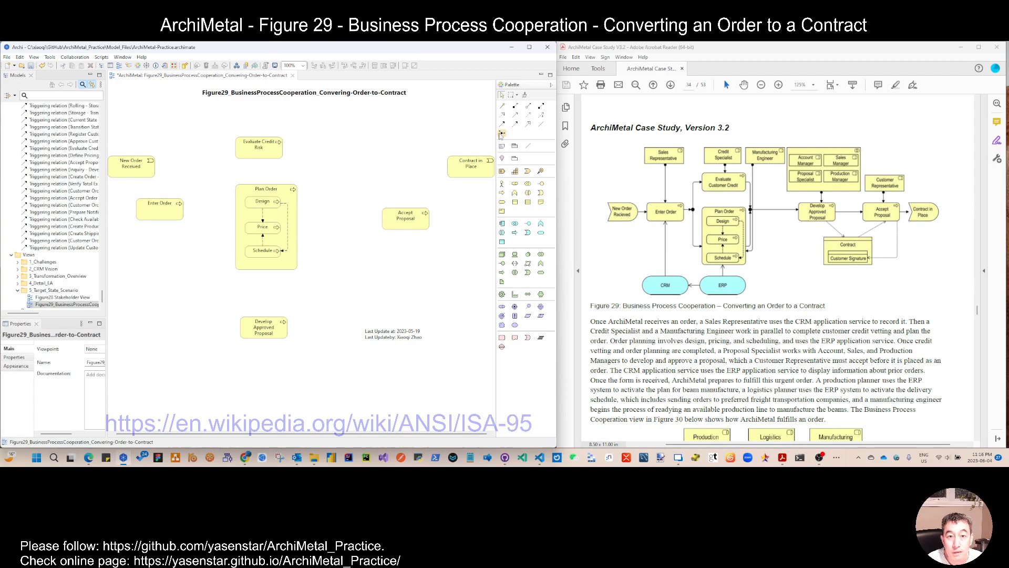
{"action": "left_click", "coordinate": [212, 185]}
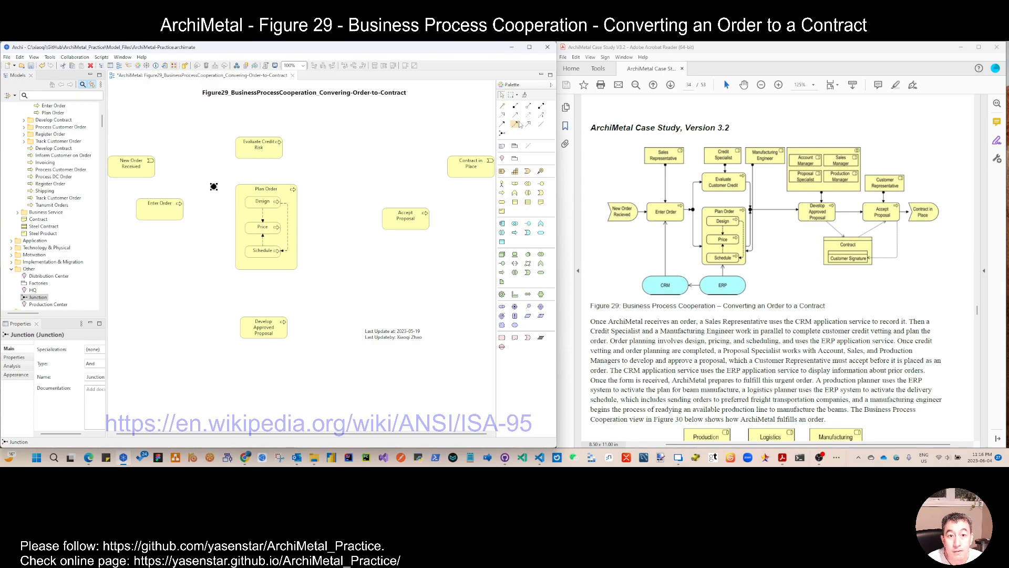
{"action": "left_click", "coordinate": [502, 134]}
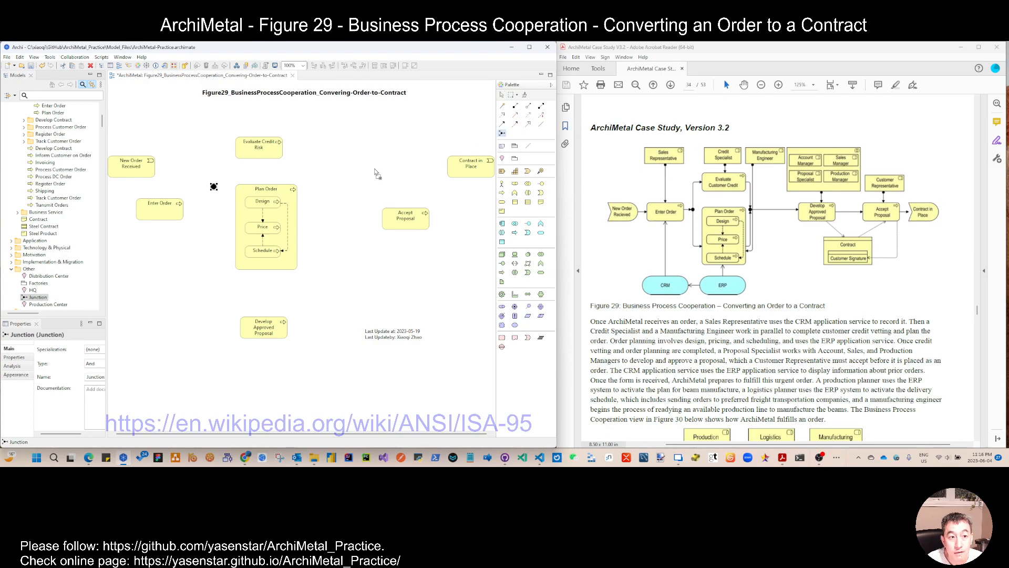
{"action": "left_click", "coordinate": [318, 189]}
{"action": "left_click_drag", "start_coordinate": [184, 174], "coordinate": [356, 201]}
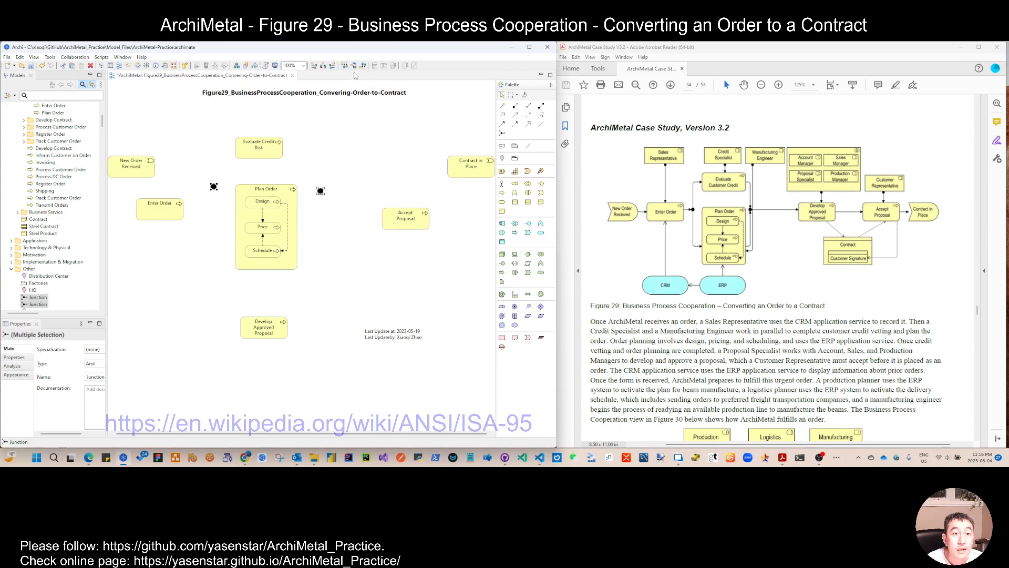
{"action": "left_click", "coordinate": [354, 66]}
Step: Reposition Evaluate Credit Risk, Enter Order and New Order Received to line up with the junctions
{"action": "left_click_drag", "start_coordinate": [267, 154], "coordinate": [272, 162]}
{"action": "left_click", "coordinate": [143, 174]}
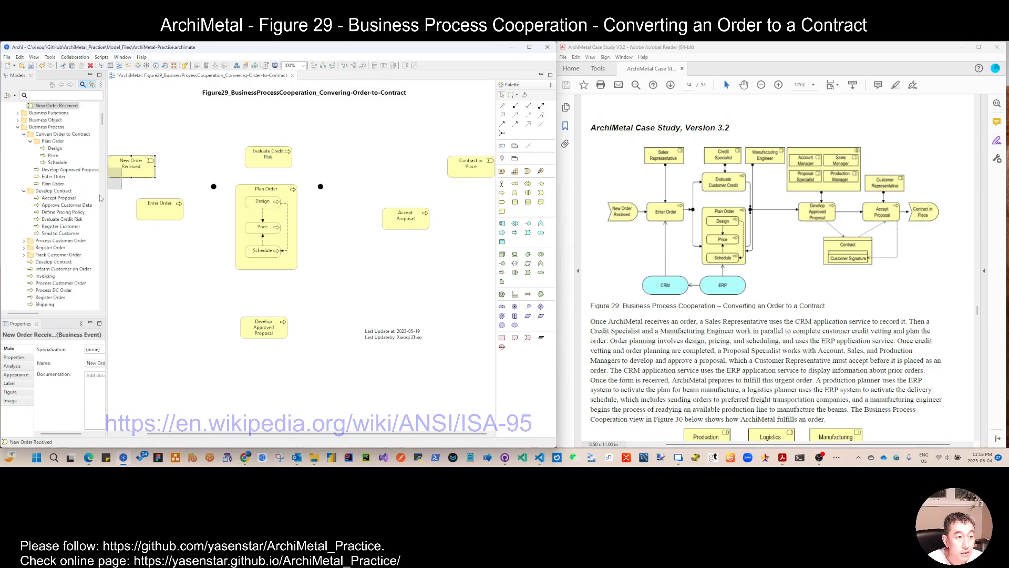
{"action": "left_click_drag", "start_coordinate": [111, 214], "coordinate": [111, 214]}
{"action": "left_click_drag", "start_coordinate": [167, 215], "coordinate": [167, 192]}
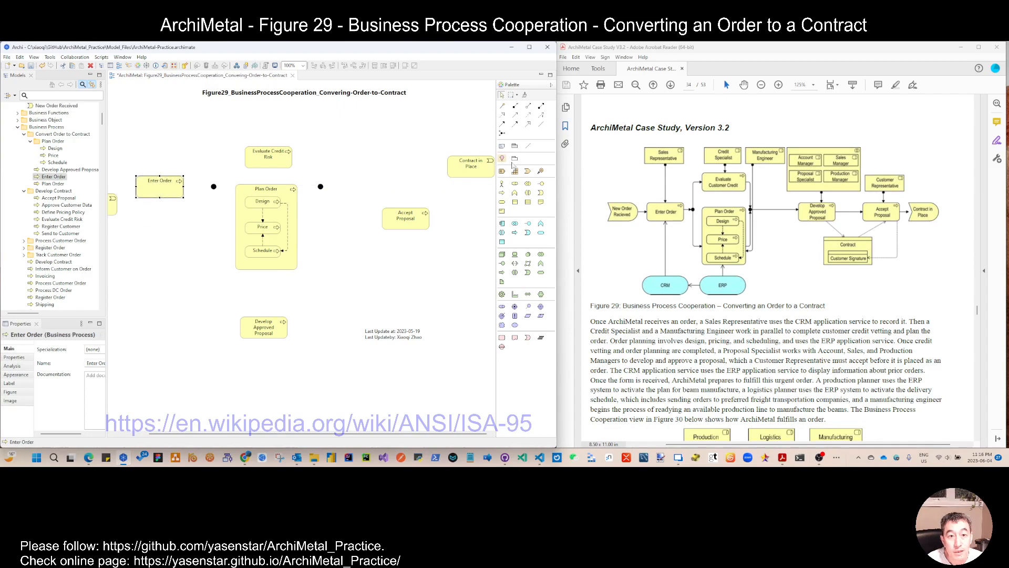
{"action": "mouse_move", "coordinate": [115, 207]}
{"action": "left_mouse_down"}
{"action": "mouse_move", "coordinate": [106, 188]}
{"action": "mouse_move", "coordinate": [125, 194]}
{"action": "left_mouse_up"}
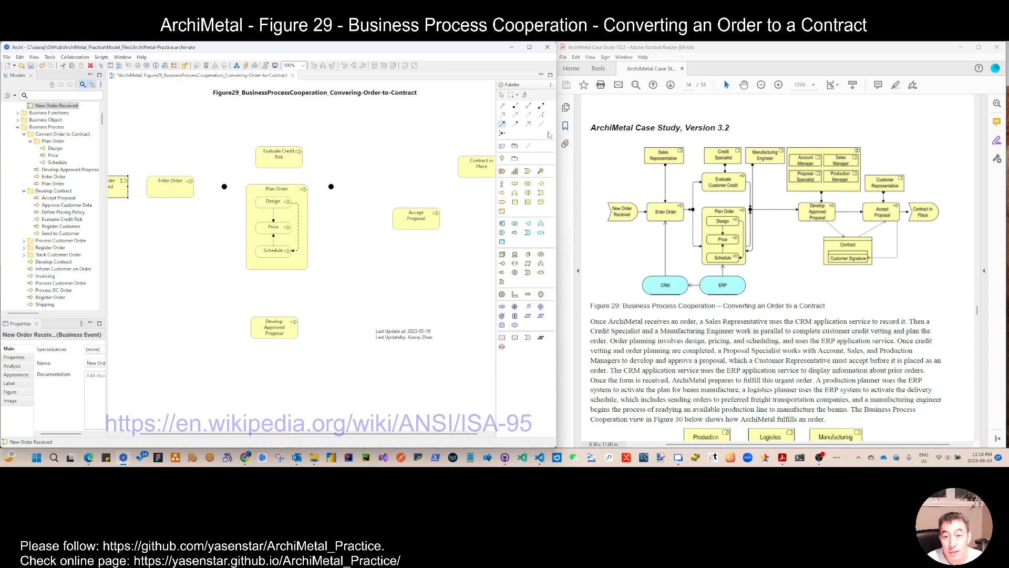
Step: Draw triggering relations from New Order Received to Enter Order, Enter Order to the first junction, and that junction to Plan Order
{"action": "left_click", "coordinate": [119, 189]}
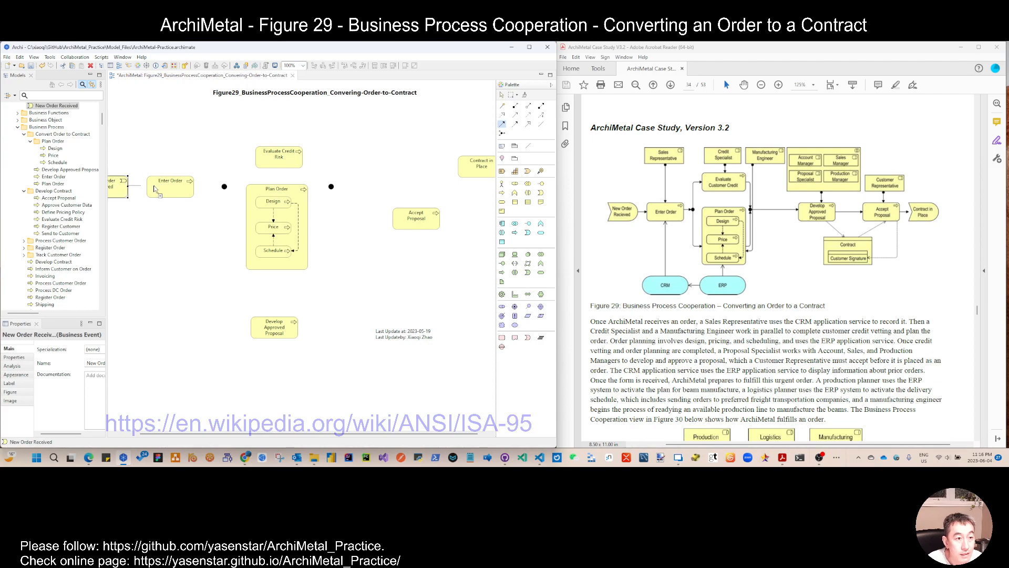
{"action": "left_click", "coordinate": [150, 190]}
{"action": "left_click", "coordinate": [188, 193]}
{"action": "left_click", "coordinate": [225, 189]}
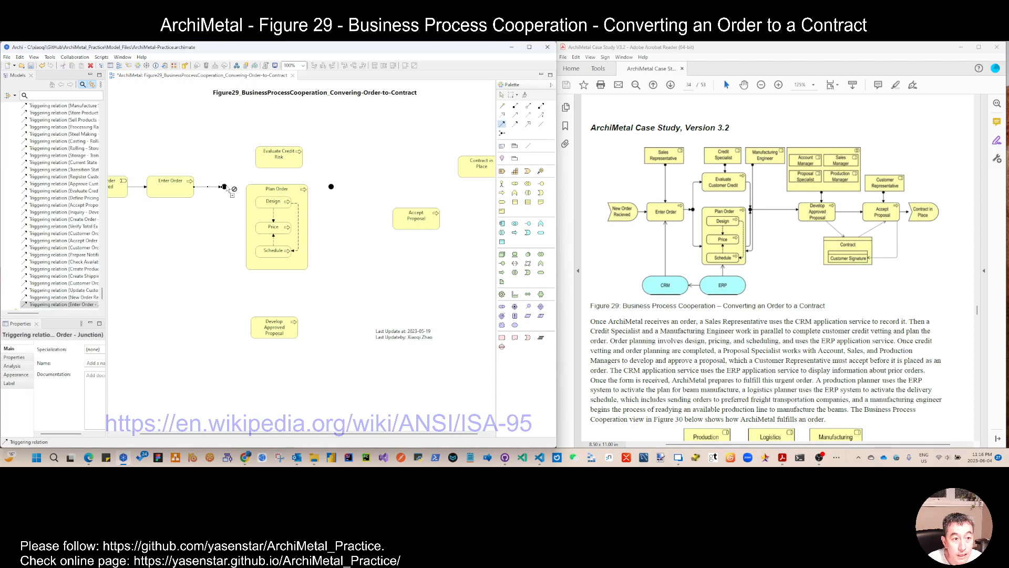
{"action": "left_click", "coordinate": [248, 203]}
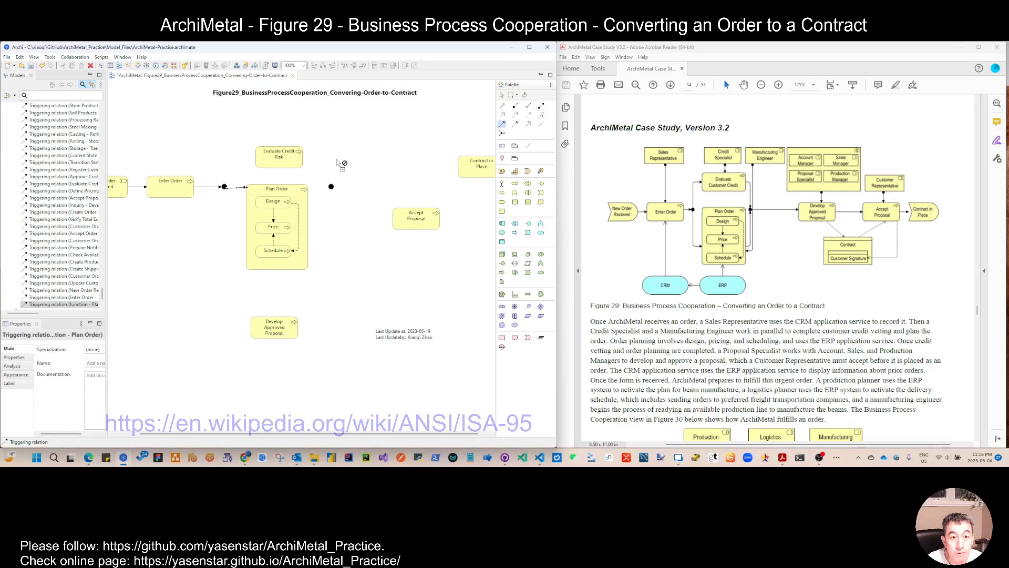
Step: Trigger Evaluate Credit Risk from the first junction, and connect Evaluate Credit Risk and Plan Order to the second junction
{"action": "left_click", "coordinate": [225, 188]}
{"action": "left_click", "coordinate": [291, 161]}
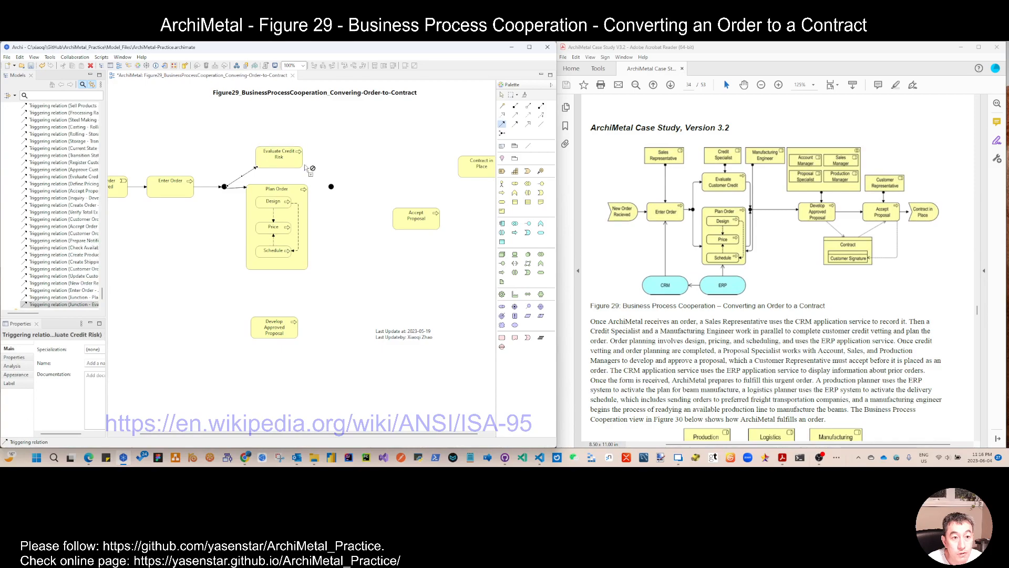
{"action": "left_click", "coordinate": [295, 160]}
{"action": "left_click", "coordinate": [331, 186]}
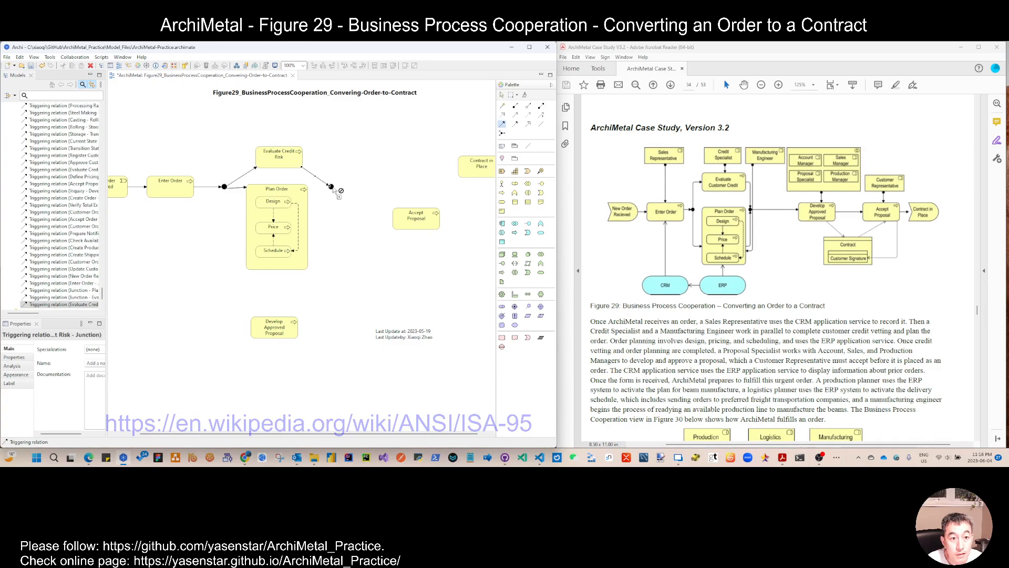
{"action": "left_click", "coordinate": [304, 198]}
{"action": "left_click", "coordinate": [331, 187]}
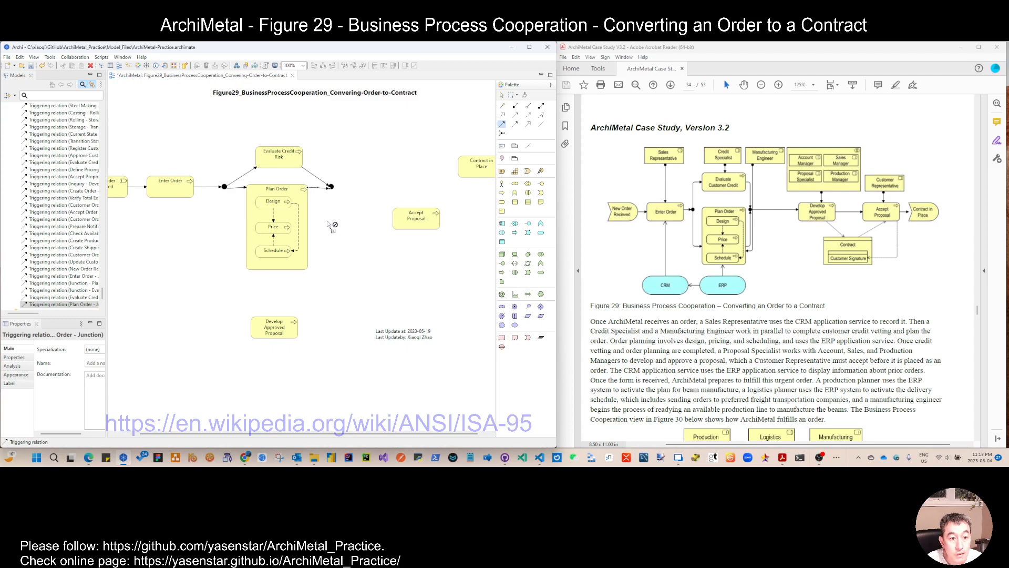
Step: Chain triggering relations from the second junction to Develop Approved Proposal, Accept Proposal and Contract in Place
{"action": "left_click", "coordinate": [331, 188]}
{"action": "left_click", "coordinate": [283, 329]}
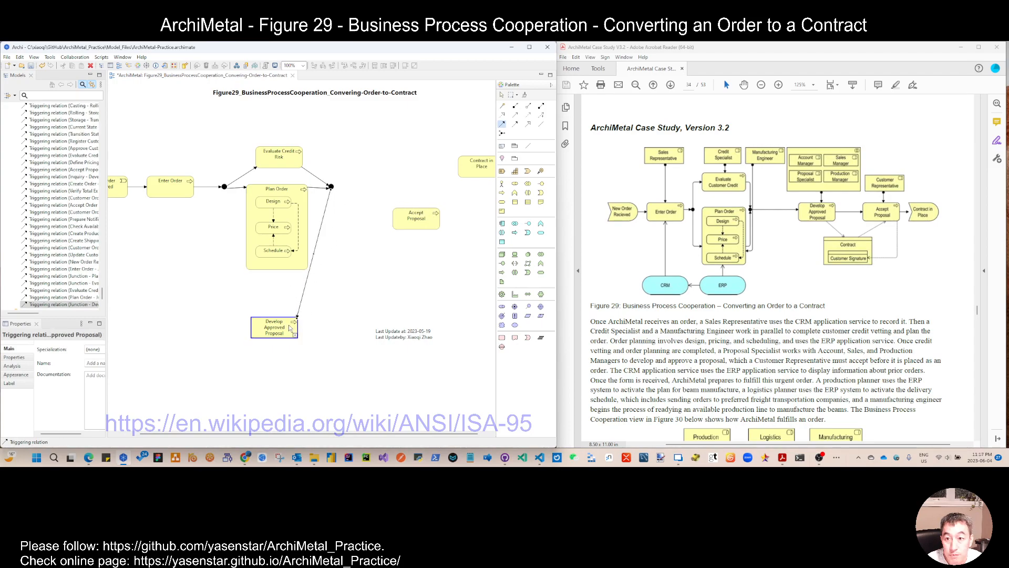
{"action": "left_click", "coordinate": [283, 330]}
{"action": "left_click", "coordinate": [416, 219]}
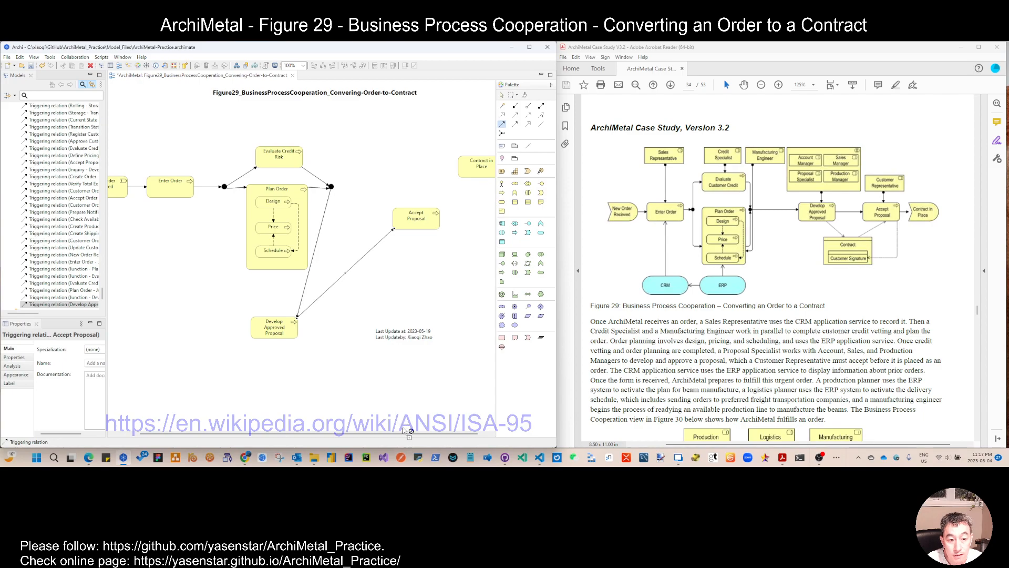
{"action": "left_click", "coordinate": [489, 434]}
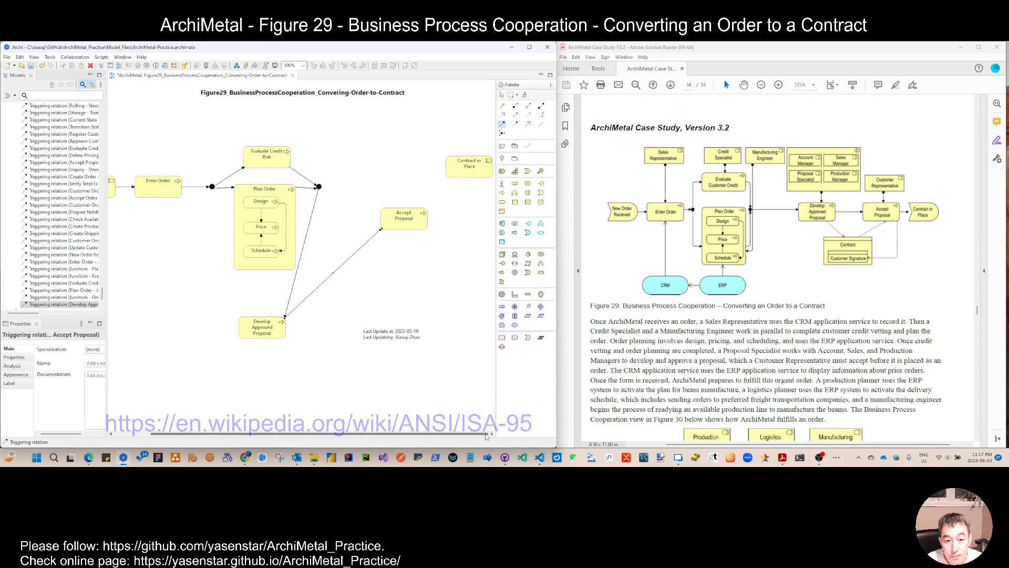
{"action": "left_click", "coordinate": [416, 223]}
{"action": "left_click", "coordinate": [469, 173]}
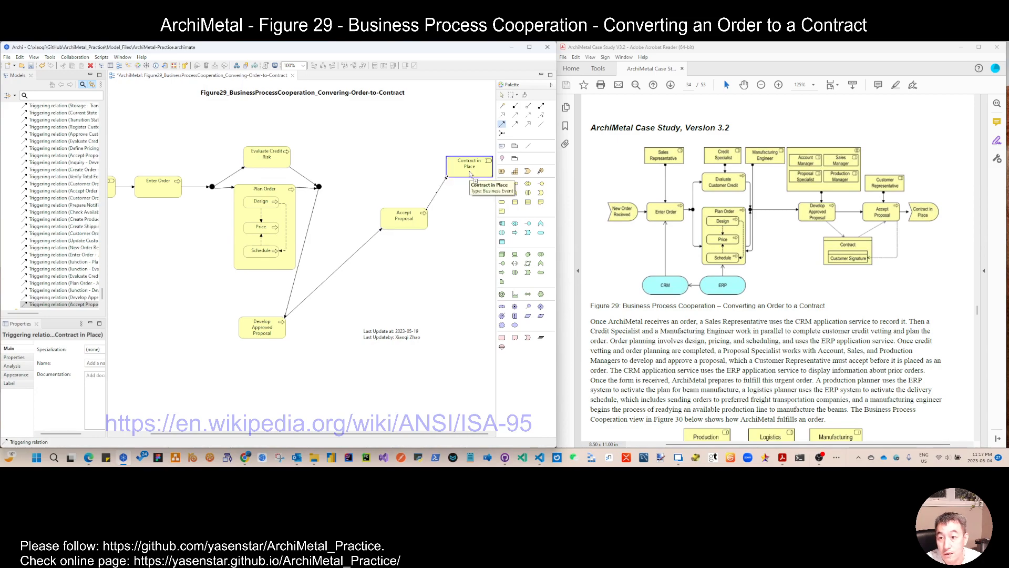
Step: Arrange Develop Approved Proposal, Accept Proposal and Contract in Place in one row after the second junction
{"action": "left_click_drag", "start_coordinate": [410, 219], "coordinate": [410, 214]}
{"action": "left_click_drag", "start_coordinate": [465, 170], "coordinate": [487, 220]}
{"action": "left_click_drag", "start_coordinate": [419, 220], "coordinate": [446, 219]}
{"action": "left_click_drag", "start_coordinate": [268, 329], "coordinate": [367, 189]}
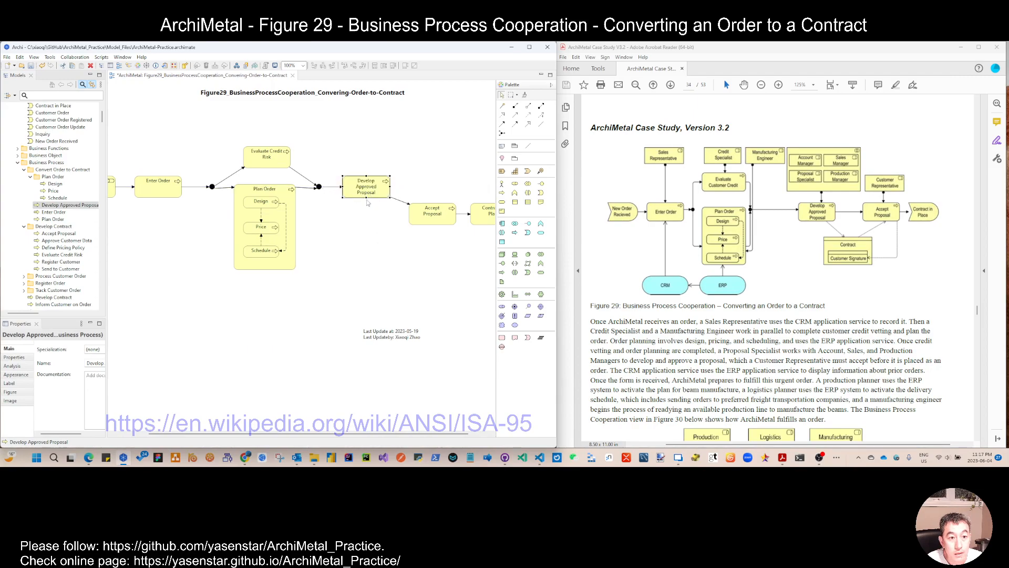
{"action": "left_click_drag", "start_coordinate": [425, 220], "coordinate": [424, 190]}
{"action": "left_click_drag", "start_coordinate": [484, 216], "coordinate": [489, 188]}
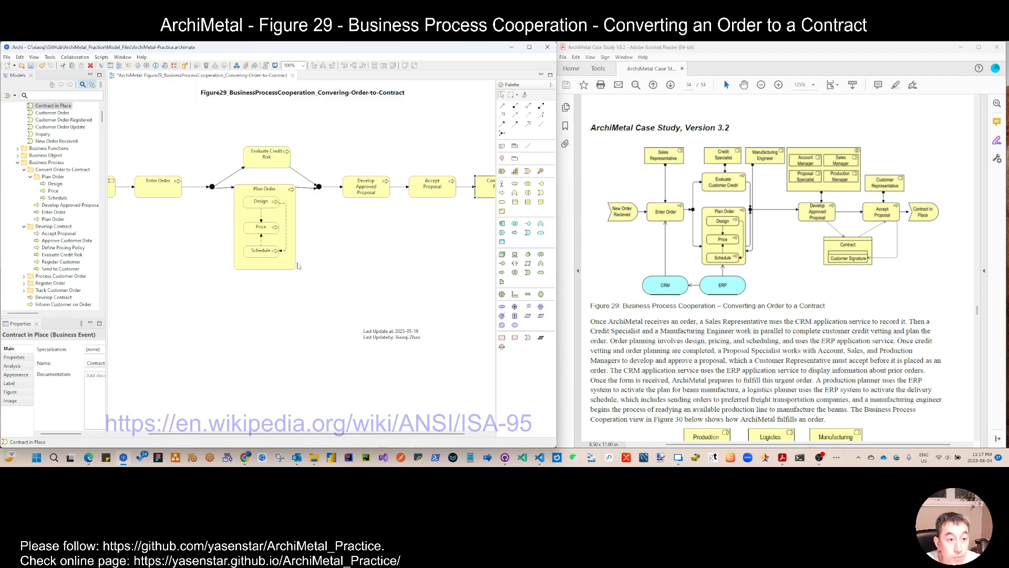
Step: Set the view zoom to 85%, shift the whole diagram down on the canvas, and save the model
{"action": "left_click", "coordinate": [303, 65]}
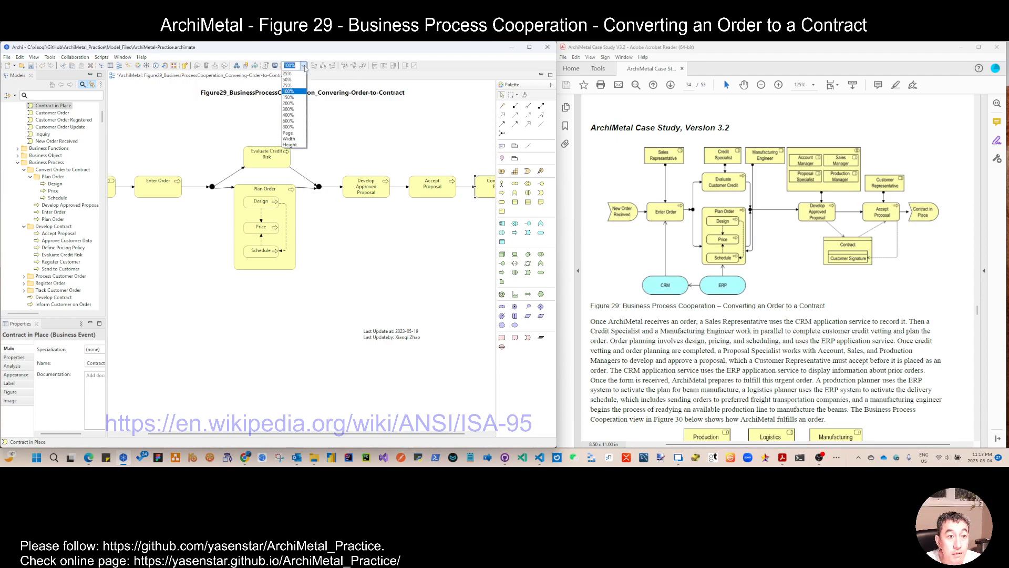
{"action": "left_click", "coordinate": [293, 137]}
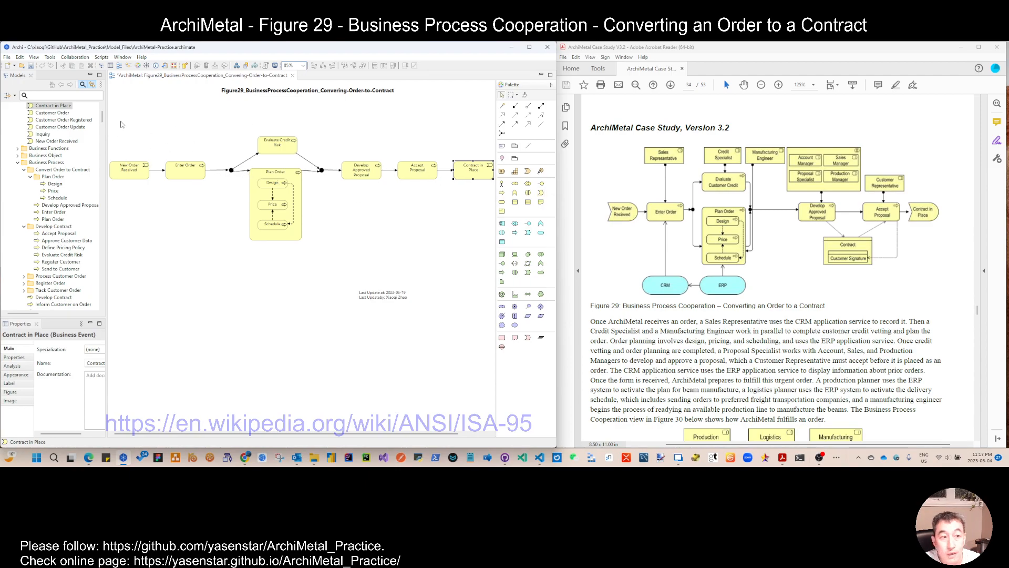
{"action": "left_click_drag", "start_coordinate": [112, 127], "coordinate": [495, 243]}
{"action": "left_click", "coordinate": [129, 171], "text": "shift"}
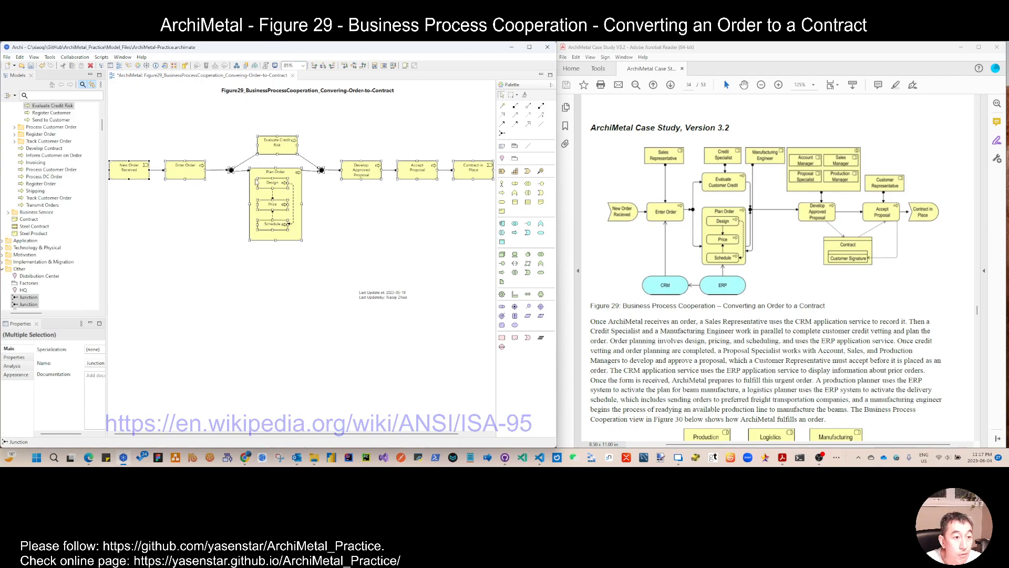
{"action": "left_click_drag", "start_coordinate": [293, 178], "coordinate": [302, 203]}
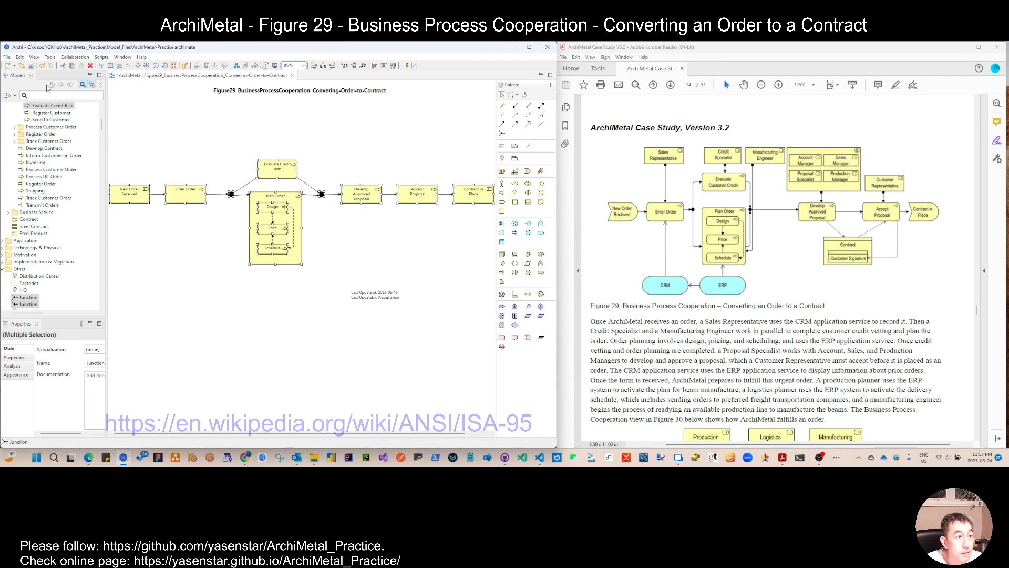
{"action": "left_click", "coordinate": [31, 66]}
{"action": "left_click", "coordinate": [194, 236]}
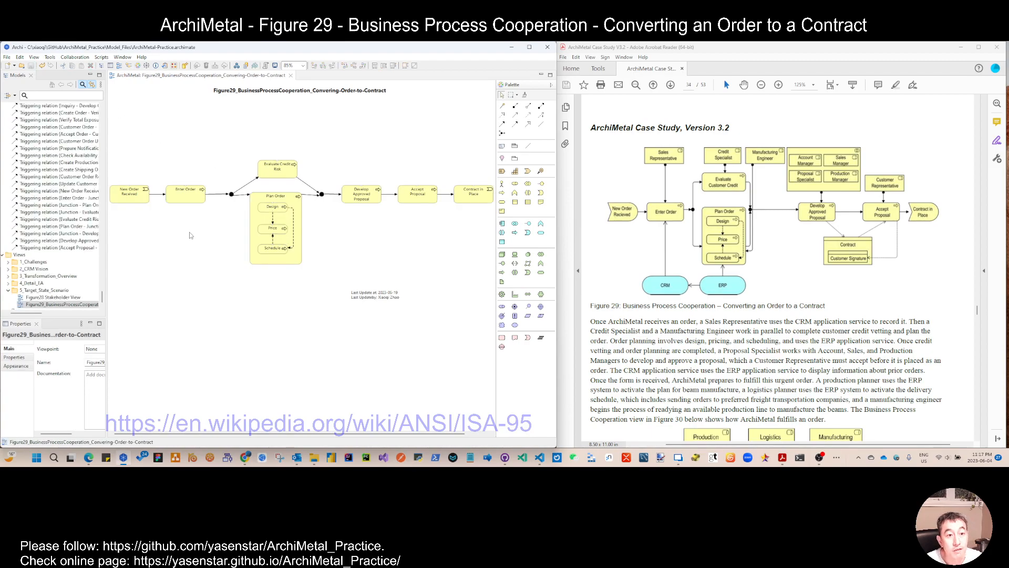
Step: Nudge Evaluate Credit Risk slightly right to centre it above Plan Order
{"action": "left_click", "coordinate": [279, 176]}
{"action": "left_click_drag", "start_coordinate": [279, 176], "coordinate": [289, 178]}
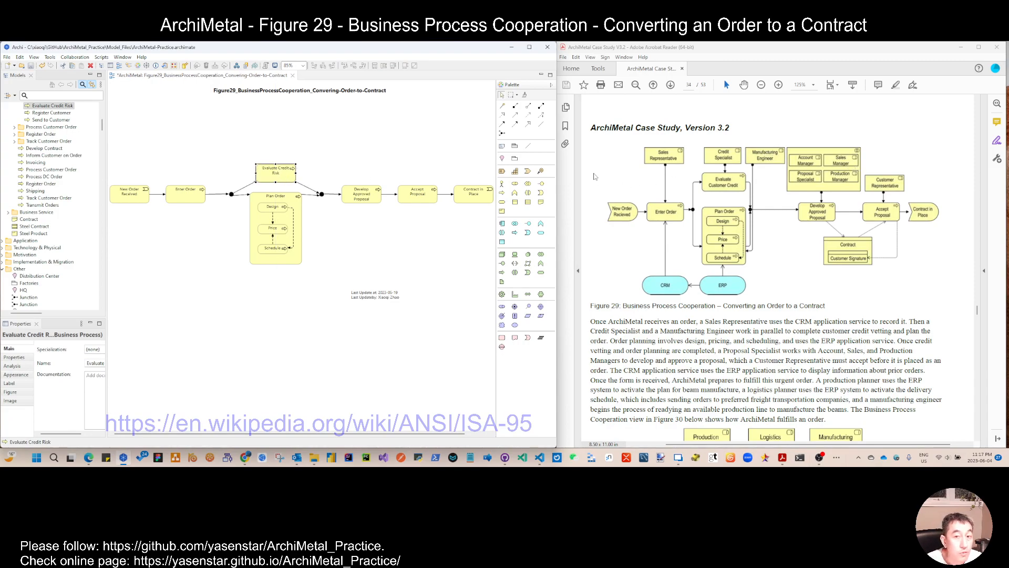
Step: Collapse the Convert Order to Contract folder in the model tree
{"action": "scroll", "coordinate": [61, 149], "scroll_direction": "up", "scroll_amount": 5}
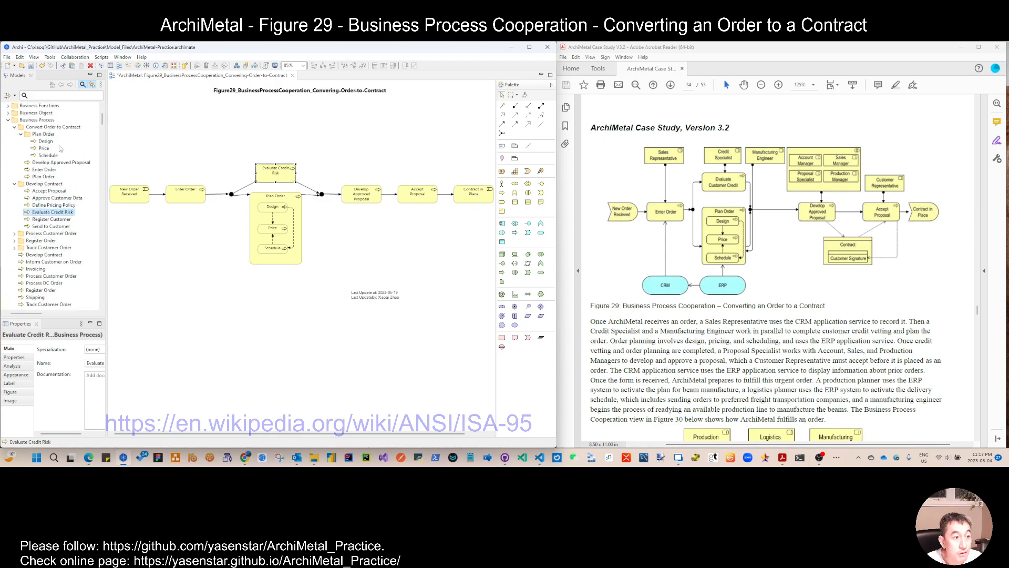
{"action": "left_click", "coordinate": [14, 127]}
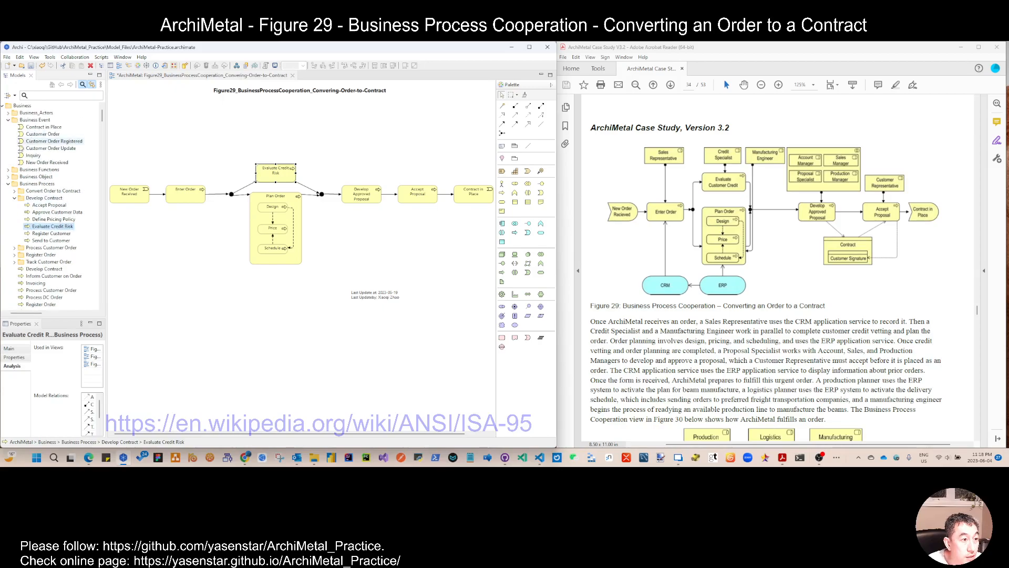
Step: Collapse the Business Event and Business Process folders in the model tree
{"action": "left_click", "coordinate": [9, 120]}
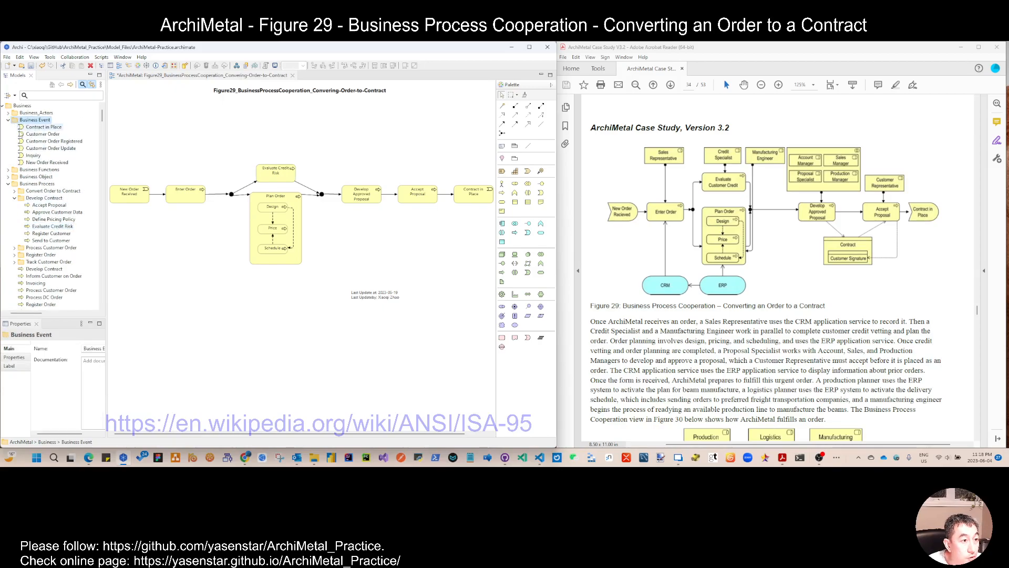
{"action": "left_click", "coordinate": [9, 120]}
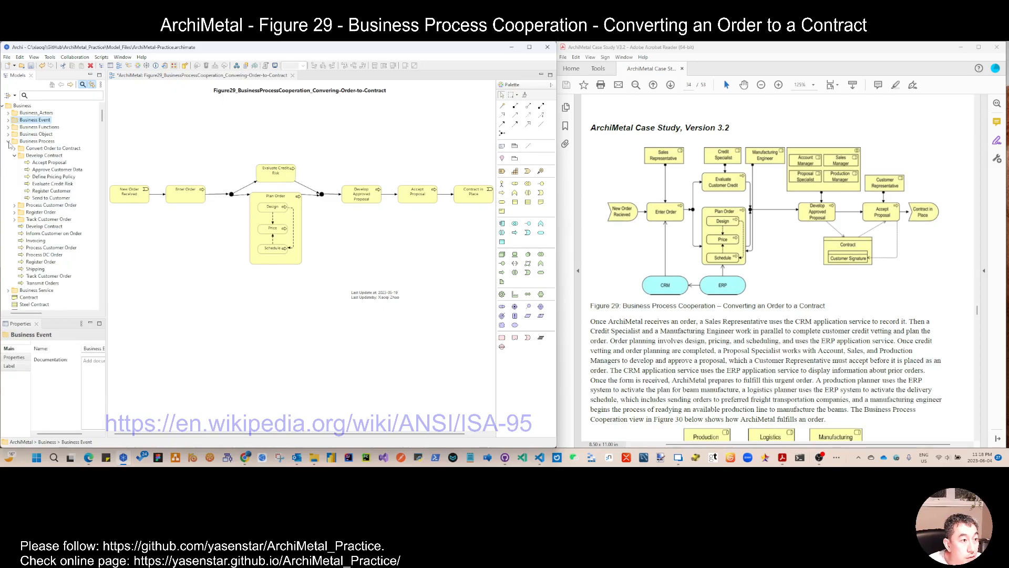
{"action": "left_click", "coordinate": [8, 142]}
Step: Create a new folder named Business Role inside the Business folder
{"action": "right_click", "coordinate": [25, 107]}
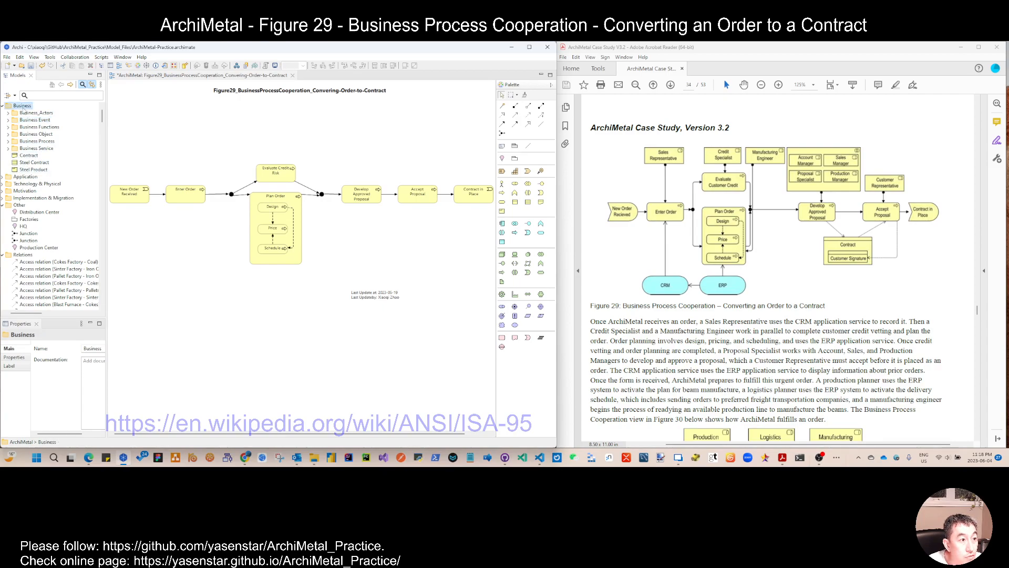
{"action": "mouse_move", "coordinate": [35, 115]}
{"action": "left_click", "coordinate": [274, 114]}
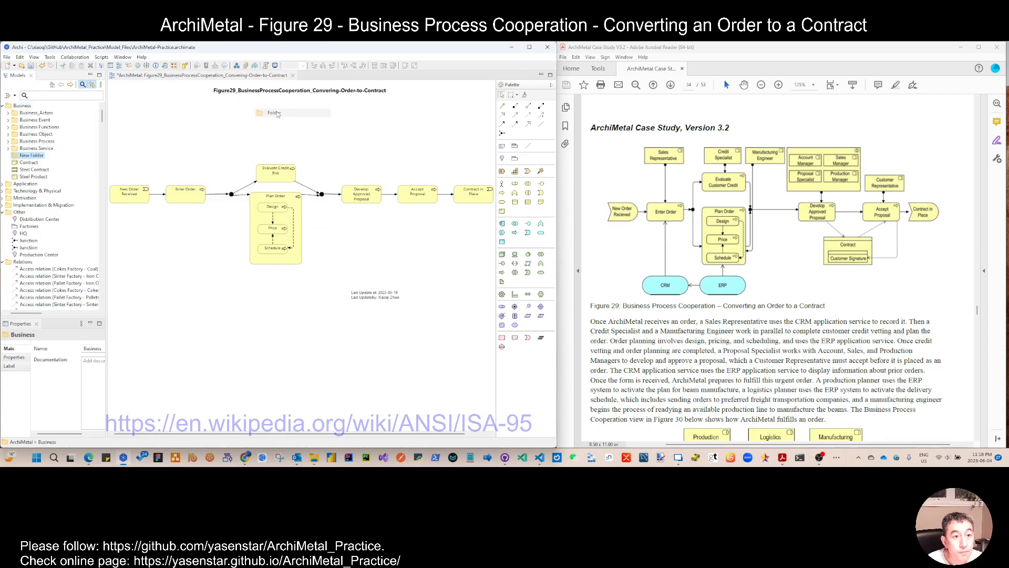
{"action": "type", "text": "Business R"}
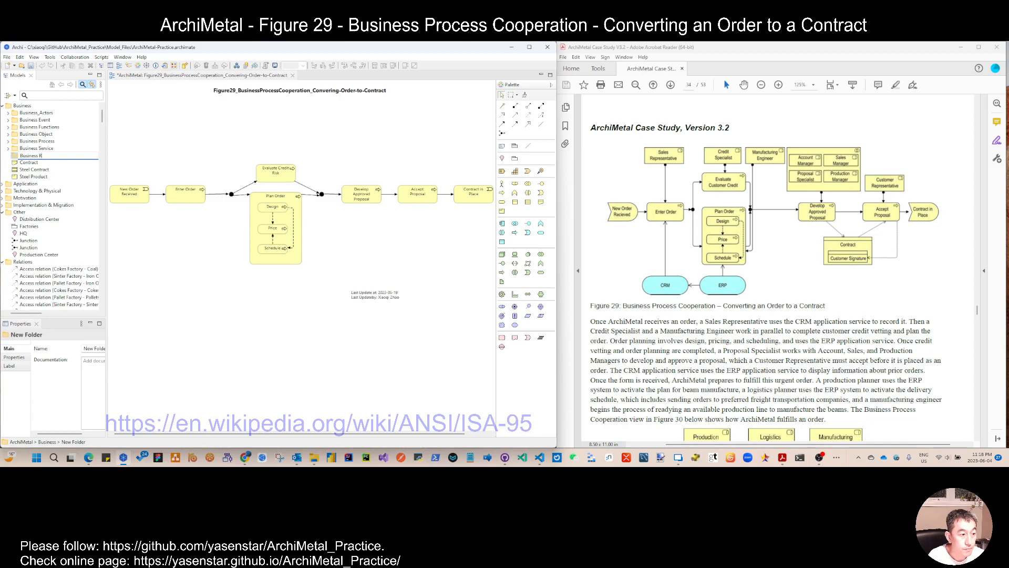
{"action": "type", "text": "ole"}
{"action": "key", "text": "Return"}
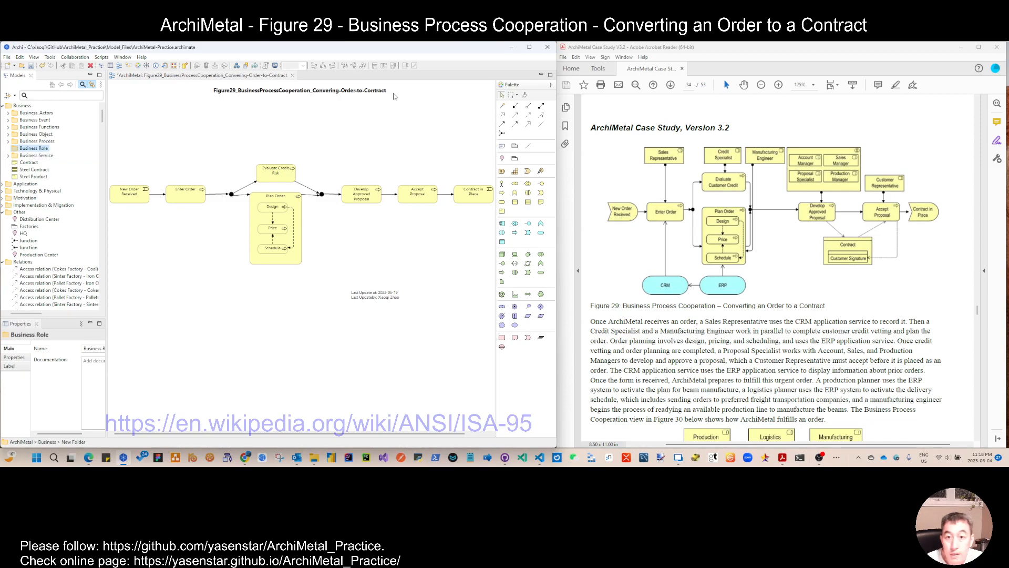
Step: Add a new business role named Sales Representative to the Business Role folder
{"action": "right_click", "coordinate": [47, 151]}
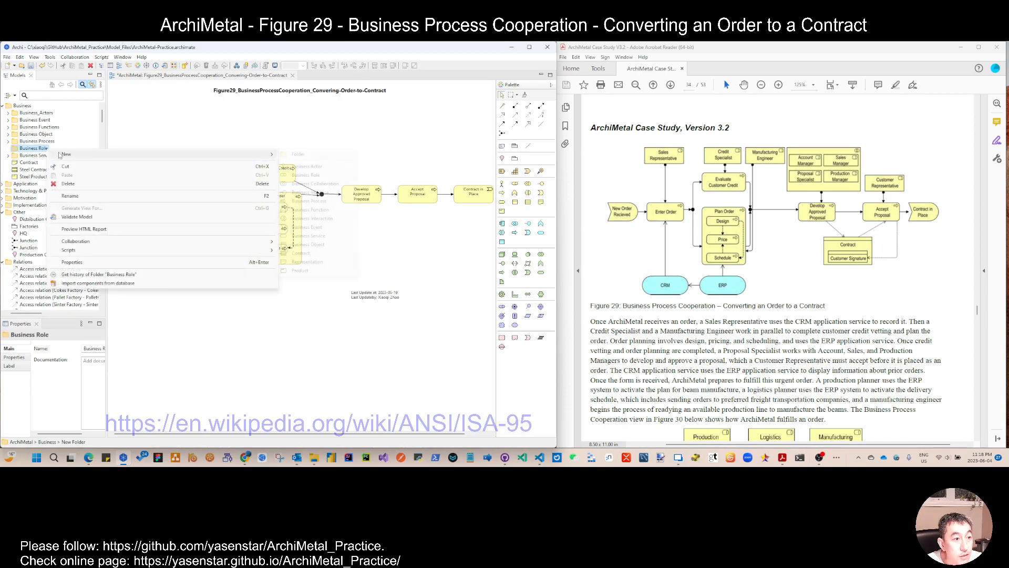
{"action": "mouse_move", "coordinate": [253, 154]}
{"action": "left_click", "coordinate": [314, 177]}
{"action": "type", "text": "Sales Re"}
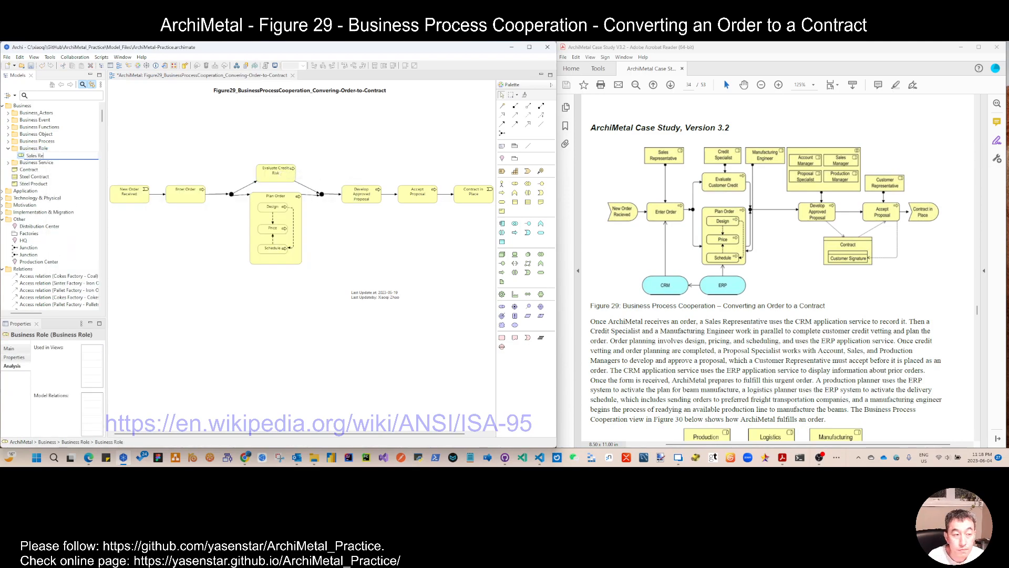
{"action": "type", "text": "presentative"}
{"action": "key", "text": "Return"}
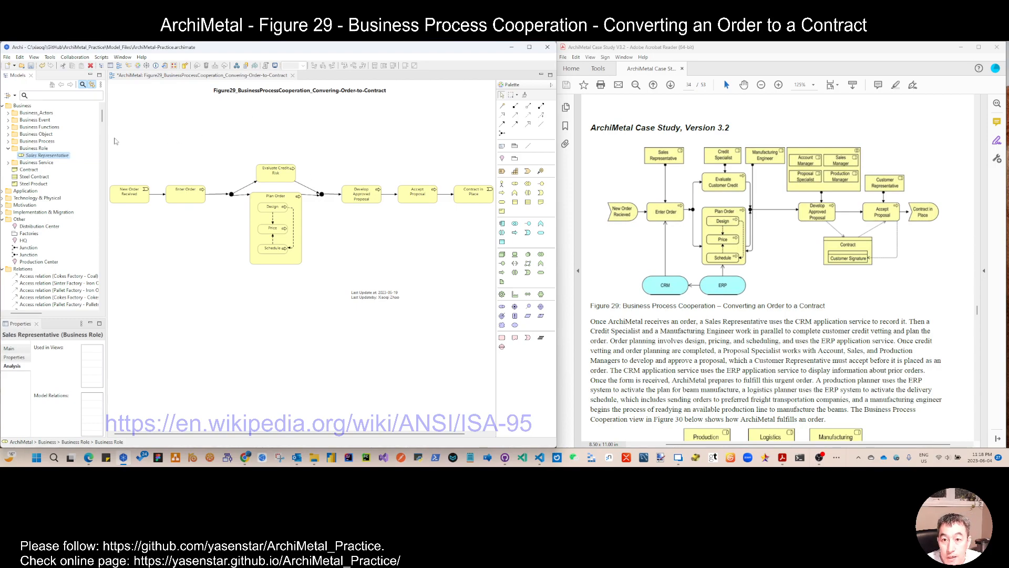
Step: Add a new business role named Credit Specialist to the Business Role folder
{"action": "right_click", "coordinate": [67, 154]}
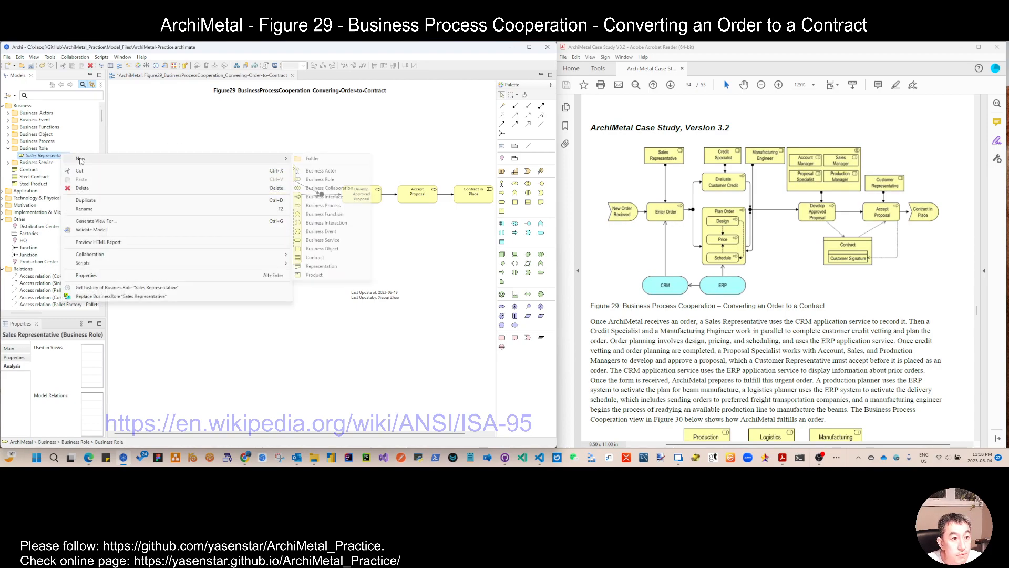
{"action": "left_click", "coordinate": [326, 181]}
{"action": "type", "text": "Credit Speci"}
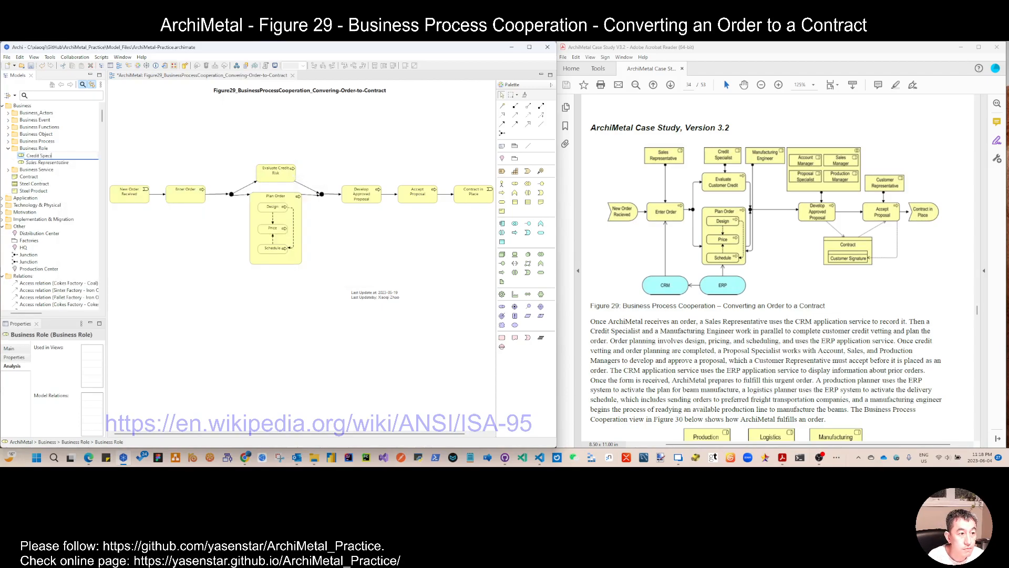
{"action": "key", "text": "Return"}
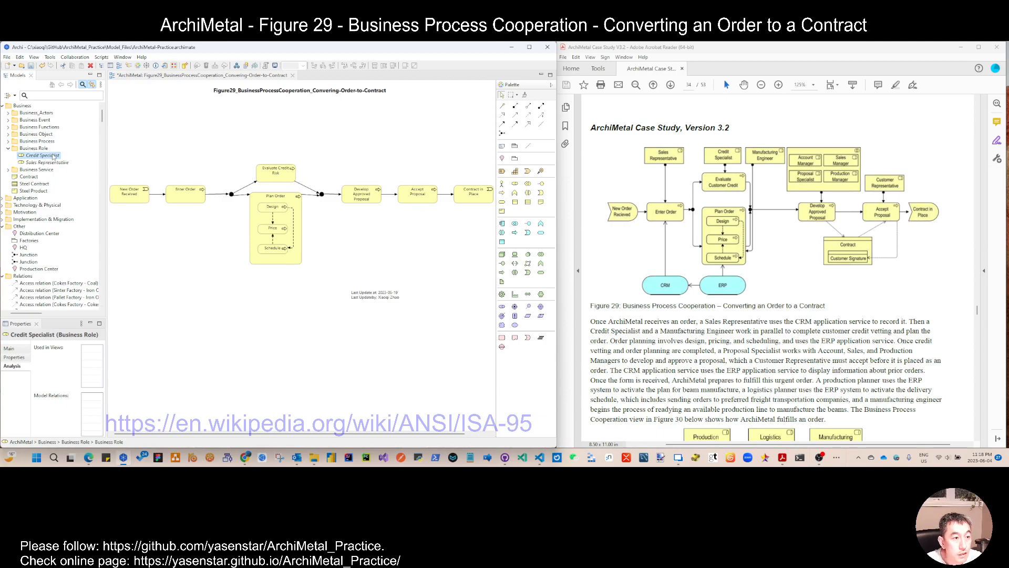
Step: Add a new business role named Manufacturing Engineer to the Business Role folder
{"action": "right_click", "coordinate": [52, 157]}
{"action": "left_click", "coordinate": [319, 184]}
{"action": "type", "text": "Manufacturing Ent"}
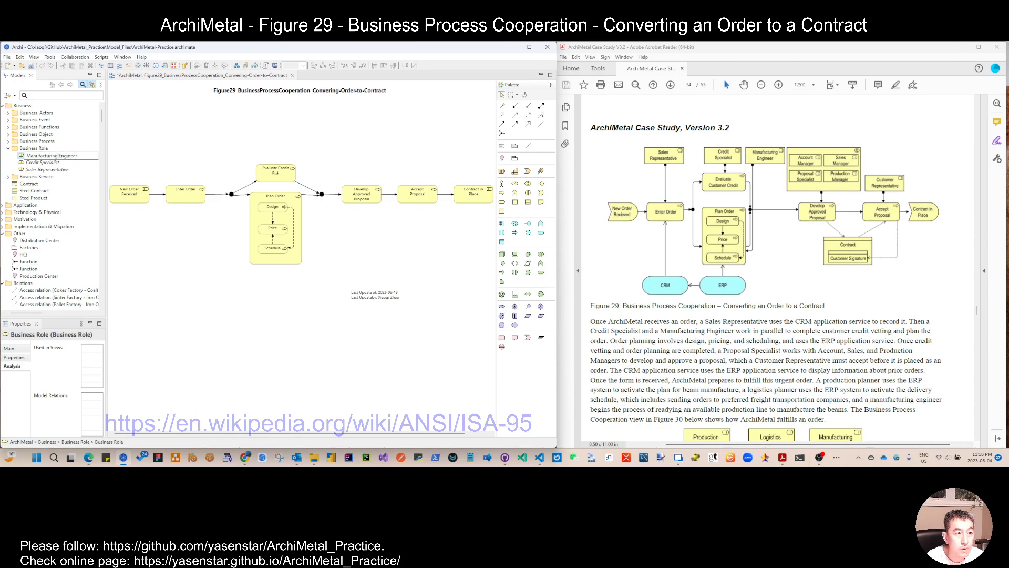
{"action": "key", "text": "Return"}
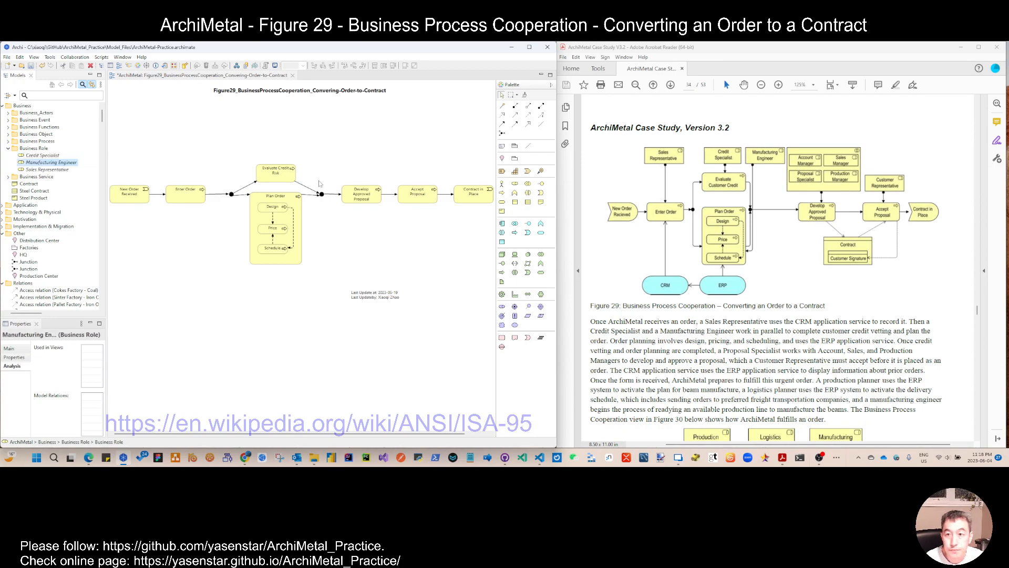
Step: Add a new business role named Customer Representative to the Business Role folder
{"action": "right_click", "coordinate": [45, 165]}
{"action": "mouse_move", "coordinate": [253, 167]}
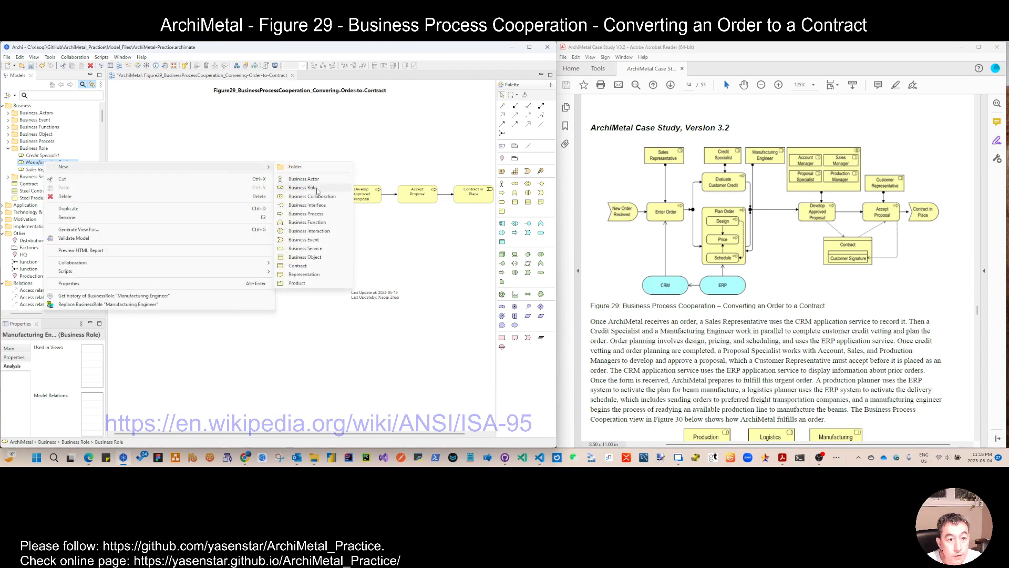
{"action": "left_click", "coordinate": [302, 188]}
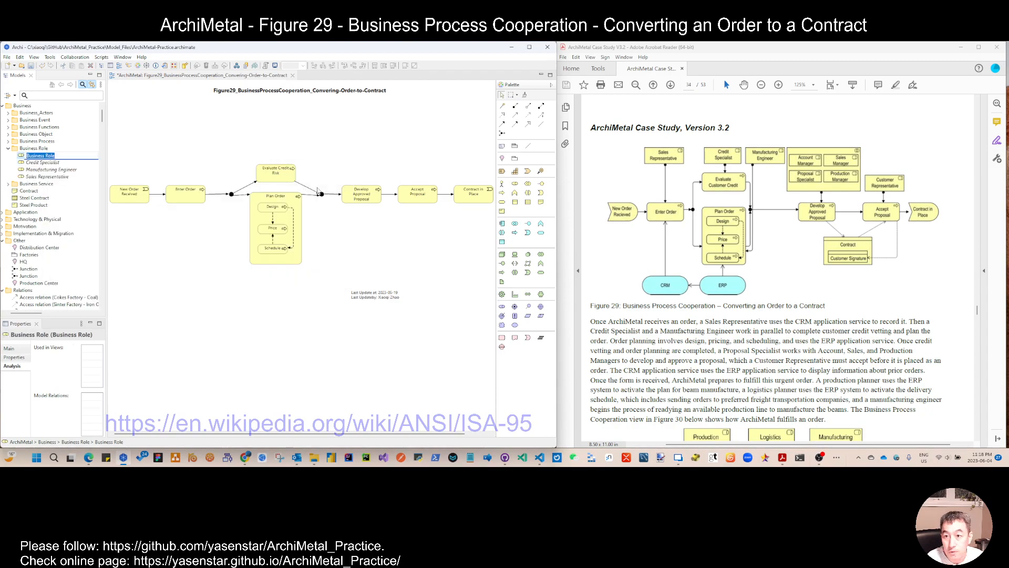
{"action": "type", "text": "Customer Representative"}
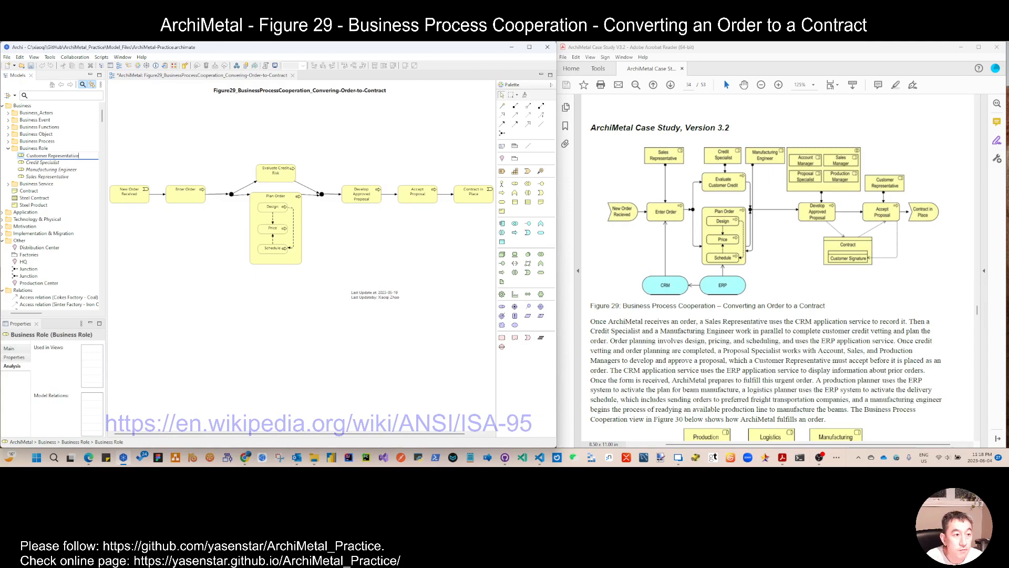
{"action": "key", "text": "Return"}
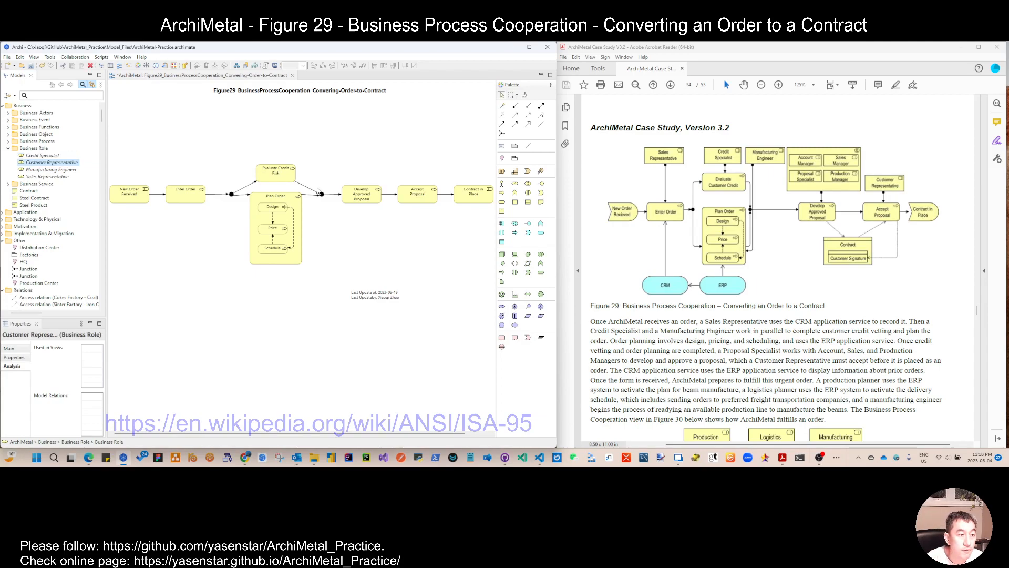
Step: Place the four new business roles onto the view below the process diagram
{"action": "left_click", "coordinate": [43, 156]}
{"action": "left_click", "coordinate": [47, 177], "text": "shift"}
{"action": "left_click_drag", "start_coordinate": [47, 177], "coordinate": [229, 331]}
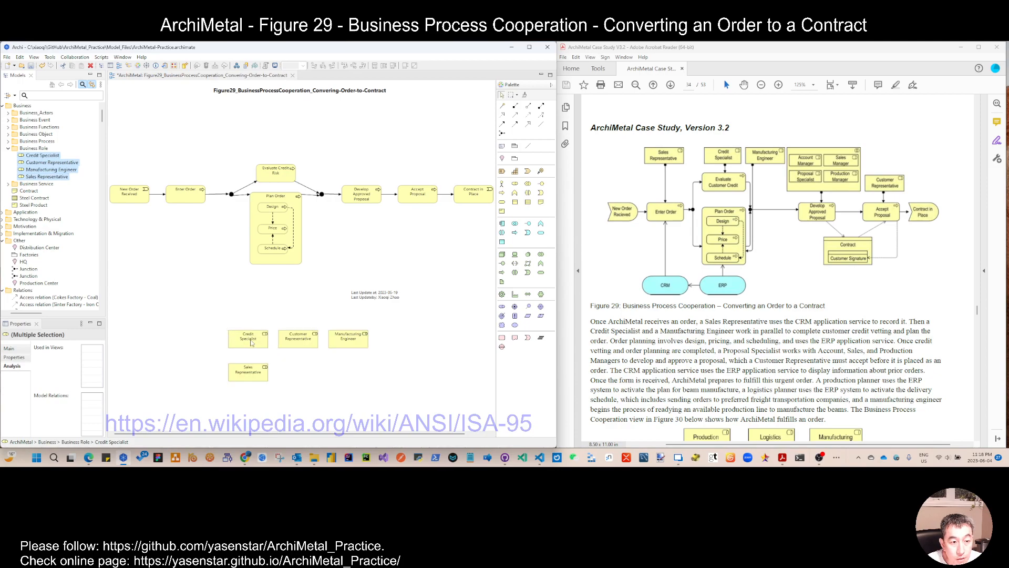
Step: Move Sales Representative above Enter Order and connect it to Enter Order with an assignment relation
{"action": "left_click_drag", "start_coordinate": [257, 377], "coordinate": [194, 125]}
{"action": "left_click", "coordinate": [540, 107]}
{"action": "left_click", "coordinate": [190, 133]}
{"action": "left_click", "coordinate": [189, 193]}
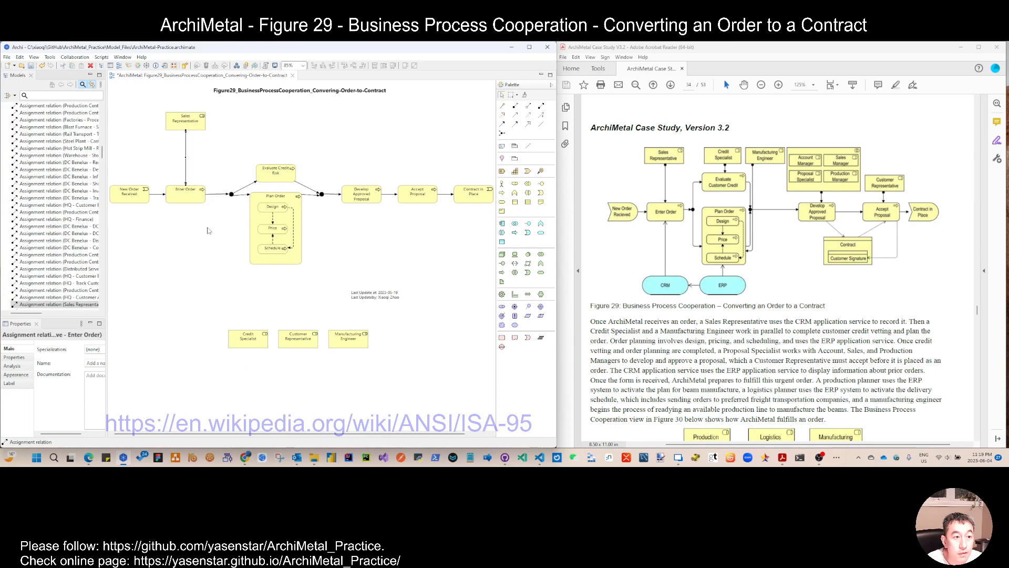
Step: Move Credit Specialist above Evaluate Credit Risk and connect them with an assignment relation
{"action": "left_click_drag", "start_coordinate": [246, 339], "coordinate": [271, 123]}
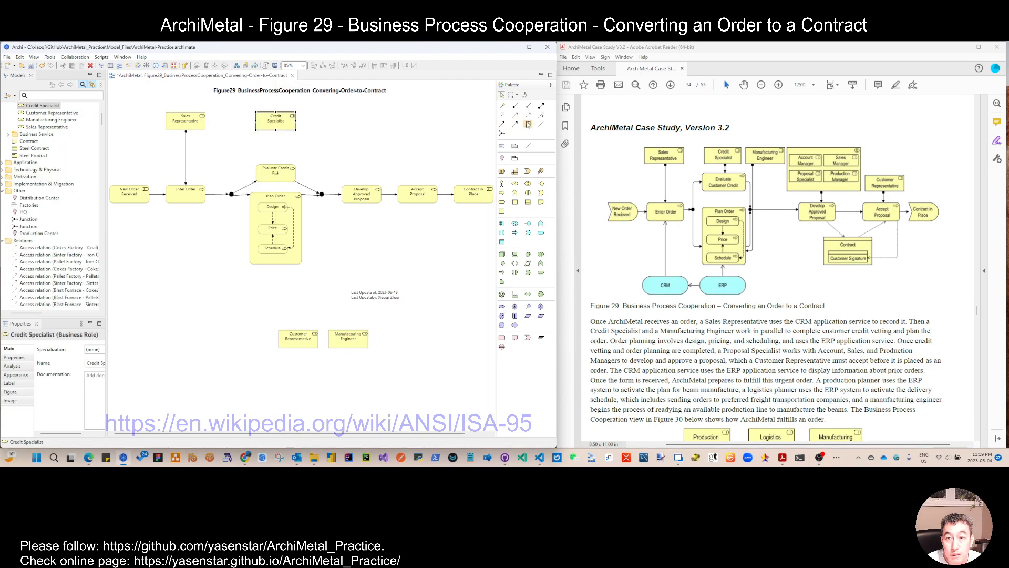
{"action": "left_click", "coordinate": [541, 105]}
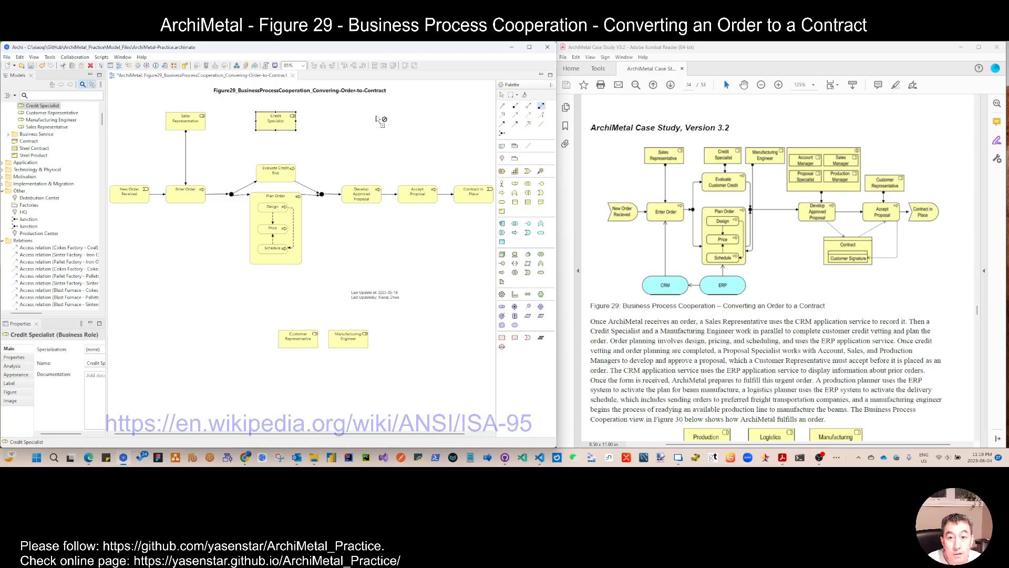
{"action": "left_click", "coordinate": [277, 125]}
{"action": "left_click", "coordinate": [278, 178]}
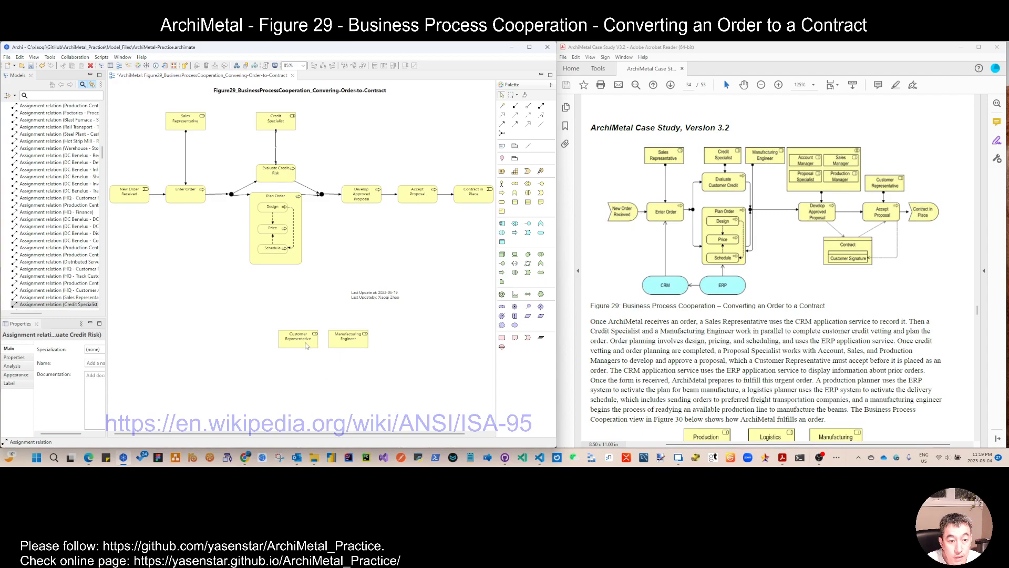
Step: Move Manufacturing Engineer to the left of Plan Order and connect them with an assignment relation
{"action": "left_click_drag", "start_coordinate": [358, 344], "coordinate": [220, 238]}
{"action": "left_click", "coordinate": [541, 105]}
{"action": "left_click", "coordinate": [221, 237]}
{"action": "left_click", "coordinate": [252, 235]}
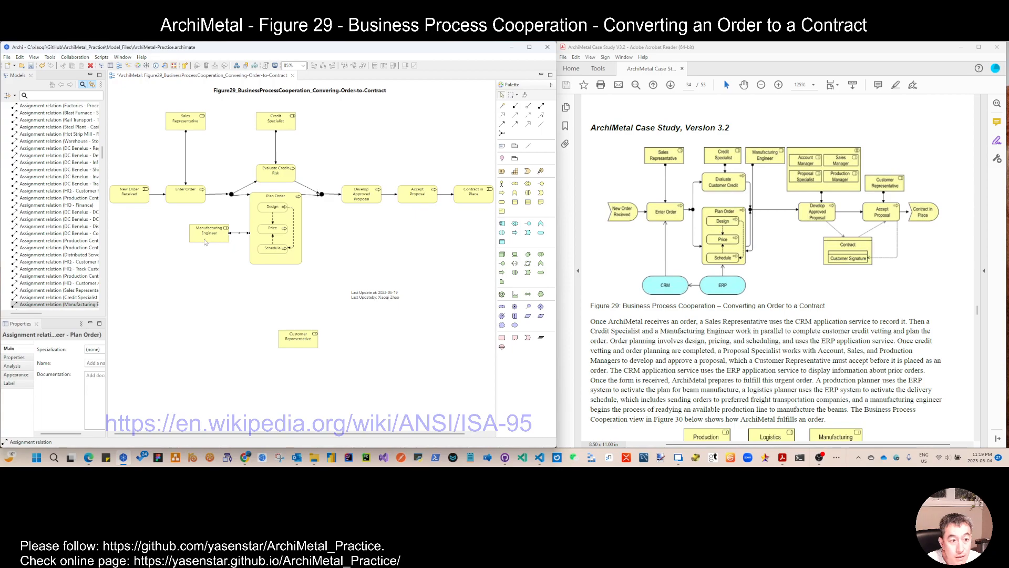
{"action": "left_click", "coordinate": [219, 280]}
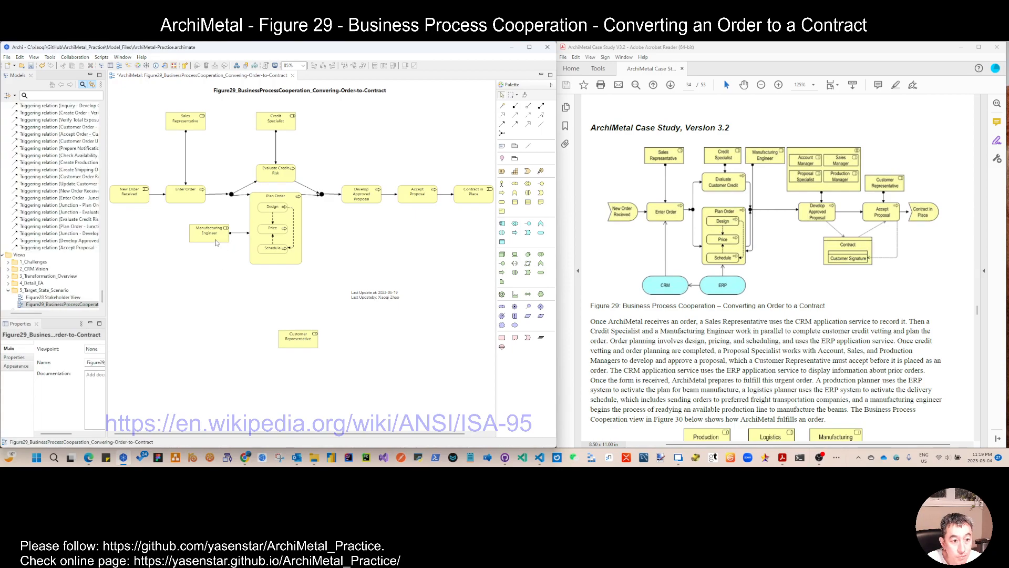
{"action": "left_click", "coordinate": [216, 240]}
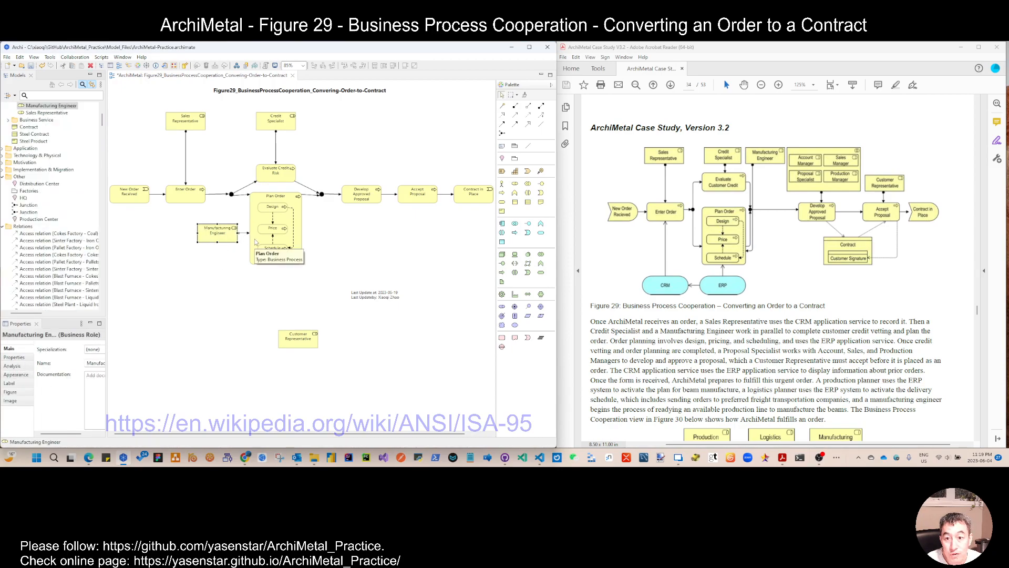
Step: Move Customer Representative above Accept Proposal and connect them with an assignment relation
{"action": "left_click_drag", "start_coordinate": [301, 340], "coordinate": [421, 161]}
{"action": "left_click", "coordinate": [541, 105]}
{"action": "left_click", "coordinate": [418, 160]}
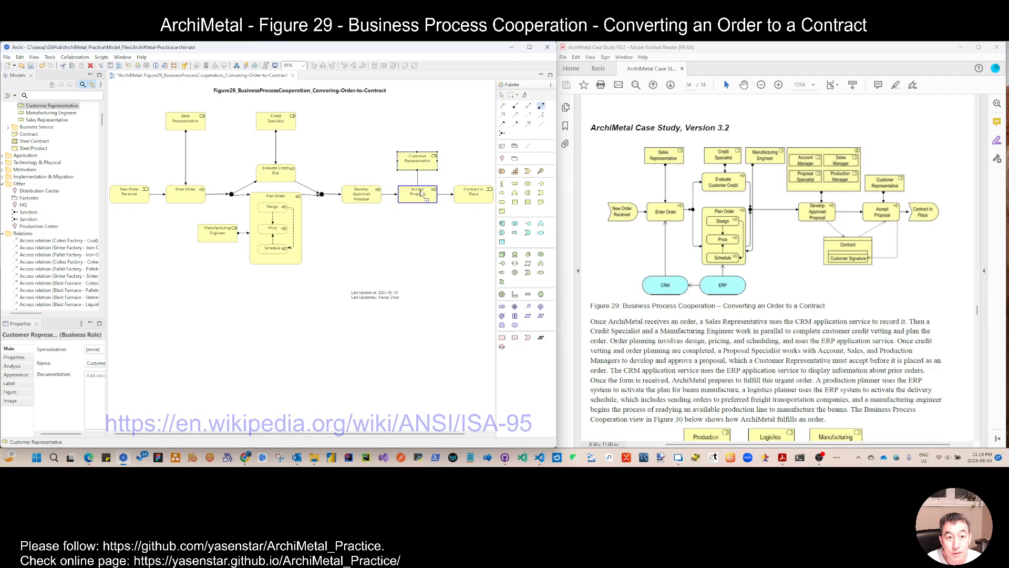
{"action": "left_click", "coordinate": [418, 193]}
Step: Shift Customer Representative, Accept Proposal and Contract in Place together slightly to the right
{"action": "left_click_drag", "start_coordinate": [421, 125], "coordinate": [495, 221]}
{"action": "left_click_drag", "start_coordinate": [428, 195], "coordinate": [458, 196]}
{"action": "left_click", "coordinate": [423, 234]}
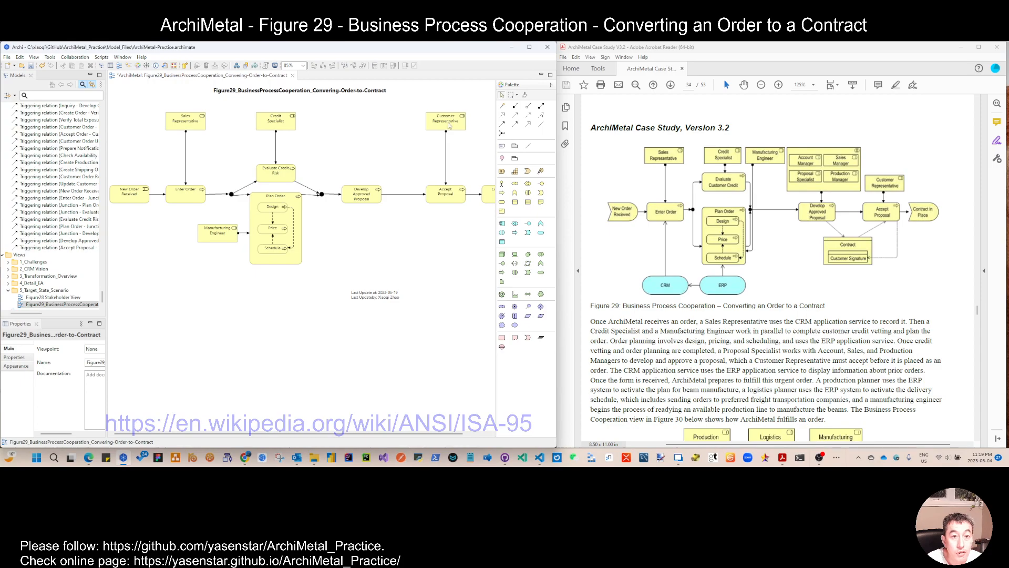
Step: Add a new business role named Account Manager to the Business Role folder
{"action": "left_click", "coordinate": [434, 128]}
{"action": "scroll", "coordinate": [51, 158], "scroll_direction": "up", "scroll_amount": 3}
{"action": "left_click", "coordinate": [31, 156]}
{"action": "right_click", "coordinate": [36, 156]}
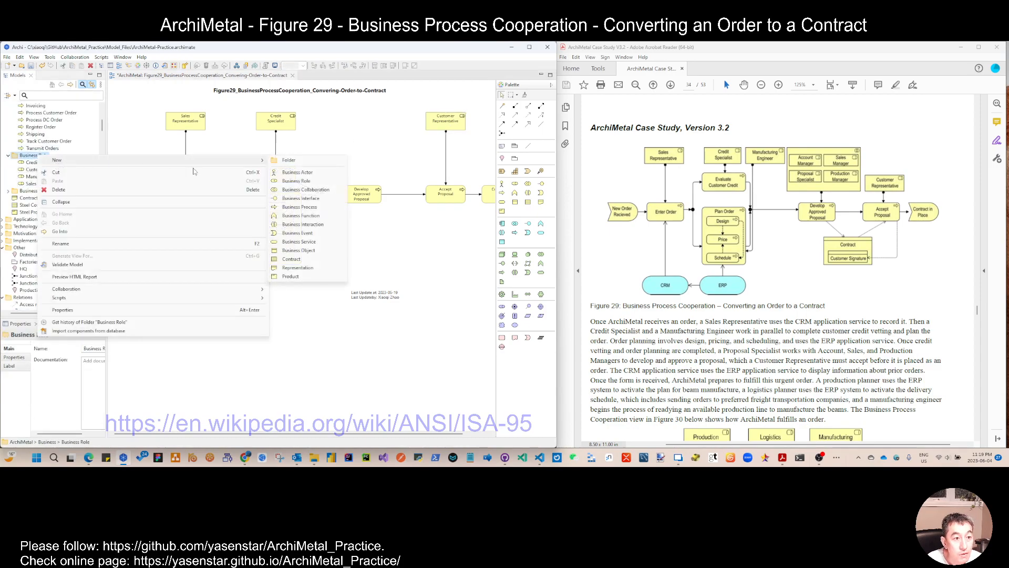
{"action": "left_click", "coordinate": [297, 181]}
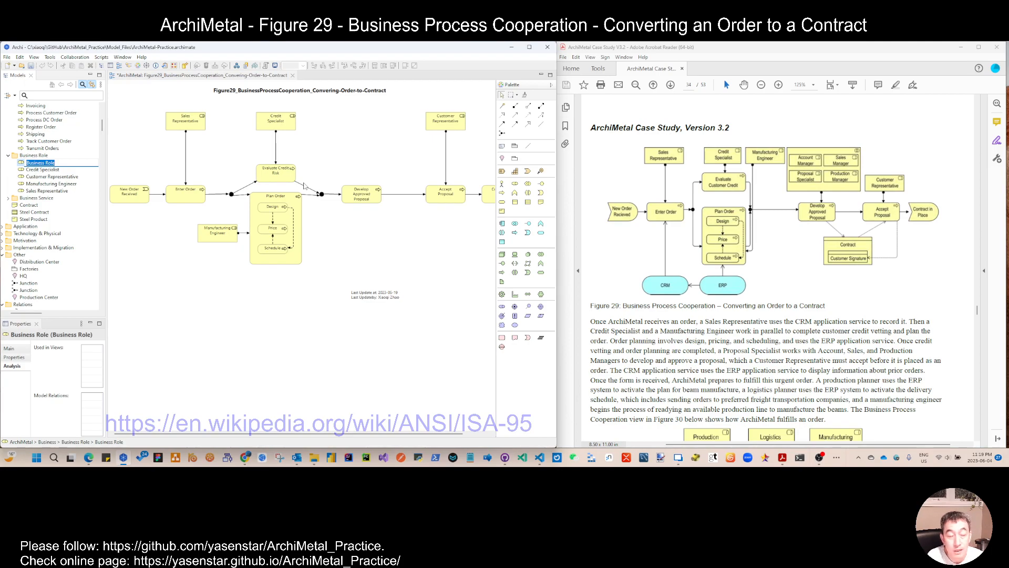
{"action": "type", "text": "Account Manager"}
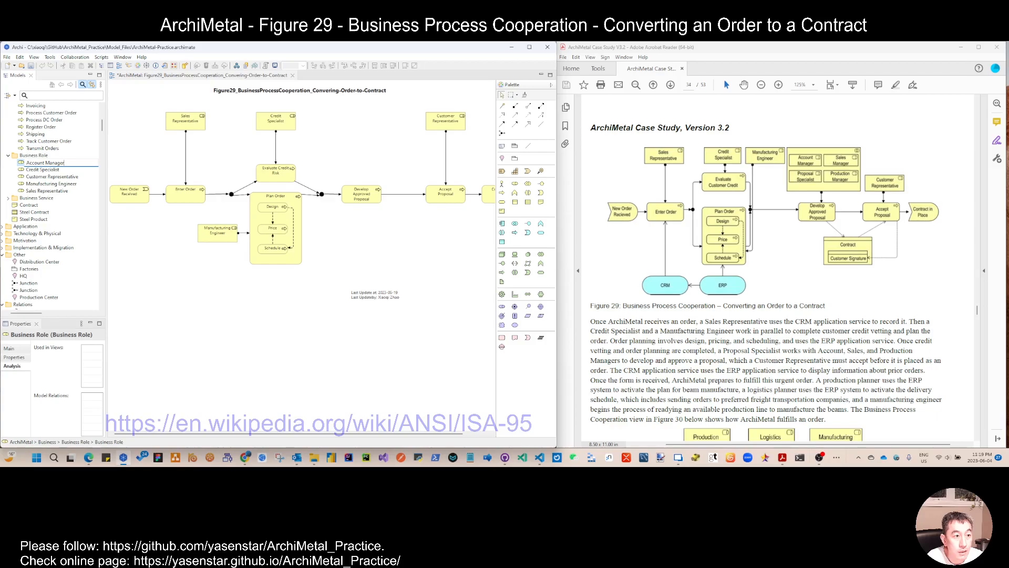
{"action": "key", "text": "Return"}
Step: Add a new business role named Sales Manager to the Business Role folder
{"action": "right_click", "coordinate": [33, 156]}
{"action": "mouse_move", "coordinate": [116, 157]}
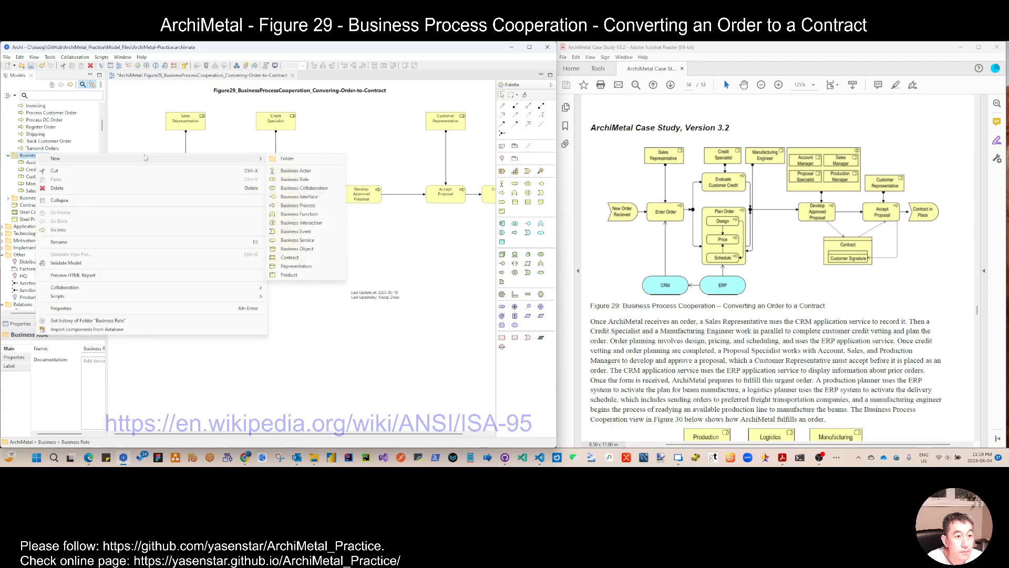
{"action": "left_click", "coordinate": [297, 180]}
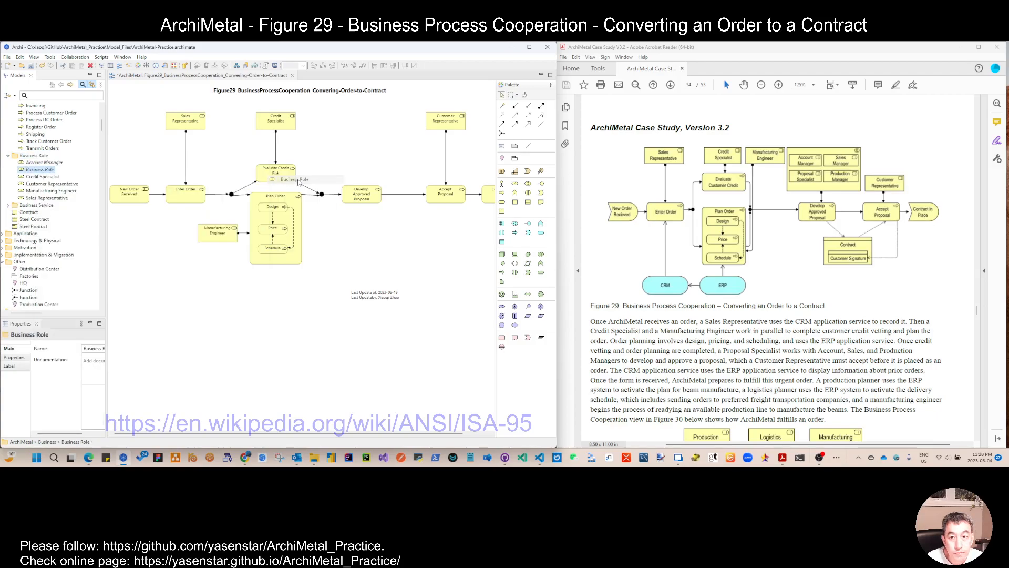
{"action": "type", "text": "Sal"}
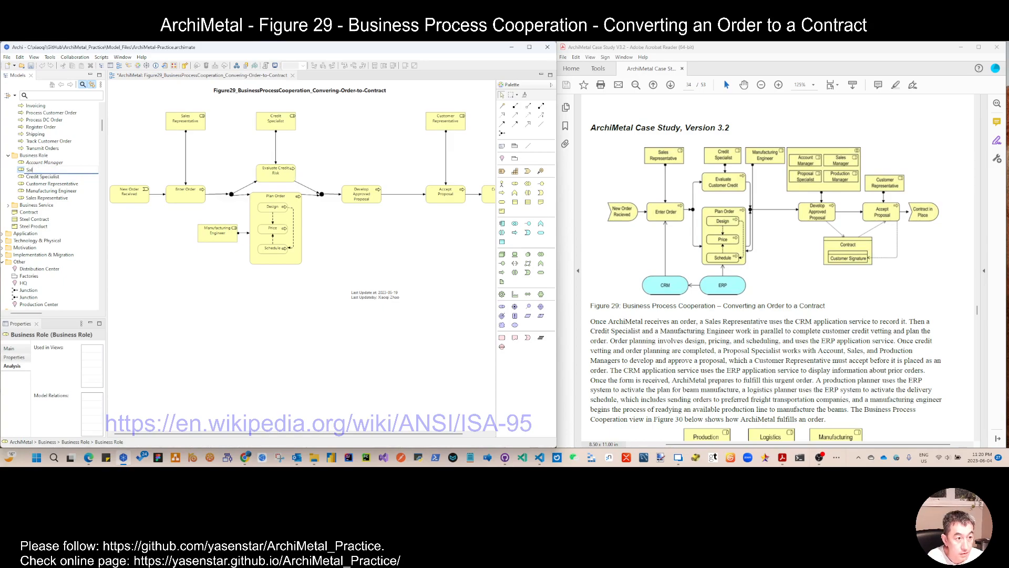
{"action": "type", "text": "es Manager"}
{"action": "key", "text": "Return"}
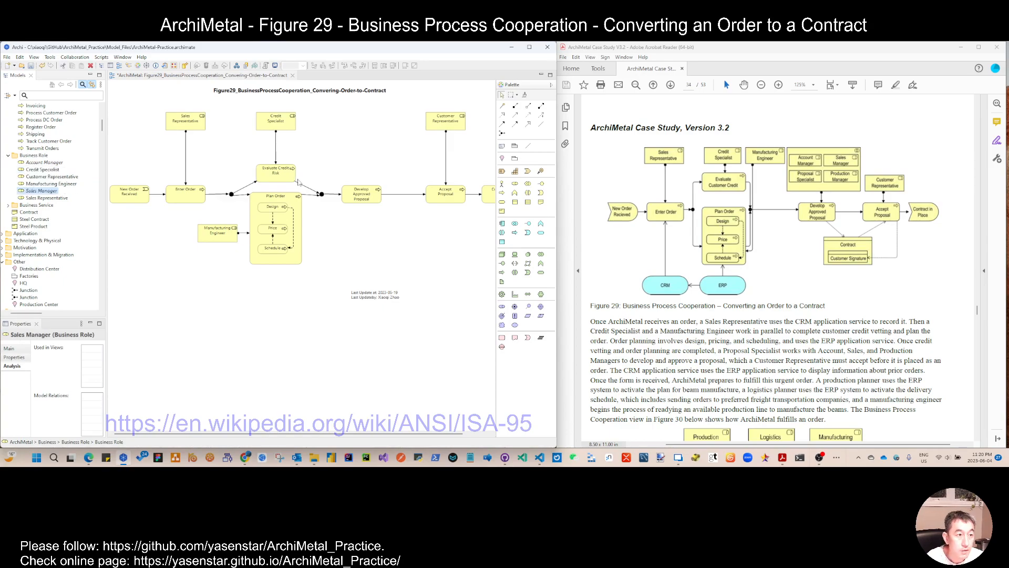
Step: Add a new business role named Proposal Specialist to the Business Role folder
{"action": "right_click", "coordinate": [54, 191]}
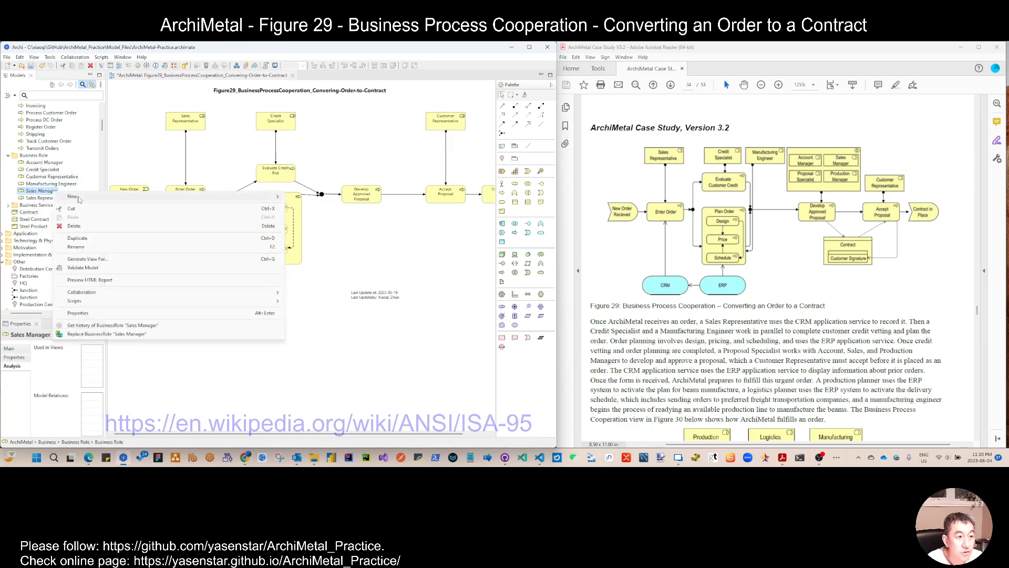
{"action": "mouse_move", "coordinate": [252, 197]}
{"action": "left_click", "coordinate": [310, 219]}
{"action": "type", "text": "Proposal"}
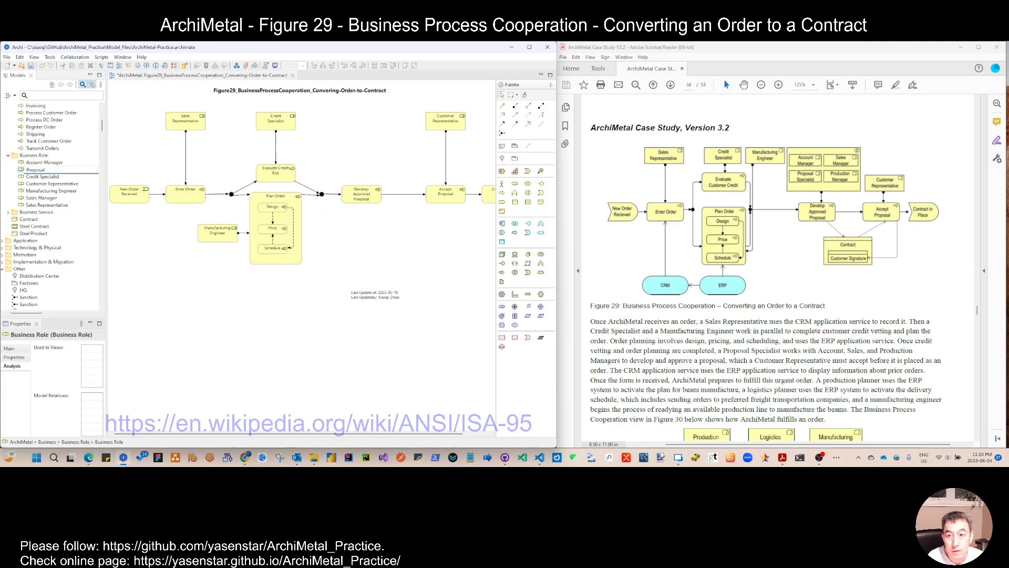
{"action": "type", "text": " Specialist"}
{"action": "key", "text": "Return"}
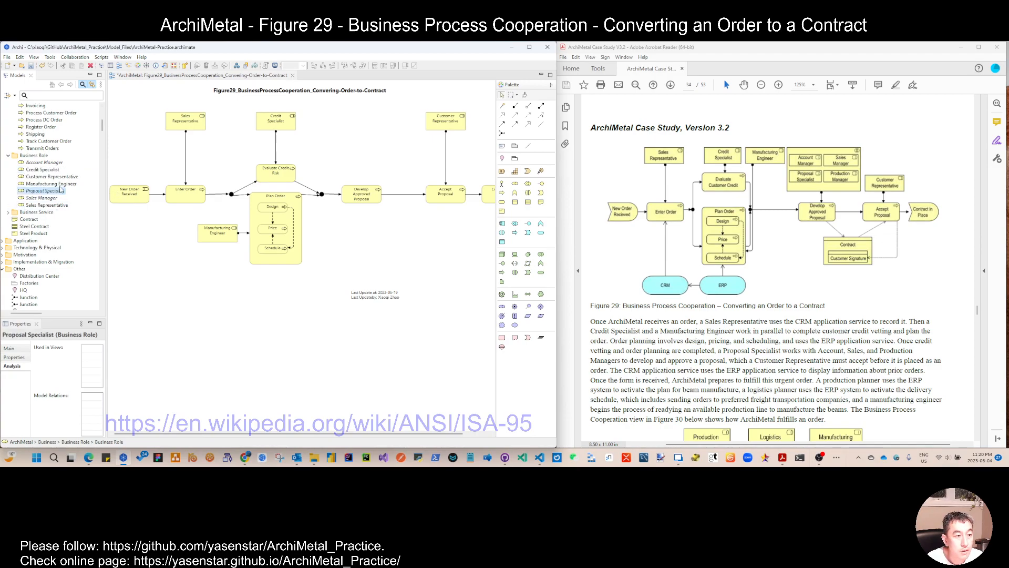
Step: Add a new business role named Production Manager to the Business Role folder
{"action": "right_click", "coordinate": [59, 193]}
{"action": "mouse_move", "coordinate": [252, 198]}
{"action": "left_click", "coordinate": [317, 215]}
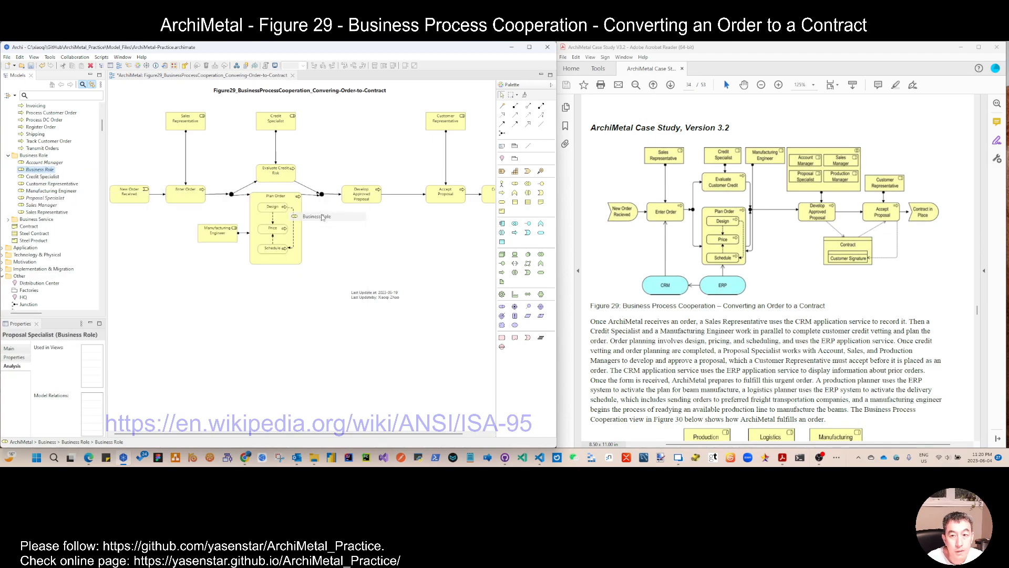
{"action": "type", "text": "Prod"}
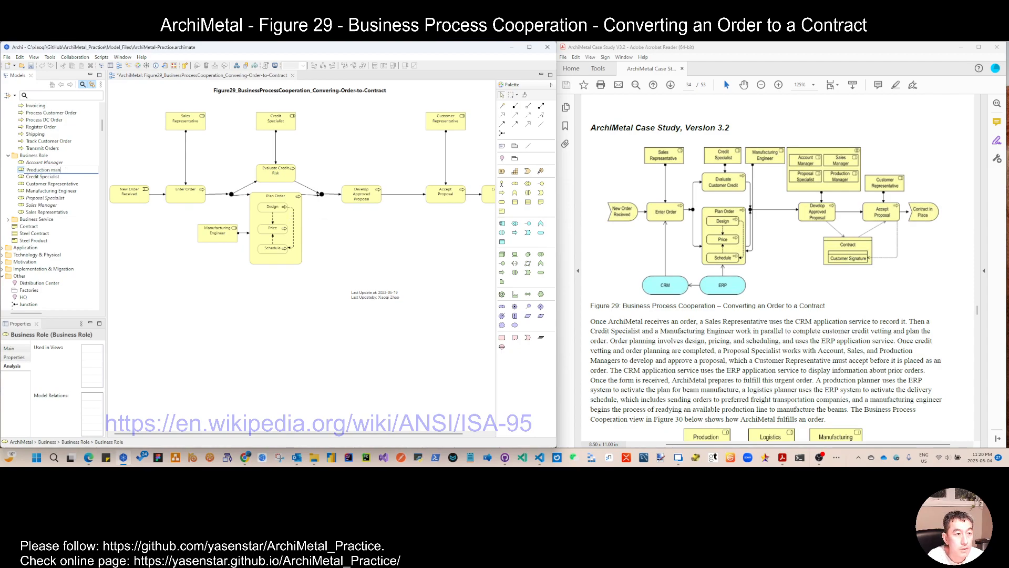
{"action": "type", "text": "uction Manager"}
{"action": "key", "text": "Return"}
Step: Place Account Manager, Production Manager, Proposal Specialist and Sales Manager on the view below the process diagram
{"action": "left_click", "coordinate": [47, 162]}
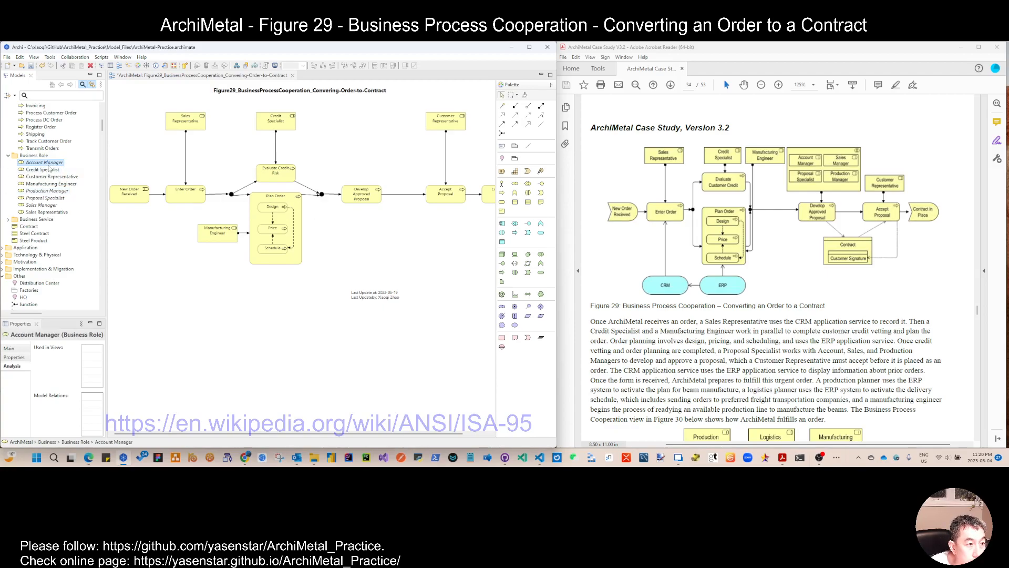
{"action": "left_click", "coordinate": [47, 190], "text": "ctrl"}
{"action": "left_click", "coordinate": [45, 198], "text": "ctrl"}
{"action": "left_click", "coordinate": [41, 205], "text": "ctrl"}
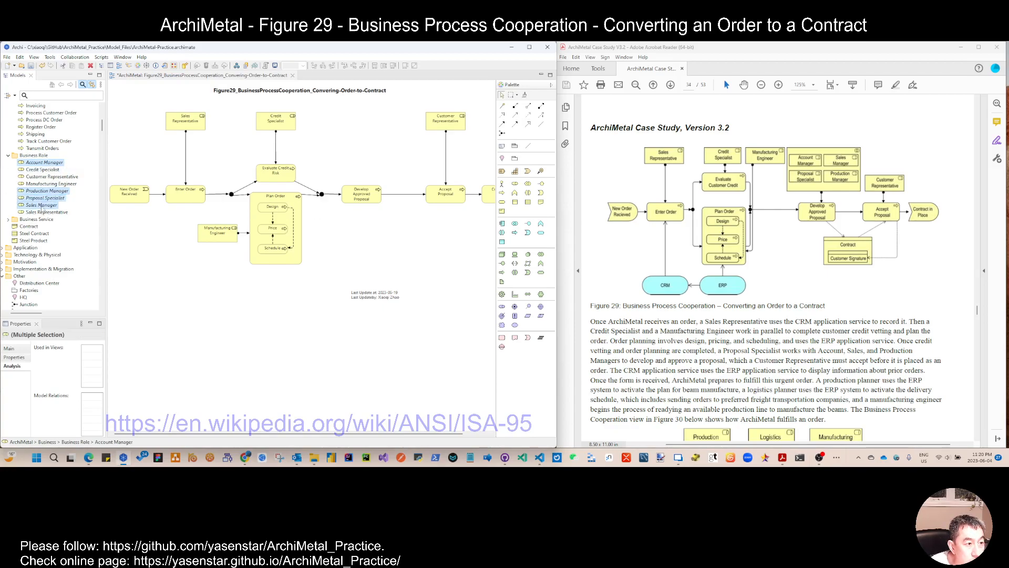
{"action": "left_click_drag", "start_coordinate": [49, 206], "coordinate": [213, 311]}
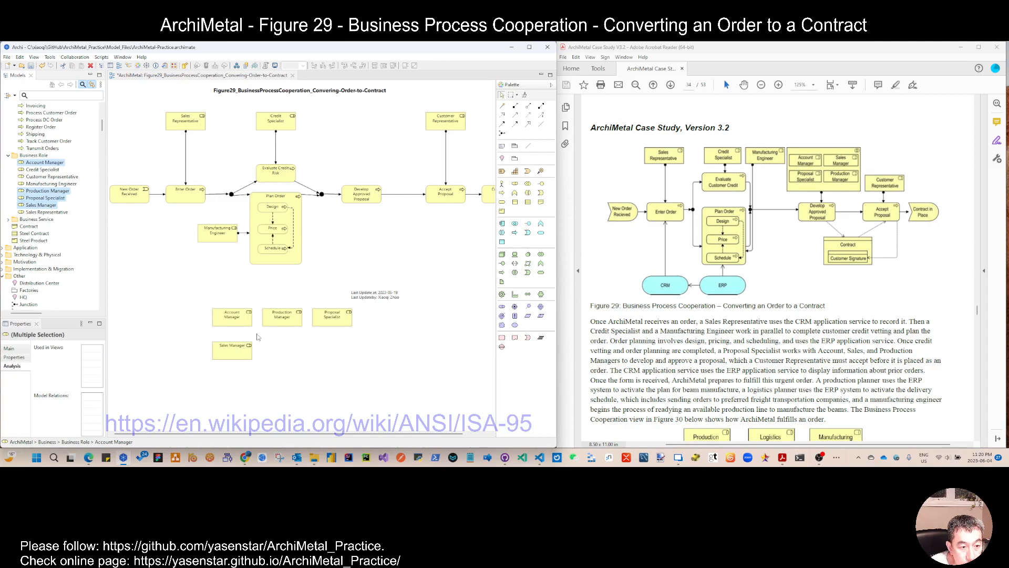
Step: Arrange the four roles into a two-by-two grid
{"action": "left_click", "coordinate": [238, 347]}
{"action": "left_click_drag", "start_coordinate": [283, 319], "coordinate": [239, 346]}
{"action": "left_click_drag", "start_coordinate": [239, 345], "coordinate": [274, 336]}
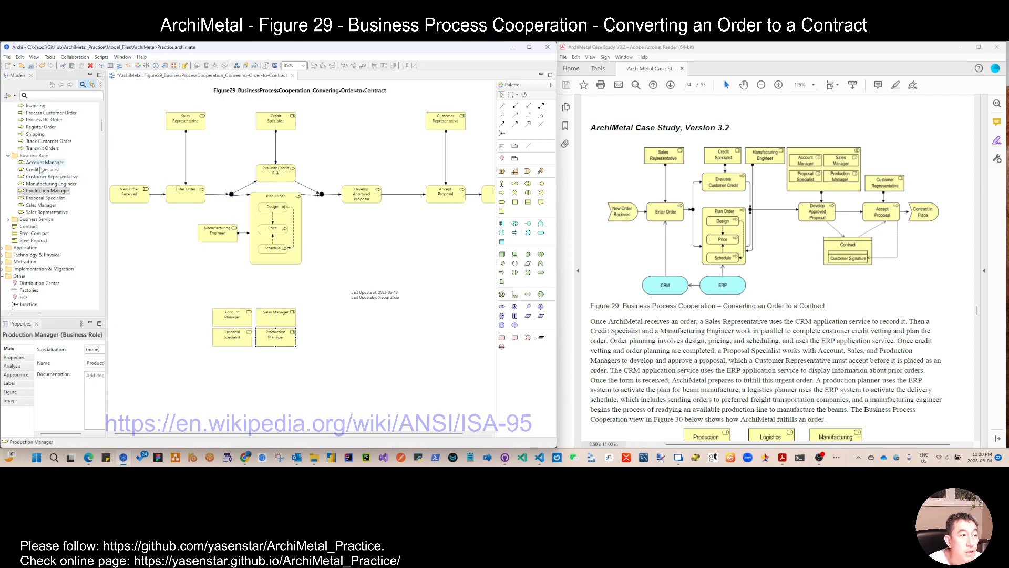
Step: Add a business collaboration named Internal Teams to the view beside the roles
{"action": "left_click", "coordinate": [527, 185]}
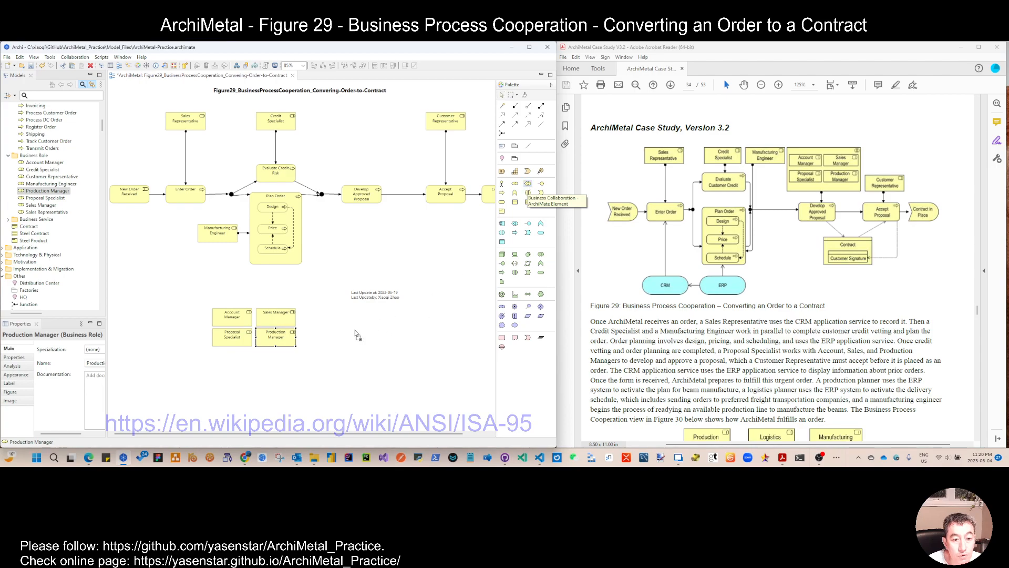
{"action": "left_click", "coordinate": [354, 330]}
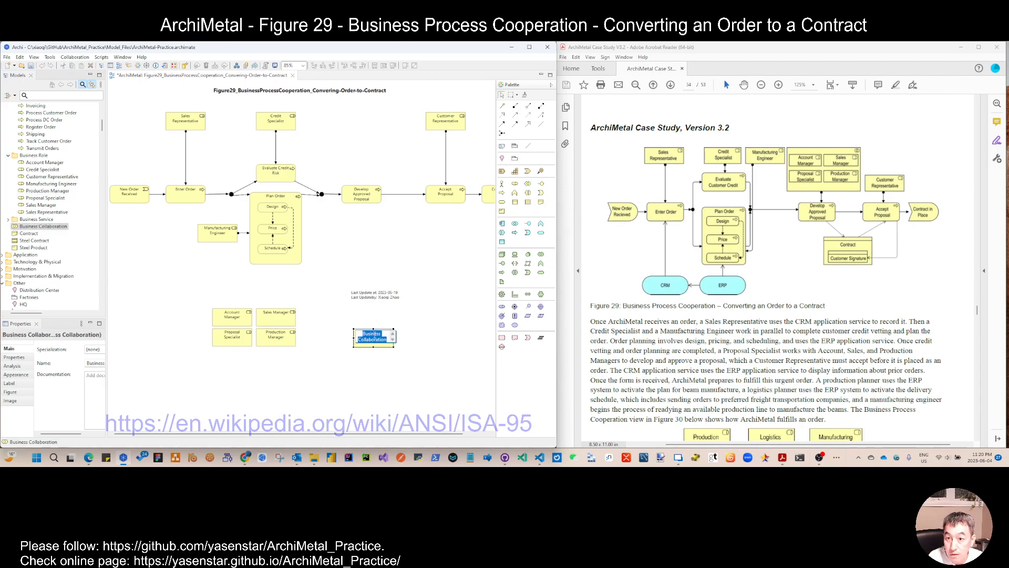
{"action": "key", "text": "BackSpace"}
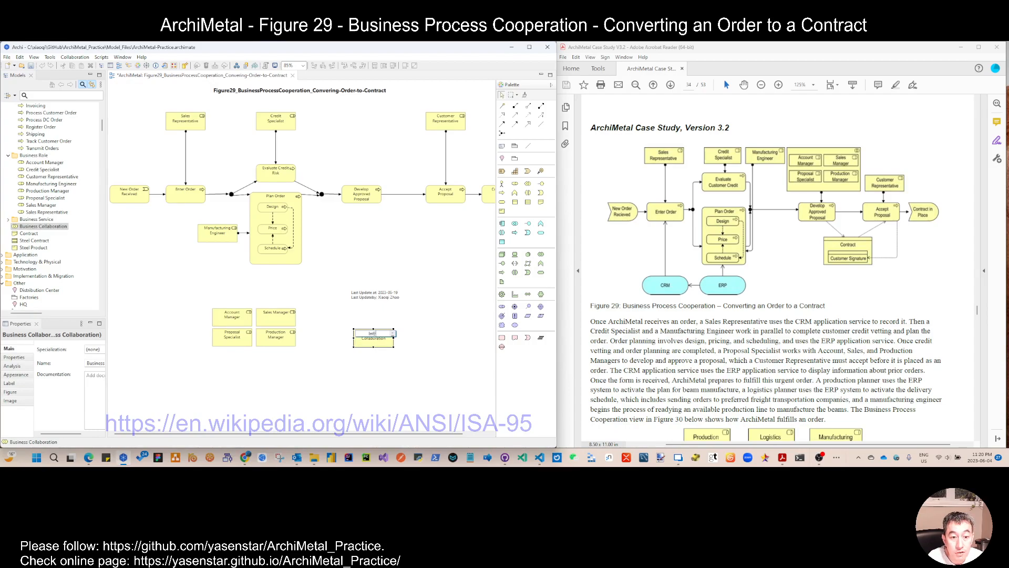
{"action": "type", "text": "Internal Teams"}
{"action": "key", "text": "Return"}
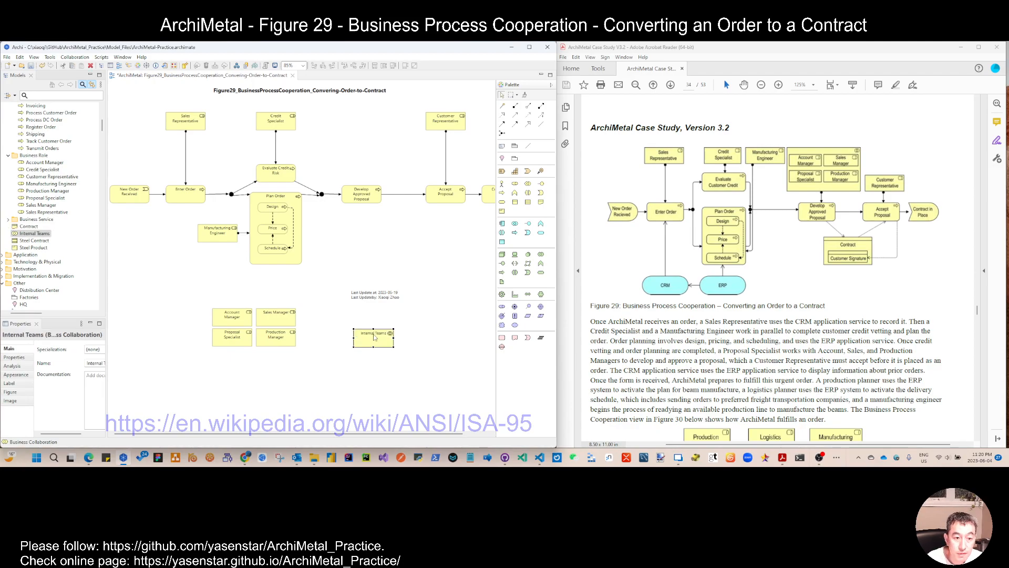
Step: Enlarge Internal Teams and nest the four roles inside it, accepting the aggregation relationships
{"action": "left_click_drag", "start_coordinate": [393, 347], "coordinate": [450, 379]}
{"action": "left_click_drag", "start_coordinate": [189, 299], "coordinate": [312, 355]}
{"action": "left_click_drag", "start_coordinate": [245, 318], "coordinate": [383, 342]}
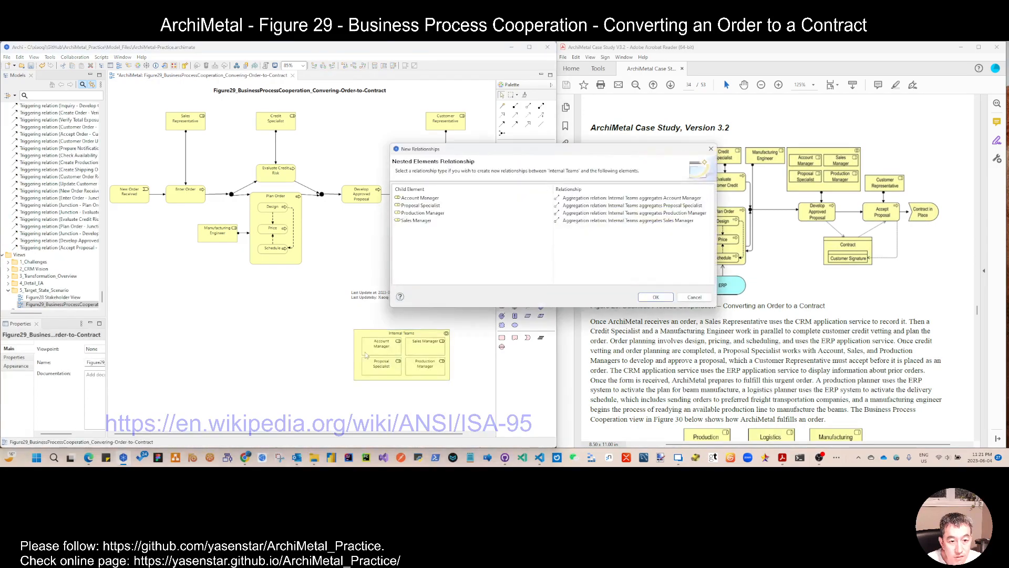
{"action": "left_click", "coordinate": [661, 305]}
Step: Move Internal Teams above Develop Approved Proposal and connect them with an assignment relation
{"action": "left_click_drag", "start_coordinate": [377, 334], "coordinate": [338, 114]}
{"action": "left_click", "coordinate": [541, 106]}
{"action": "left_click", "coordinate": [373, 158]}
{"action": "left_click", "coordinate": [369, 191]}
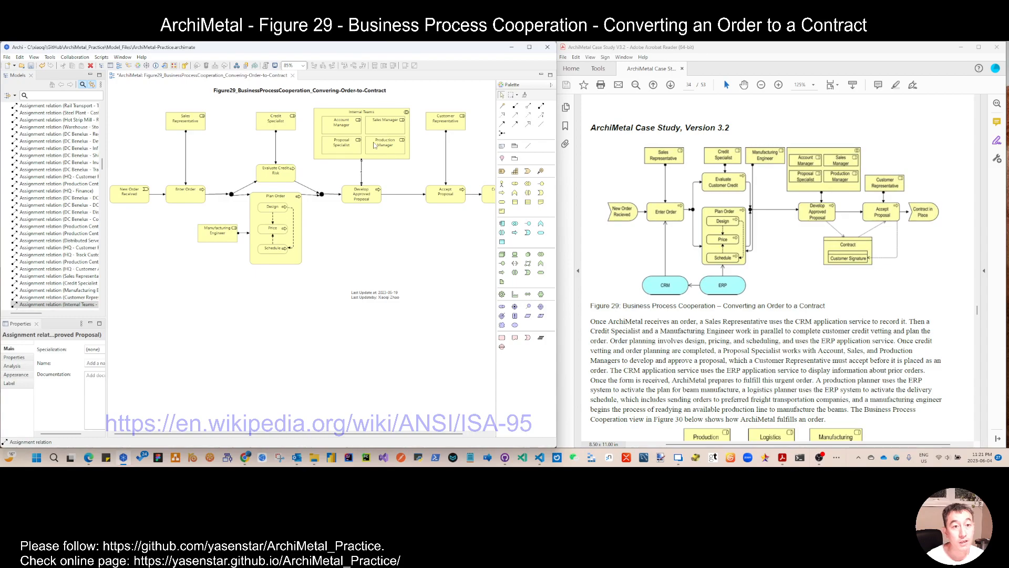
{"action": "left_click", "coordinate": [316, 137]}
{"action": "left_click_drag", "start_coordinate": [314, 134], "coordinate": [317, 137]}
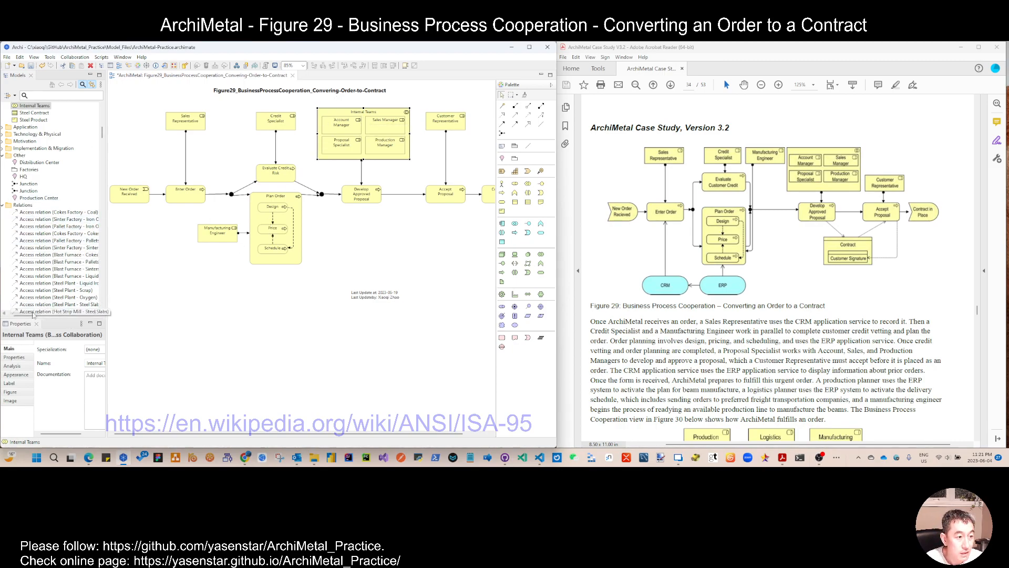
{"action": "left_click_drag", "start_coordinate": [32, 314], "coordinate": [22, 314]}
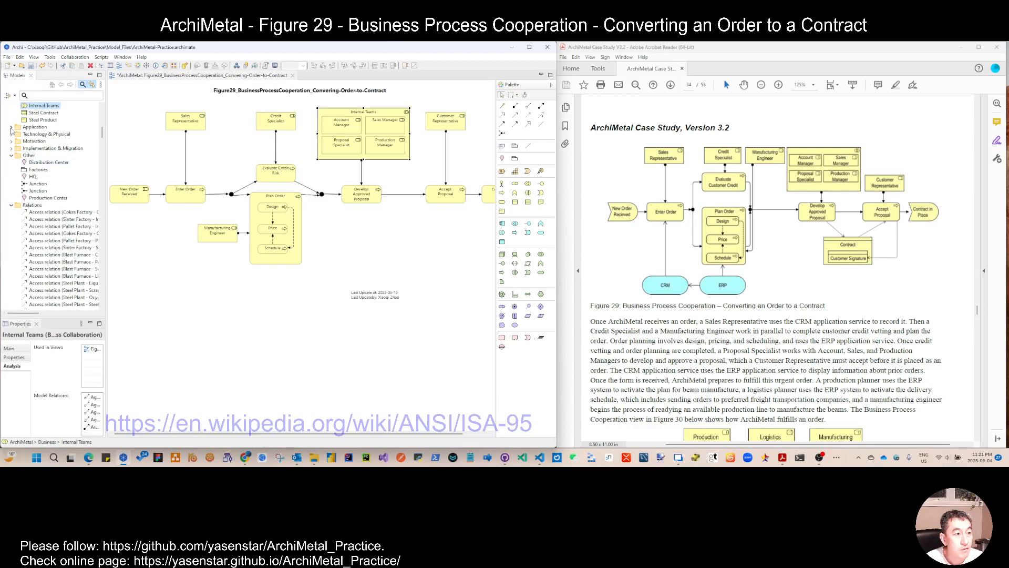
{"action": "left_click", "coordinate": [11, 127]}
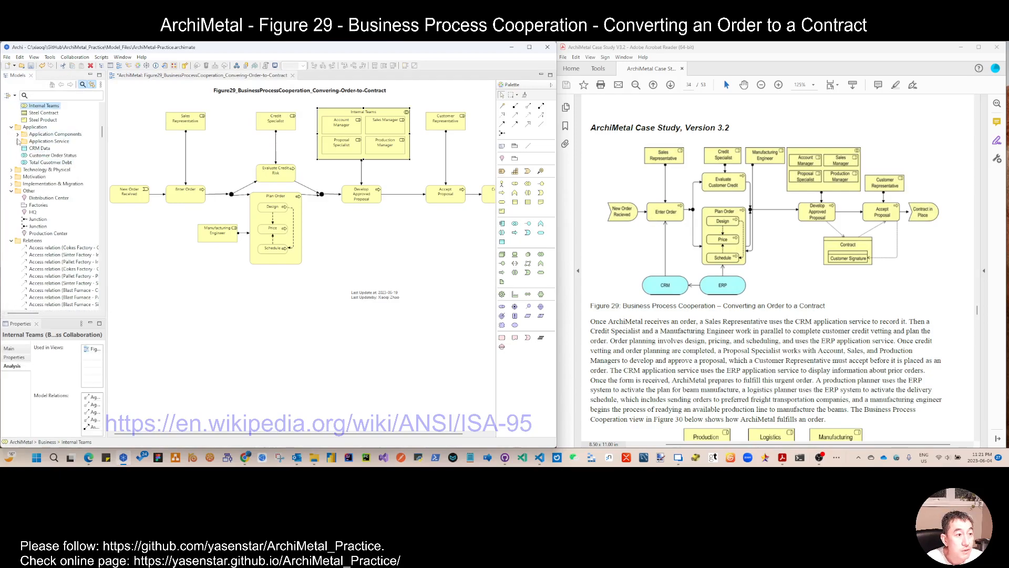
{"action": "left_click", "coordinate": [18, 140]}
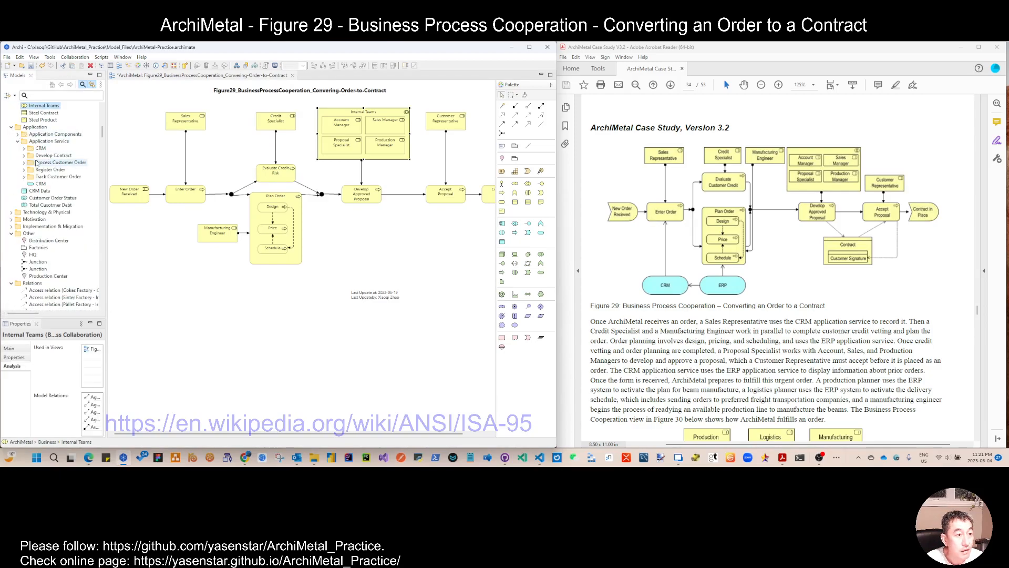
{"action": "left_click", "coordinate": [17, 141]}
{"action": "left_click", "coordinate": [17, 134]}
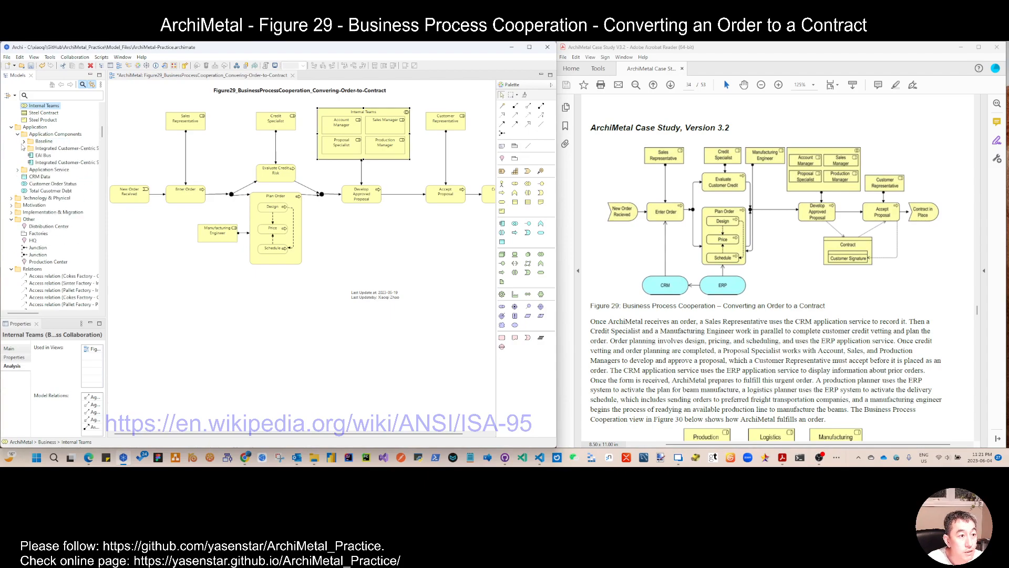
{"action": "left_click", "coordinate": [24, 148]}
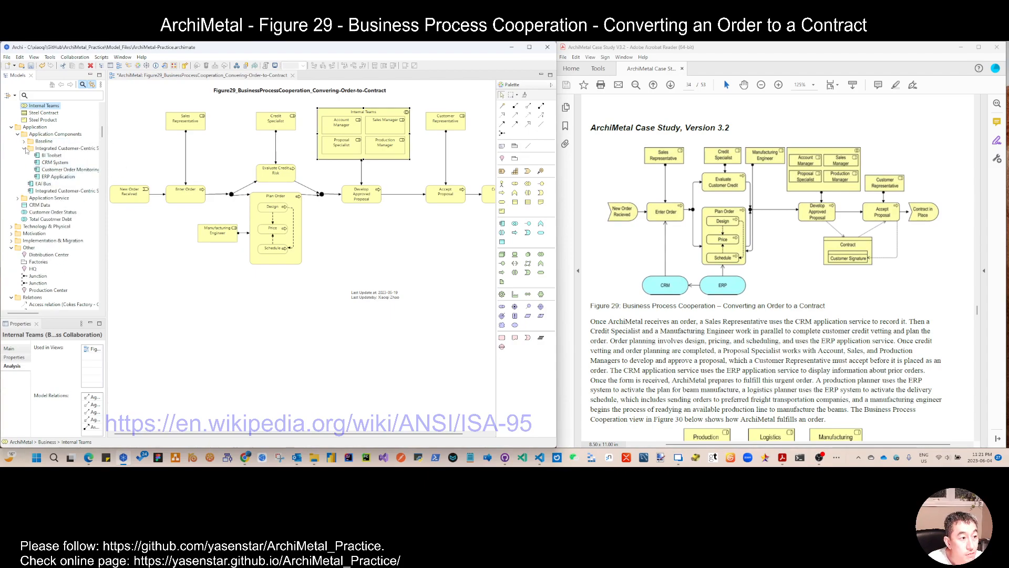
{"action": "left_click_drag", "start_coordinate": [105, 173], "coordinate": [126, 174]}
{"action": "left_click", "coordinate": [73, 168]}
{"action": "left_click", "coordinate": [56, 153], "text": "ctrl"}
{"action": "left_click_drag", "start_coordinate": [55, 172], "coordinate": [204, 298]}
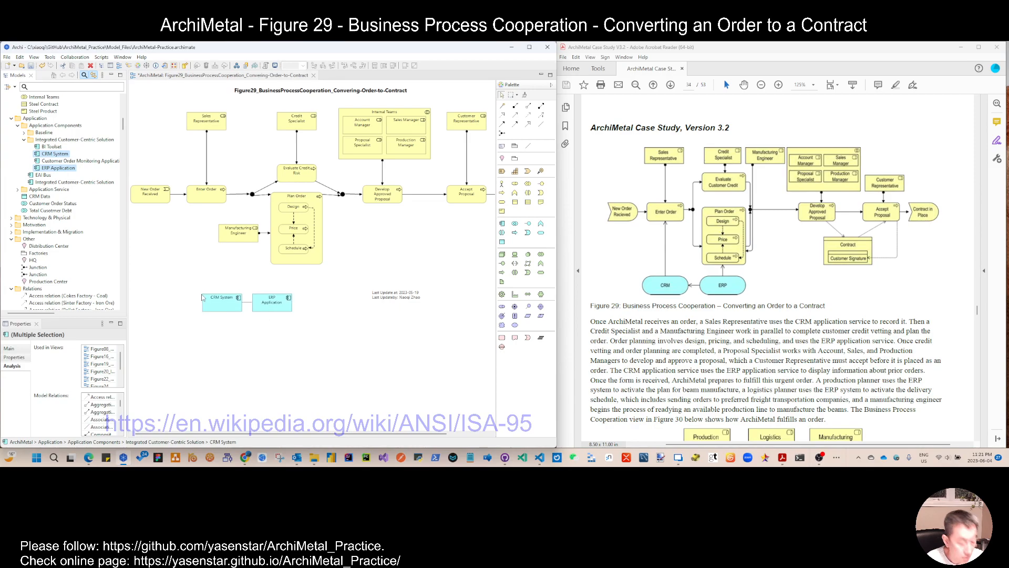
{"action": "key", "text": "ctrl+z"}
Step: Add the CRM application service to the view below the process diagram
{"action": "left_click", "coordinate": [24, 140]}
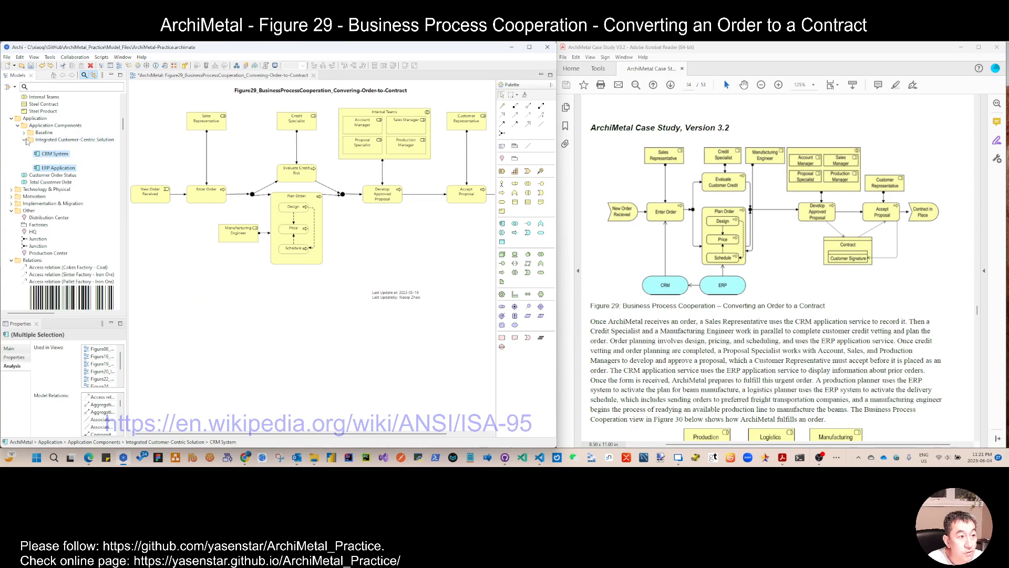
{"action": "left_click", "coordinate": [17, 125]}
{"action": "left_click", "coordinate": [17, 133]}
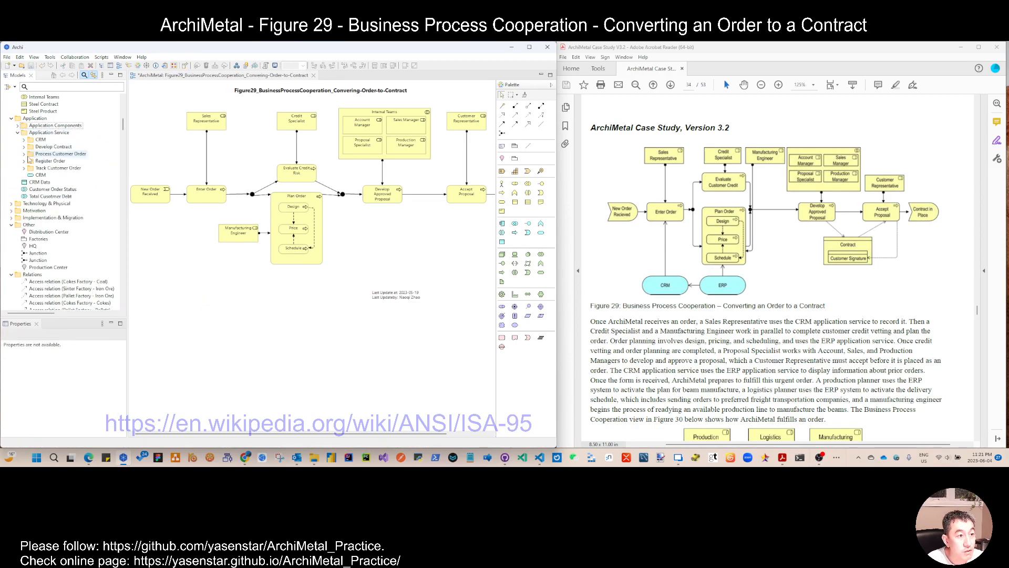
{"action": "left_click", "coordinate": [38, 175]}
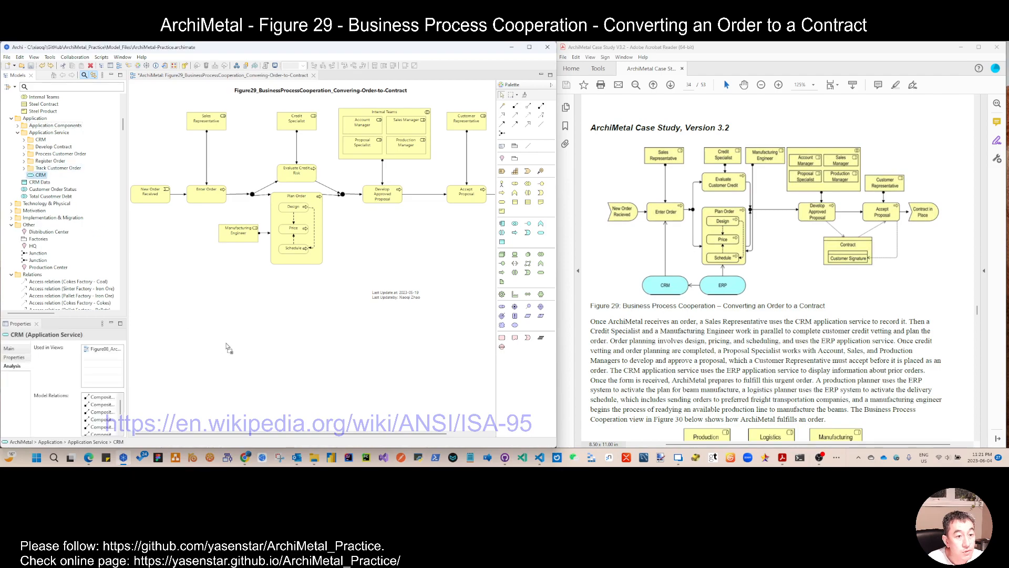
{"action": "left_click_drag", "start_coordinate": [216, 345], "coordinate": [241, 303]}
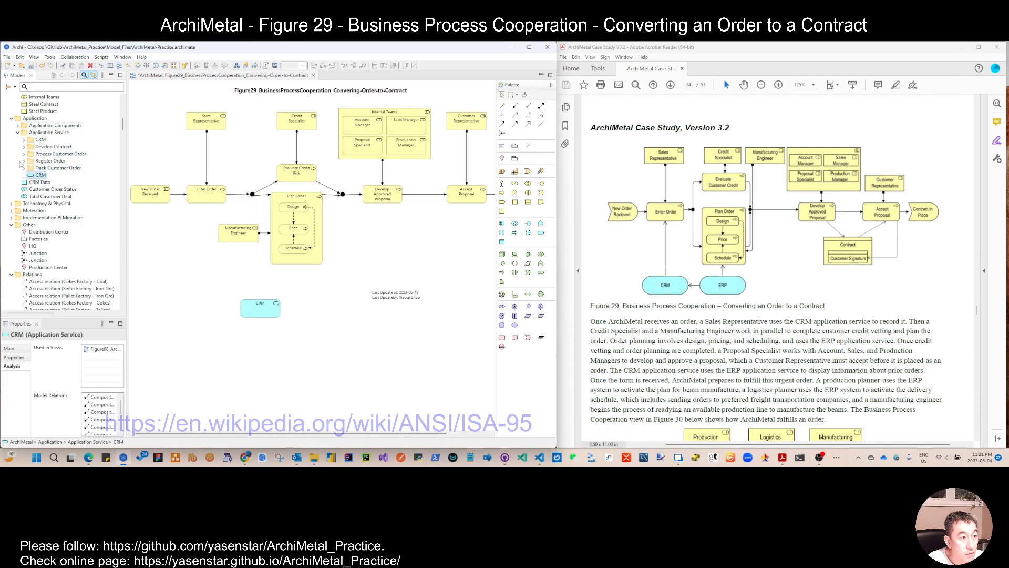
Step: Create a new application service named ERP in the Application Service folder
{"action": "left_click", "coordinate": [23, 140]}
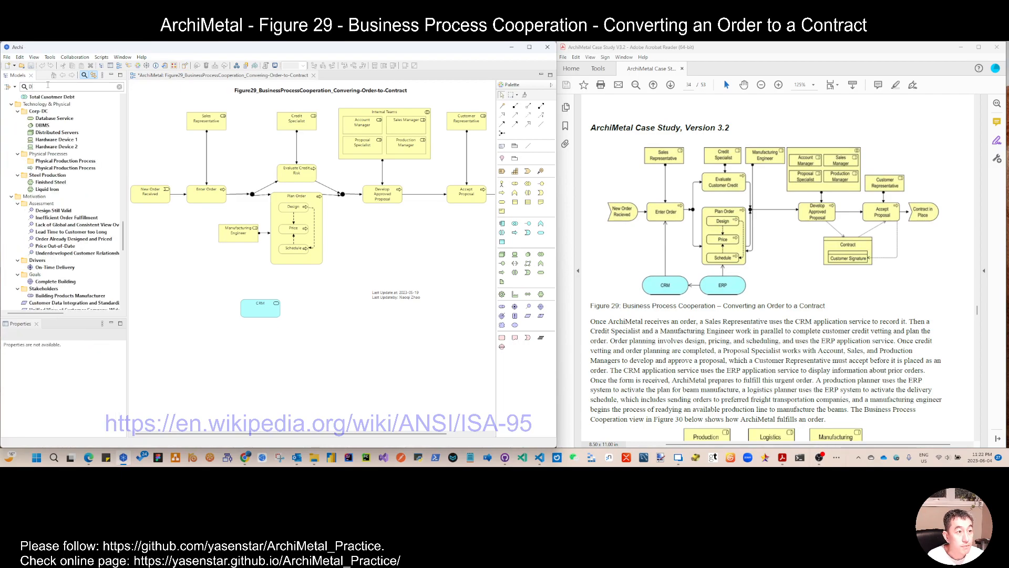
{"action": "type", "text": "ERP"}
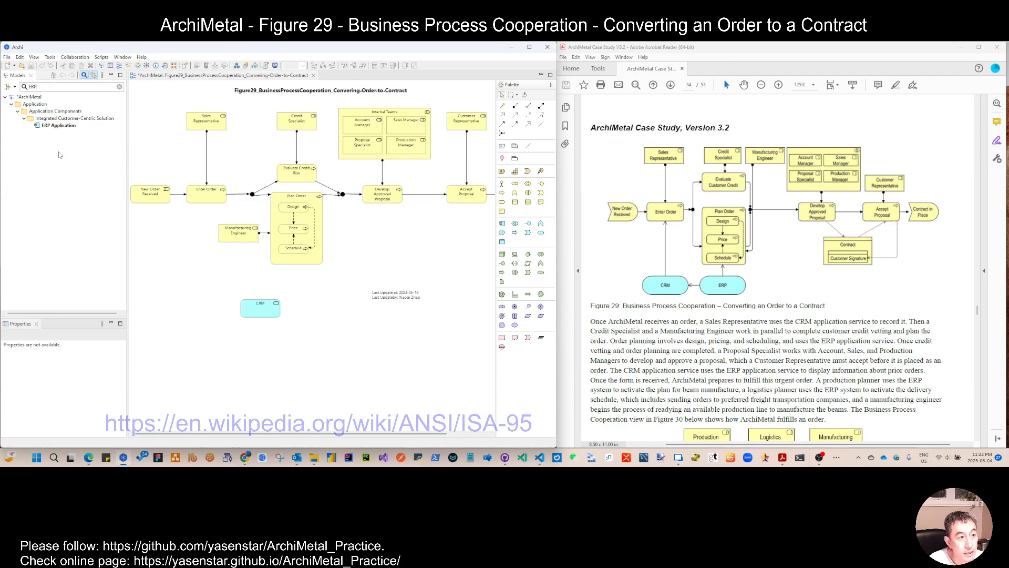
{"action": "left_click", "coordinate": [121, 88]}
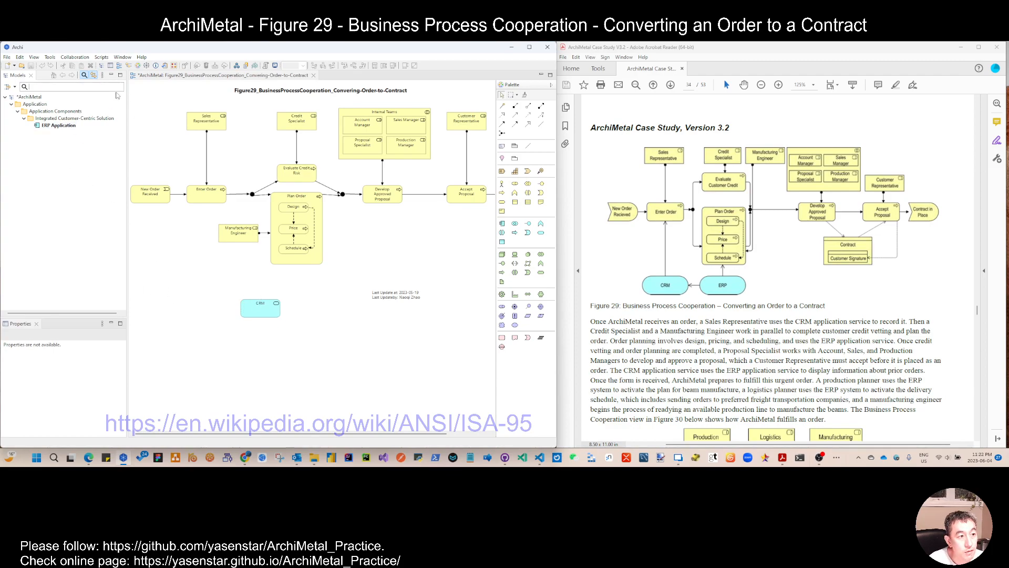
{"action": "left_click", "coordinate": [260, 309]}
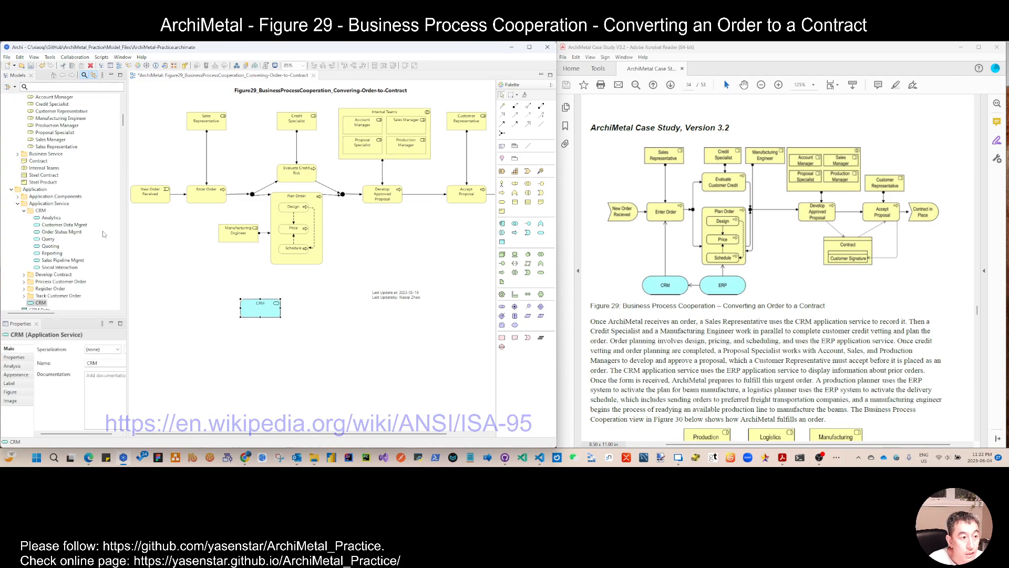
{"action": "right_click", "coordinate": [44, 304]}
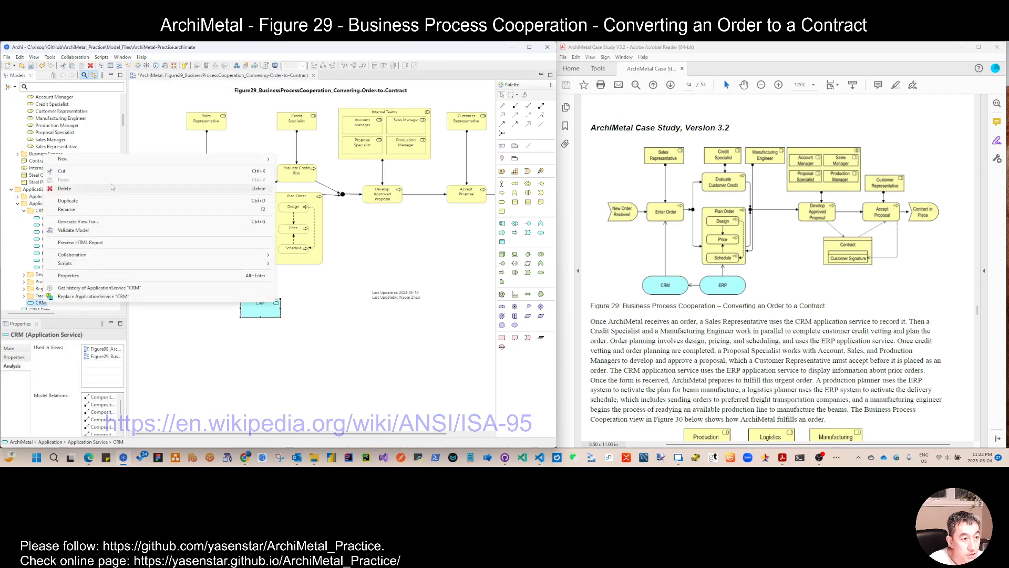
{"action": "mouse_move", "coordinate": [253, 158]}
{"action": "left_click", "coordinate": [320, 232]}
{"action": "type", "text": "E"}
{"action": "key", "text": "Return"}
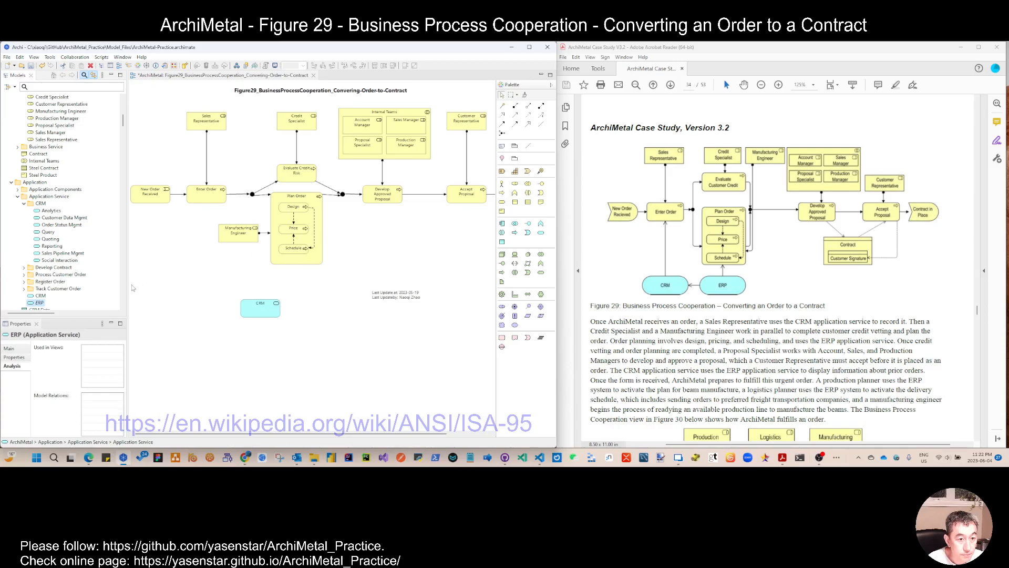
Step: Place ERP beside CRM on the view and connect CRM to Enter Order with a serving relation
{"action": "left_click_drag", "start_coordinate": [44, 302], "coordinate": [216, 287]}
{"action": "left_click", "coordinate": [515, 115]}
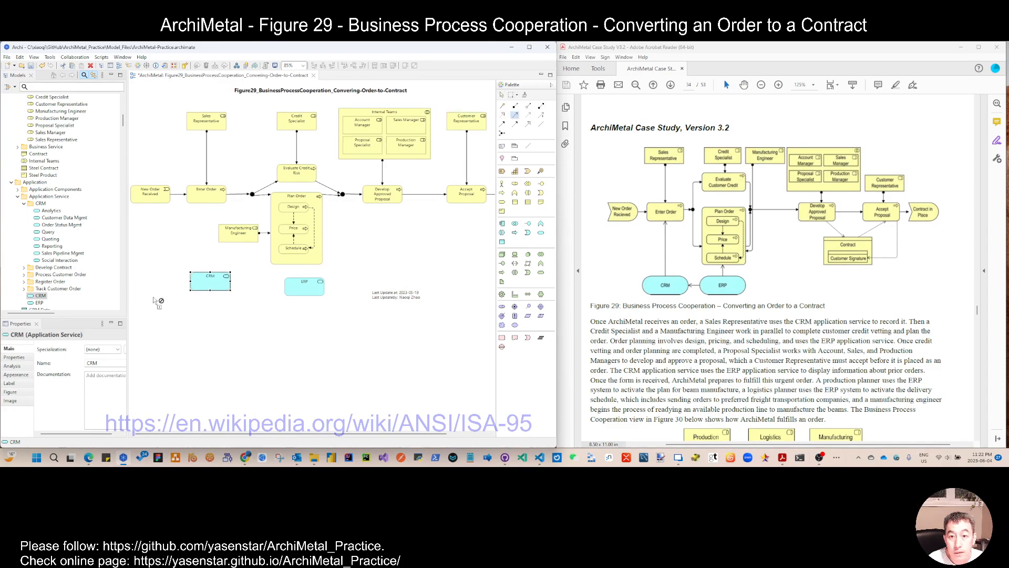
{"action": "left_click", "coordinate": [207, 287]}
{"action": "left_click", "coordinate": [208, 201]}
{"action": "left_click_drag", "start_coordinate": [208, 286], "coordinate": [205, 285]}
{"action": "left_click_drag", "start_coordinate": [307, 291], "coordinate": [300, 289]}
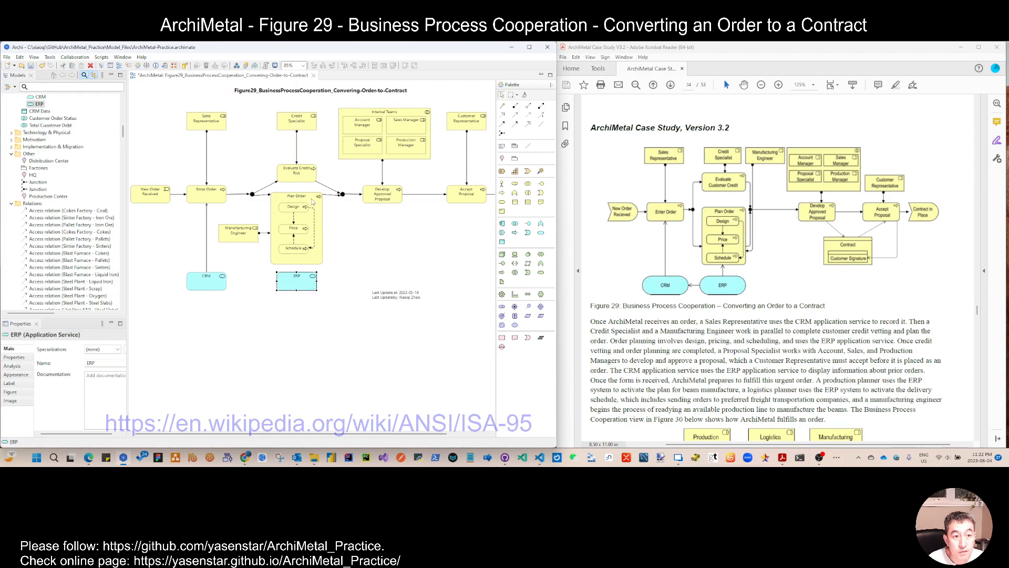
Step: Connect ERP to Plan Order and to CRM with serving relations
{"action": "left_click", "coordinate": [515, 115]}
{"action": "left_click", "coordinate": [306, 274]}
{"action": "left_click", "coordinate": [305, 257]}
{"action": "left_click", "coordinate": [515, 116]}
{"action": "left_click", "coordinate": [300, 282]}
{"action": "left_click", "coordinate": [218, 287]}
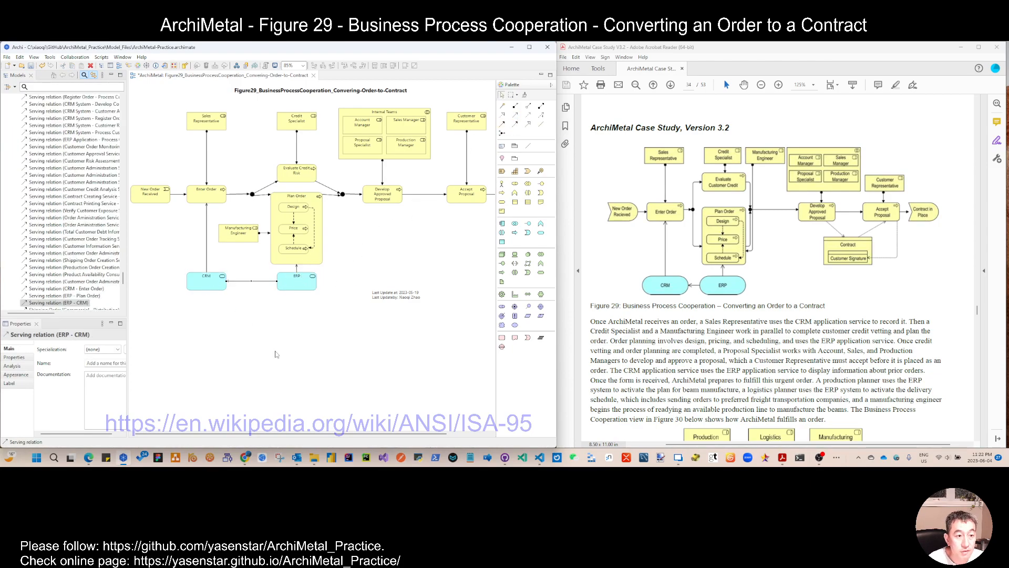
Step: Run the script that adds the last updated date to the view's properties
{"action": "right_click", "coordinate": [305, 381]}
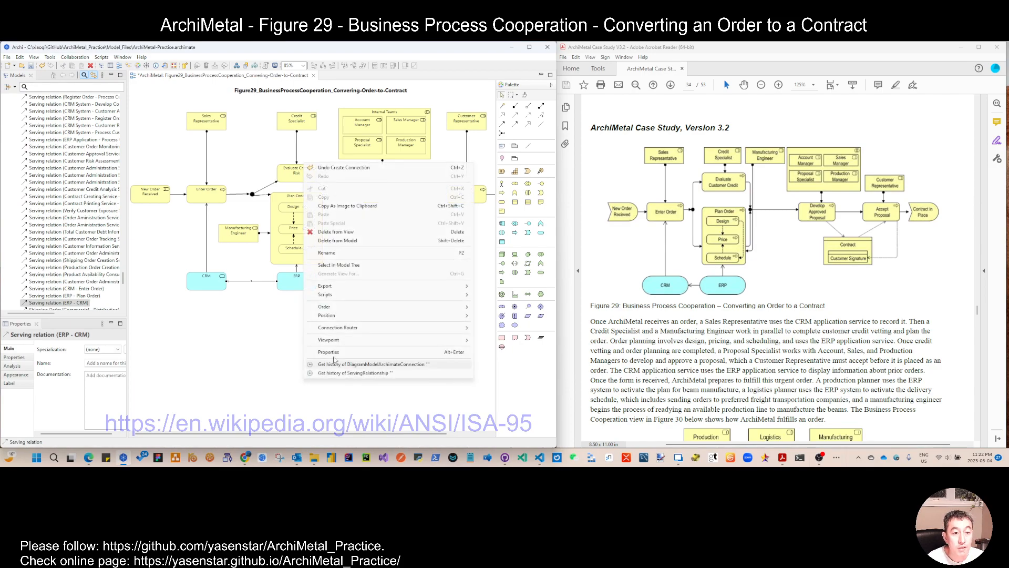
{"action": "mouse_move", "coordinate": [384, 298]}
{"action": "mouse_move", "coordinate": [494, 329]}
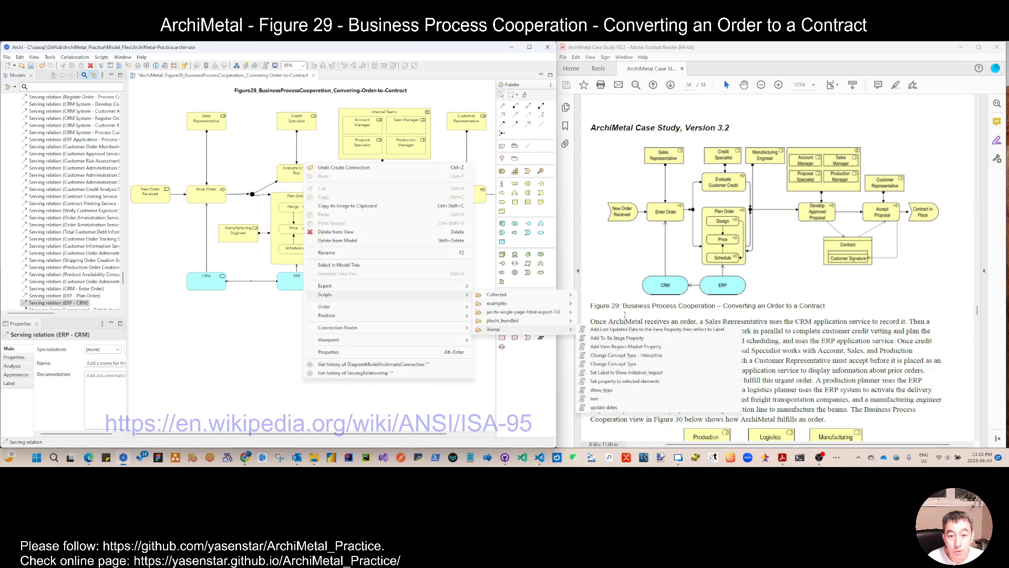
{"action": "left_click", "coordinate": [645, 330]}
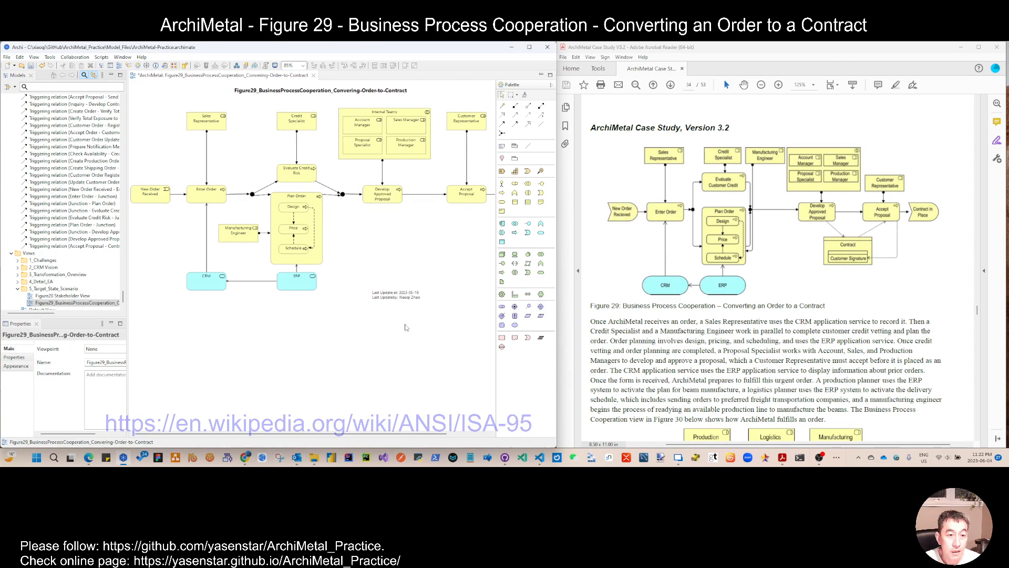
Step: Scroll the case study document to the next business process cooperation figure
{"action": "scroll", "coordinate": [711, 390], "scroll_direction": "down", "scroll_amount": 3}
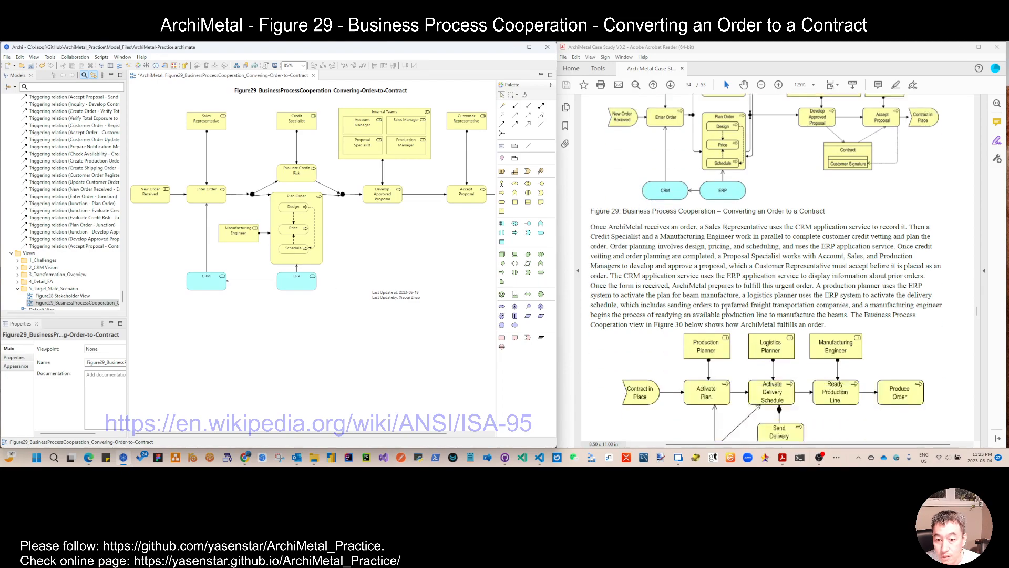